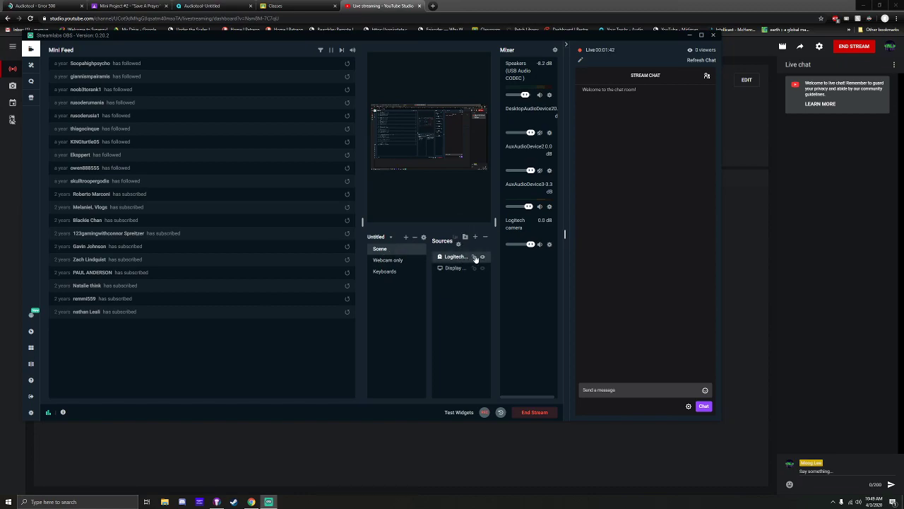
- Replace the Logitech camera source with the existing Video Capture Device and place it in the lower-right corner of the scene
{"action": "key", "text": "Delete"}
{"action": "left_click", "coordinate": [469, 252]}
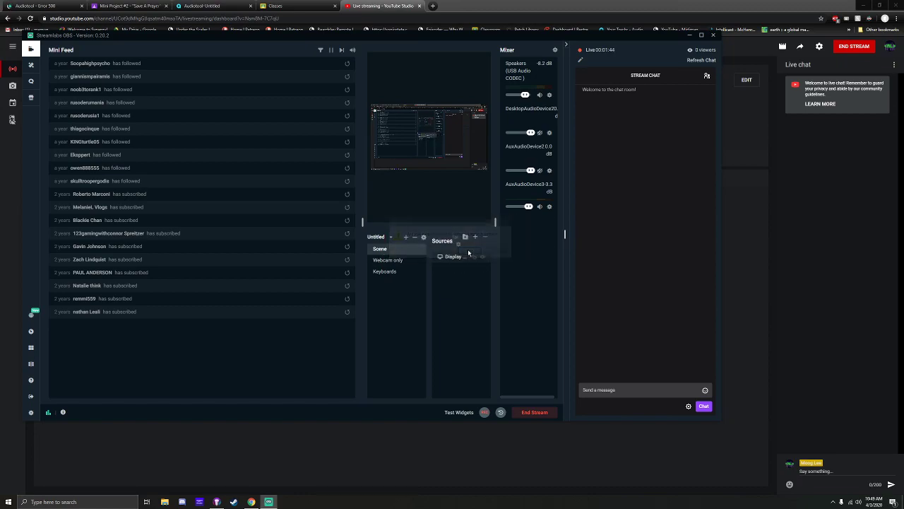
{"action": "left_click", "coordinate": [474, 238]}
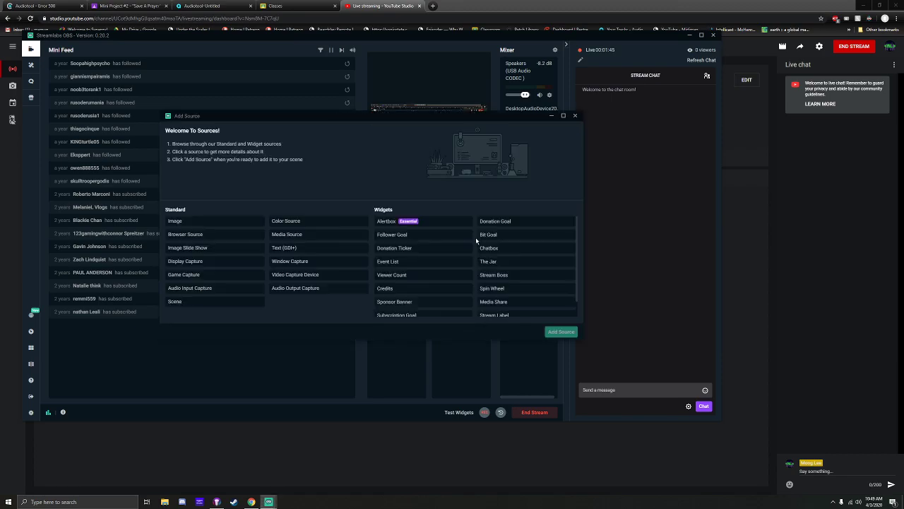
{"action": "left_click", "coordinate": [301, 274]}
{"action": "left_click", "coordinate": [560, 331]}
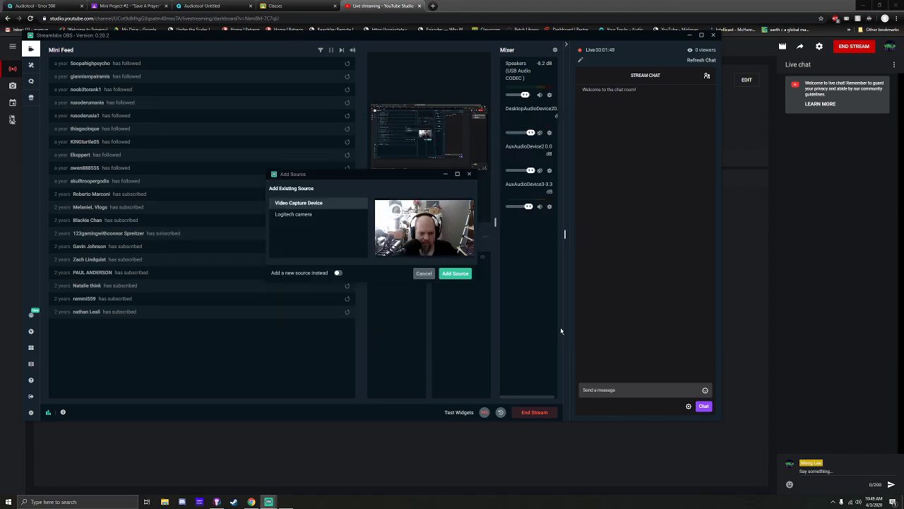
{"action": "left_click", "coordinate": [455, 273]}
{"action": "left_click_drag", "start_coordinate": [396, 131], "coordinate": [462, 157]}
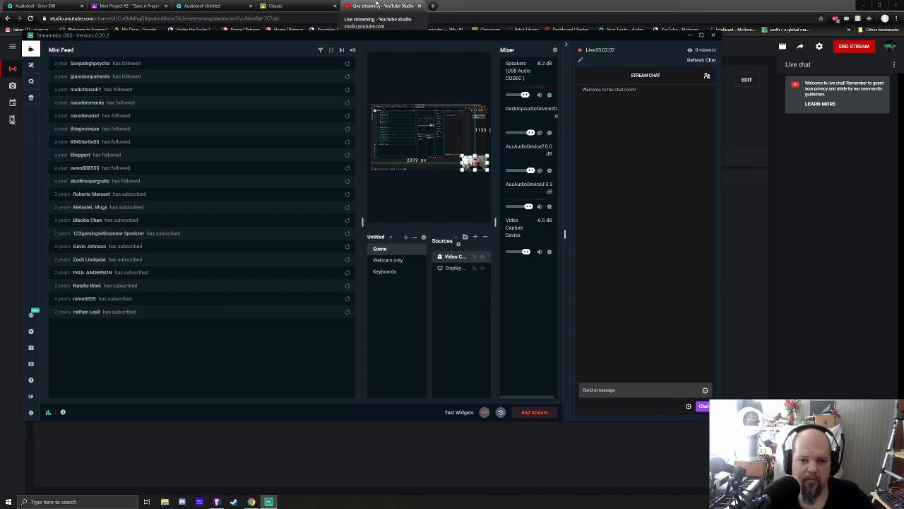
- Switch to the browser, open YouTube in a new tab and go to your own channel page
{"action": "left_click", "coordinate": [378, 5]}
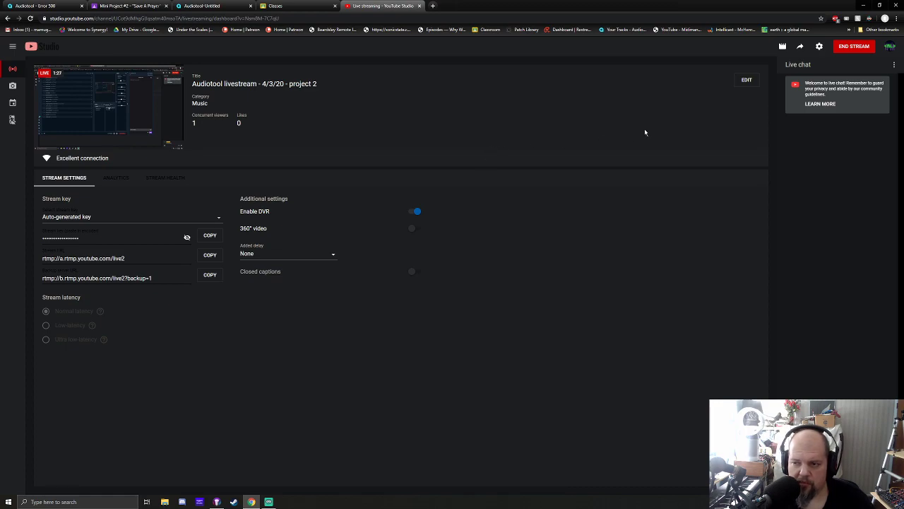
{"action": "left_click", "coordinate": [432, 6]}
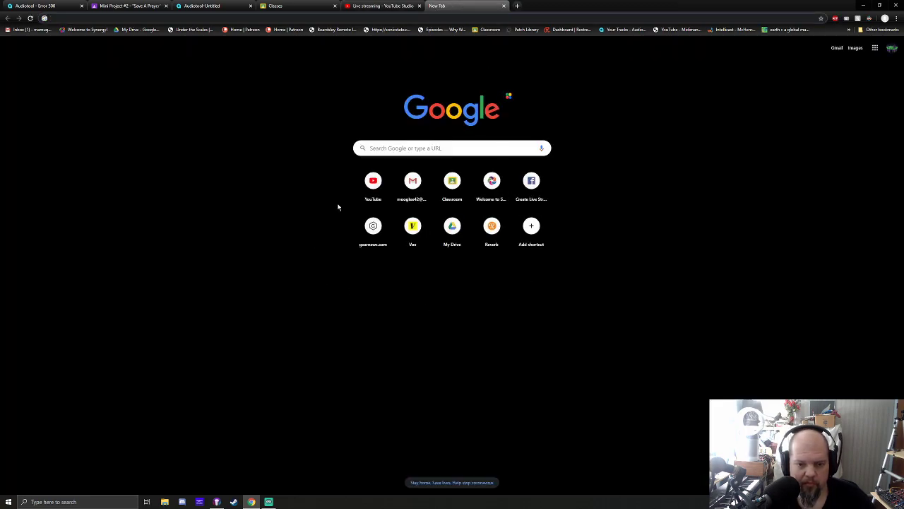
{"action": "left_click", "coordinate": [373, 181]}
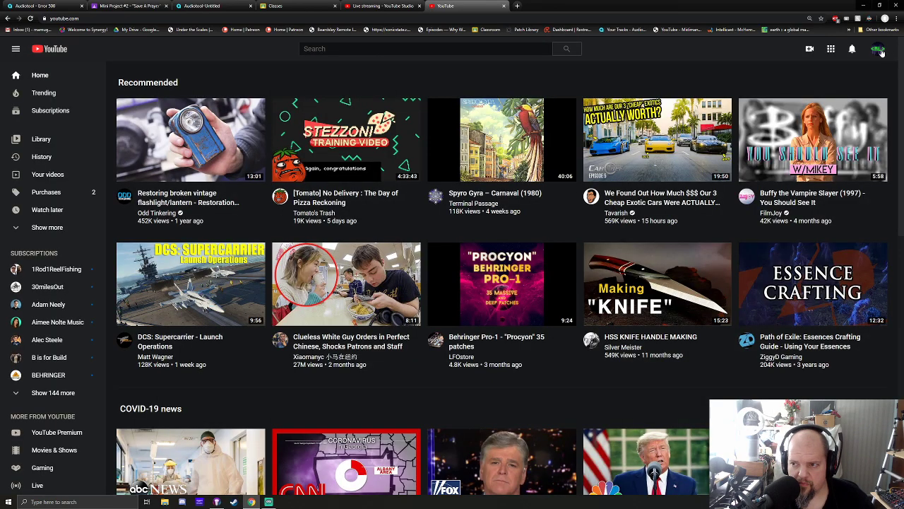
{"action": "left_click", "coordinate": [878, 50]}
{"action": "left_click", "coordinate": [808, 106]}
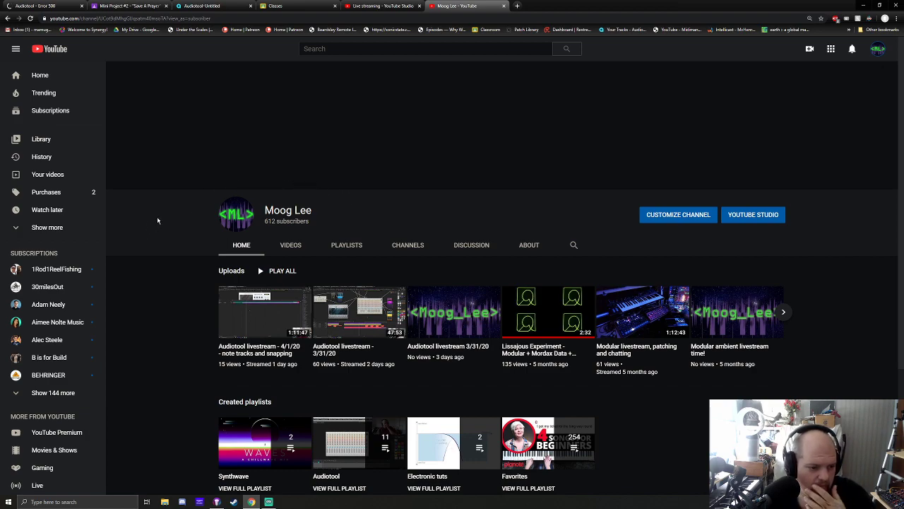
{"action": "mouse_move", "coordinate": [444, 156]}
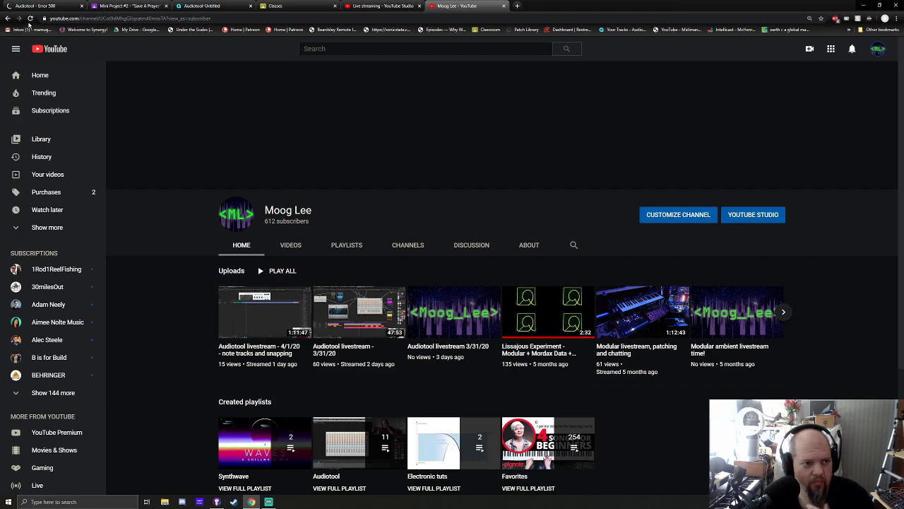
- Acknowledge the Audiotool server error page and view the untitled Audiotool project in its own tab
{"action": "left_click", "coordinate": [37, 6]}
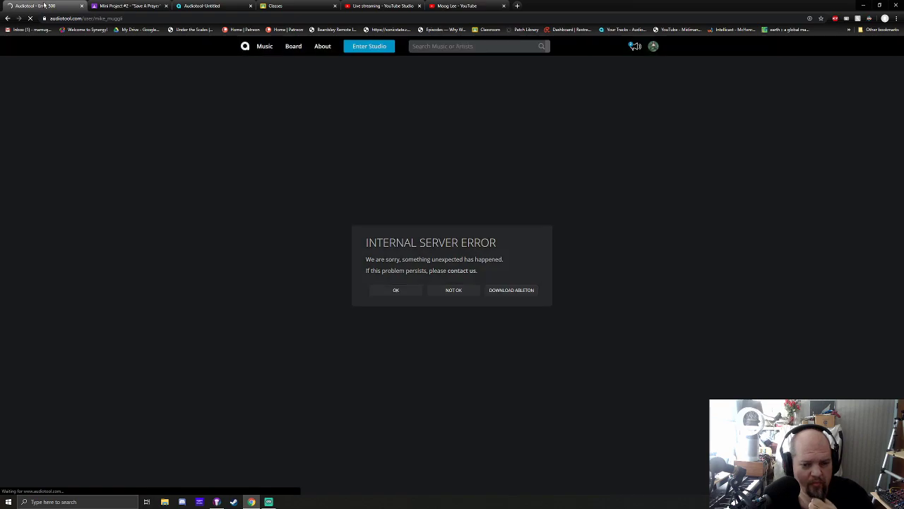
{"action": "left_click", "coordinate": [397, 292]}
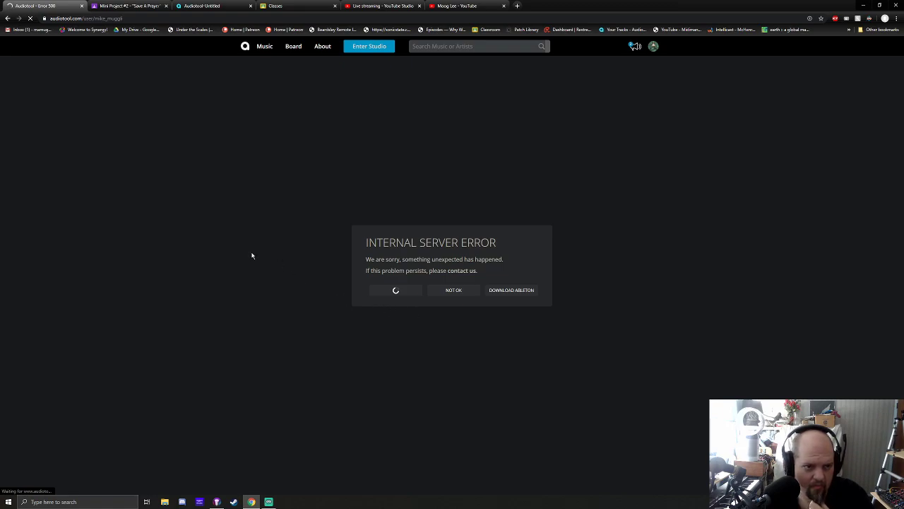
{"action": "left_click", "coordinate": [207, 5]}
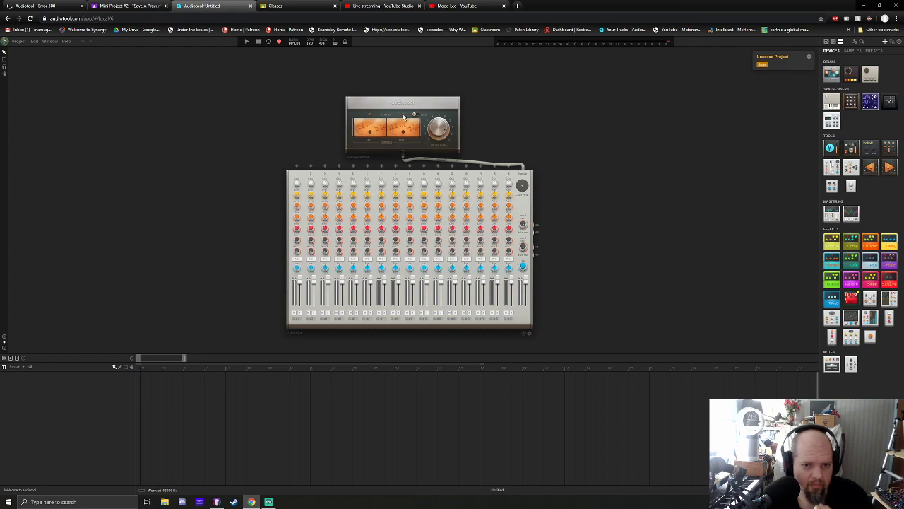
- View the live stream dashboard, and reload the YouTube channel page to look for the livestream
{"action": "left_click", "coordinate": [381, 6]}
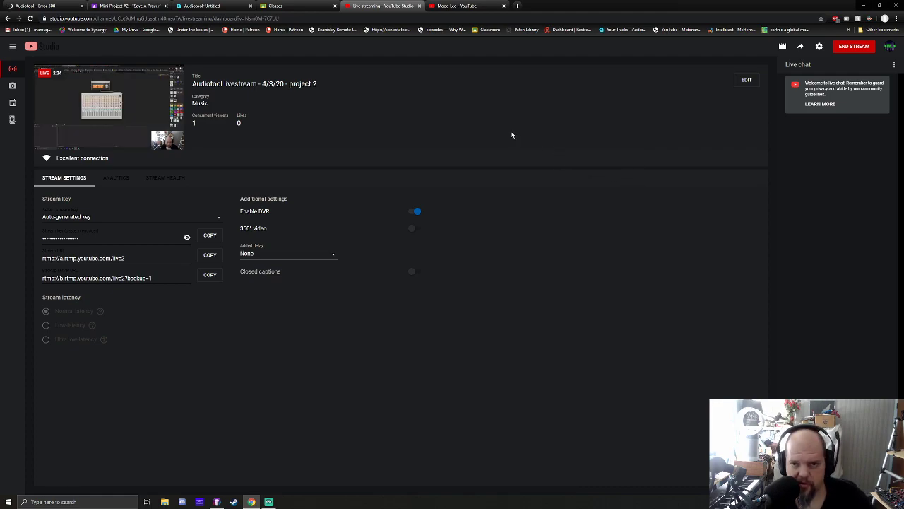
{"action": "left_click", "coordinate": [461, 5]}
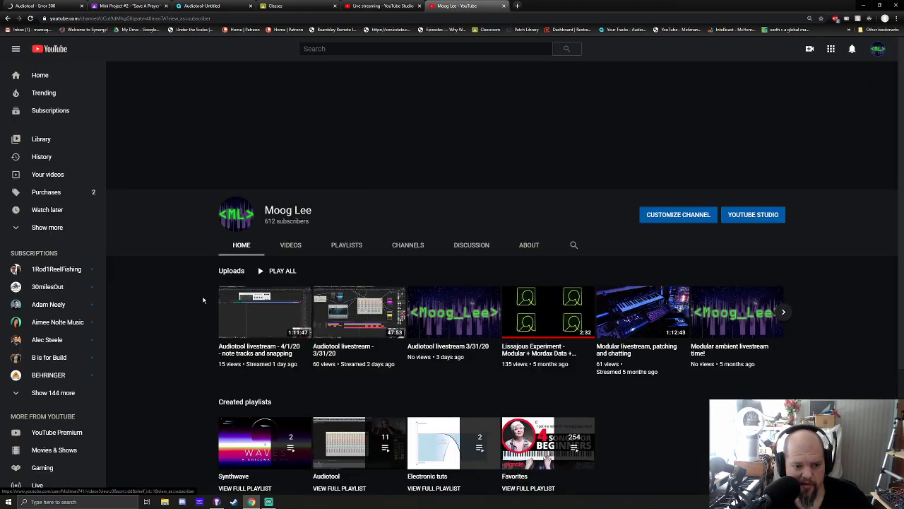
{"action": "left_click", "coordinate": [31, 19]}
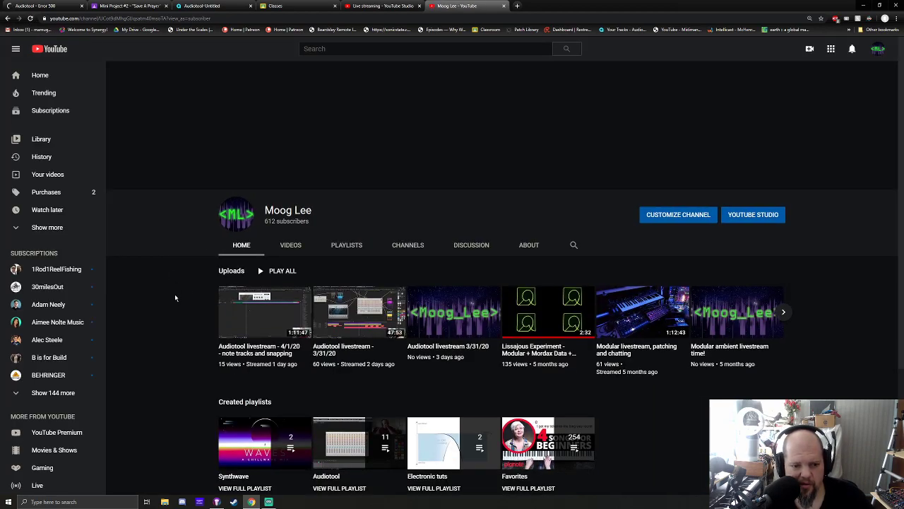
- Review the stream health and analytics on the live dashboard, and return to the stream settings
{"action": "key", "text": "ctrl+shift+Tab"}
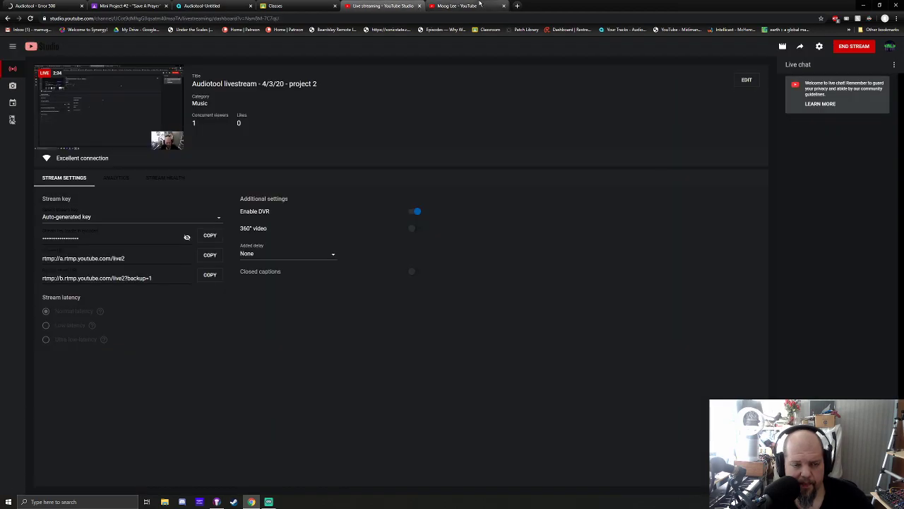
{"action": "left_click", "coordinate": [162, 179]}
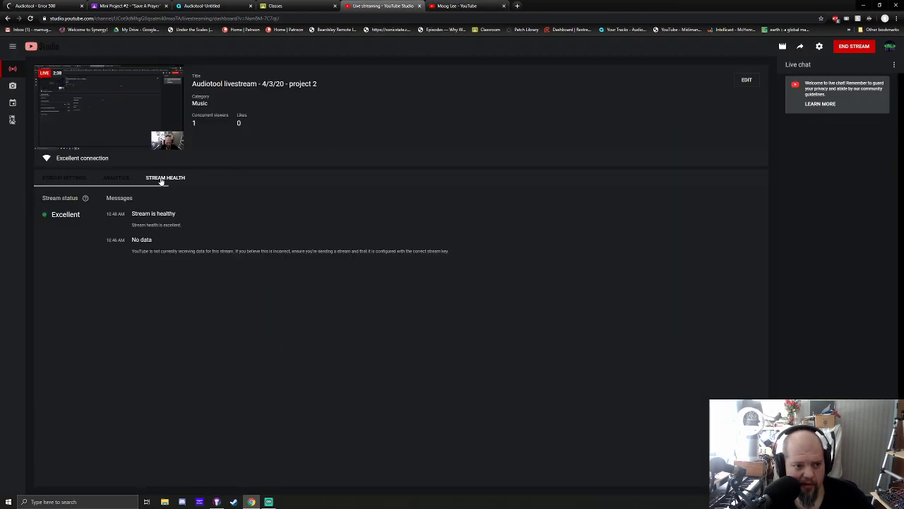
{"action": "left_click", "coordinate": [115, 180]}
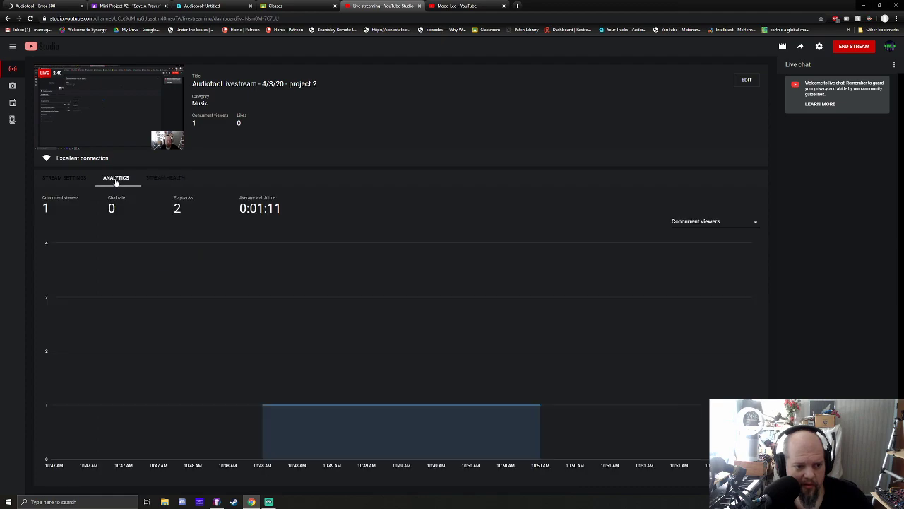
{"action": "left_click", "coordinate": [62, 179]}
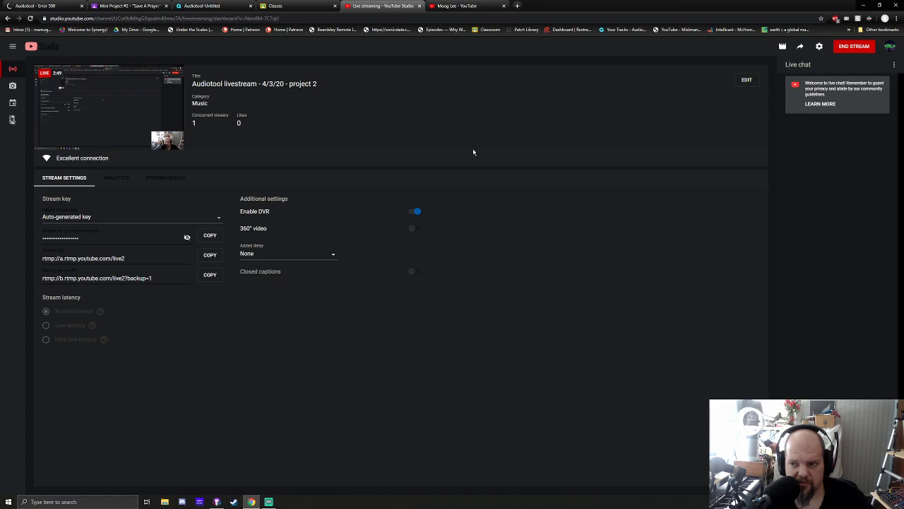
- Reload the channel page again and recheck the livestream's analytics and health in the live dashboard
{"action": "left_click", "coordinate": [462, 5]}
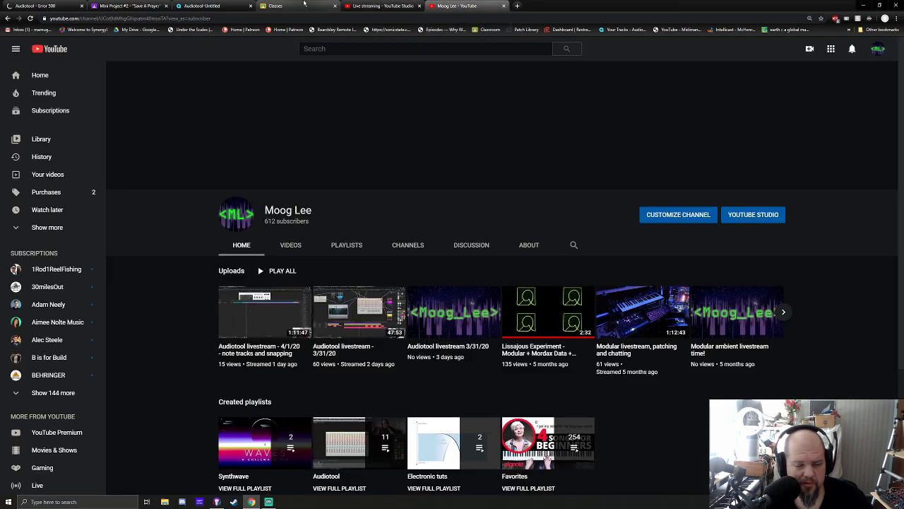
{"action": "key", "text": "F5"}
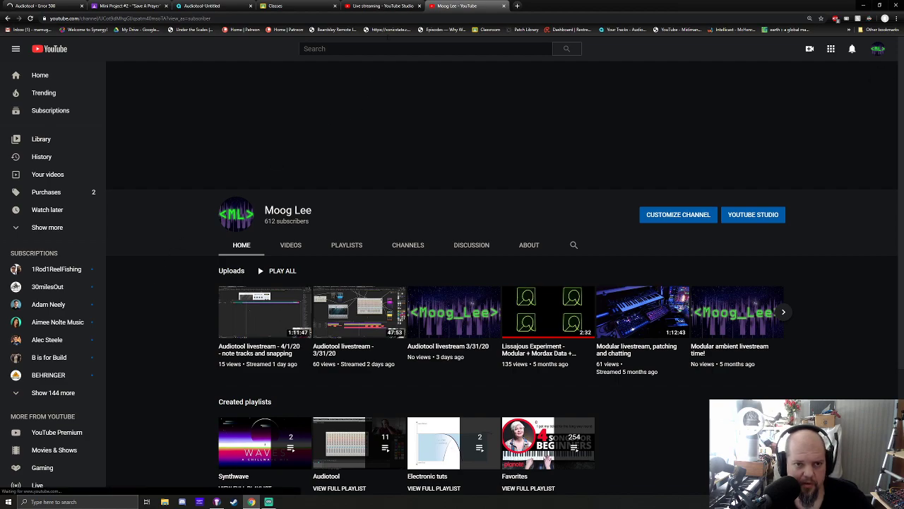
{"action": "left_click", "coordinate": [379, 7]}
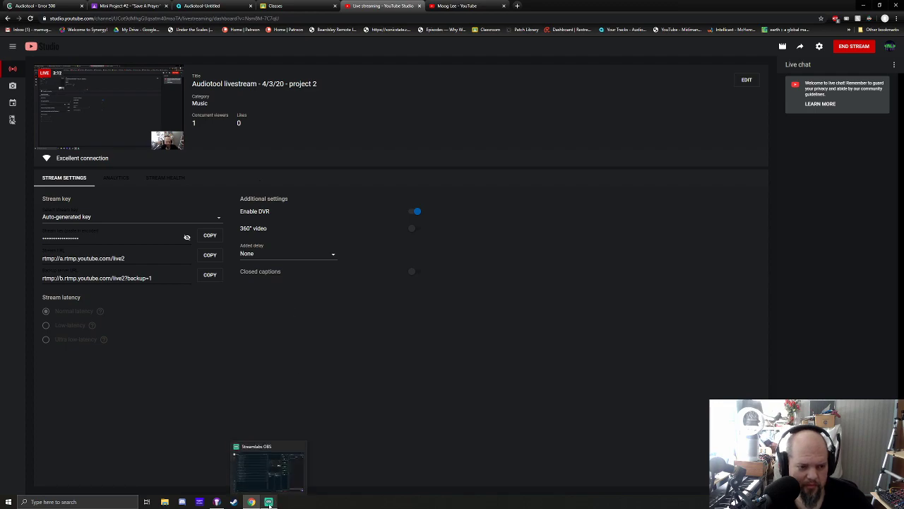
{"action": "left_click", "coordinate": [121, 178]}
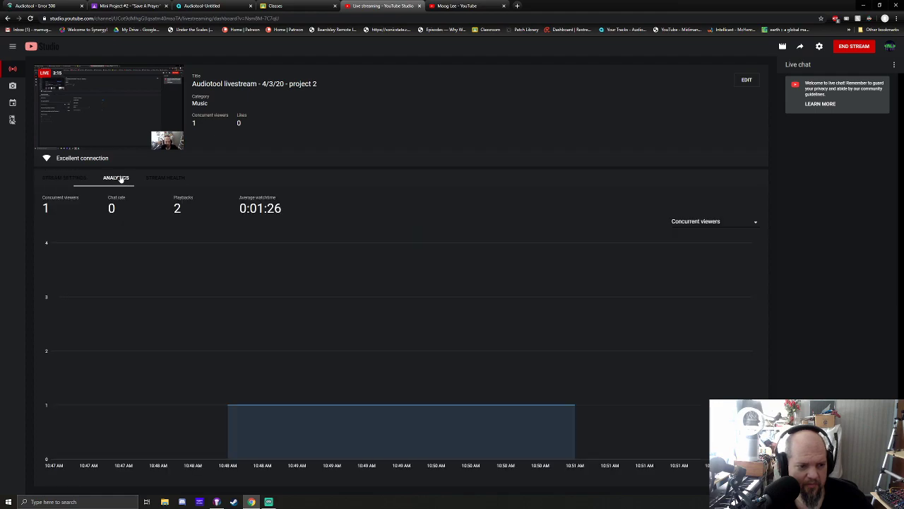
{"action": "left_click", "coordinate": [164, 178]}
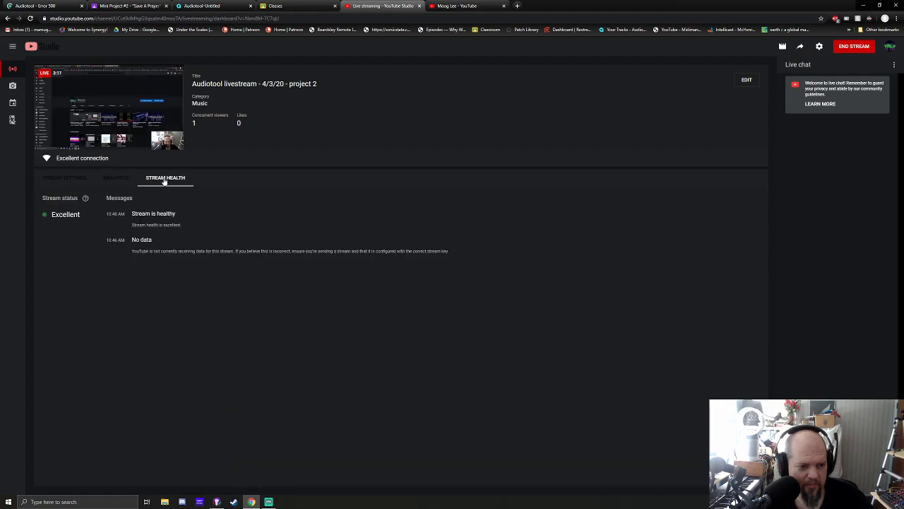
{"action": "left_click", "coordinate": [69, 179]}
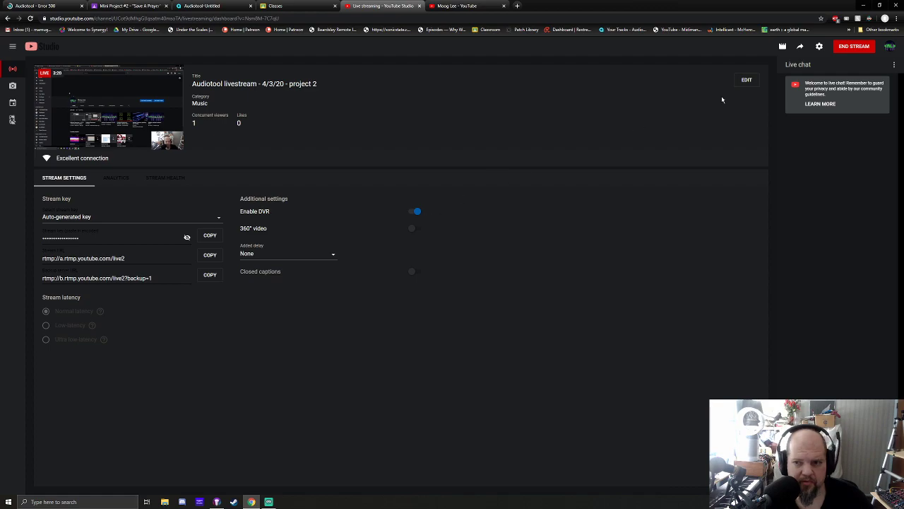
- Change the livestream's visibility to Public and save the stream details
{"action": "left_click", "coordinate": [745, 79]}
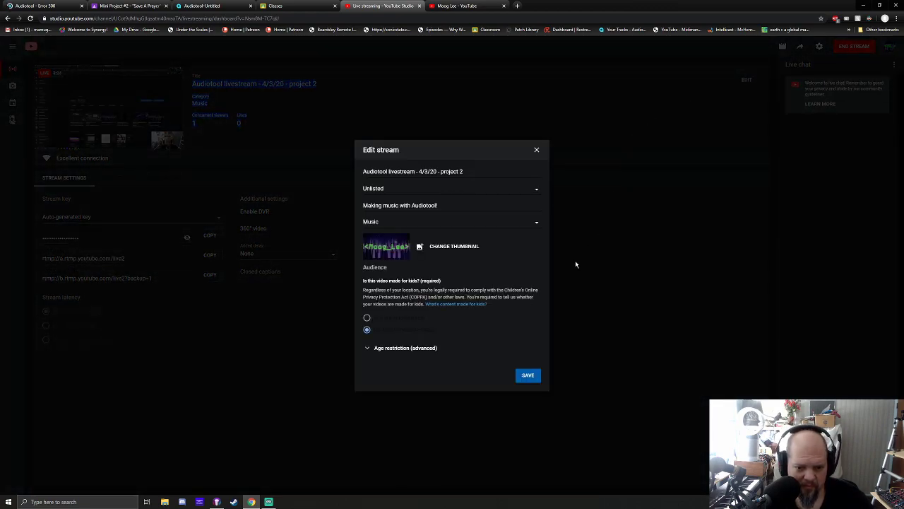
{"action": "left_click", "coordinate": [535, 190]}
{"action": "left_click", "coordinate": [406, 201]}
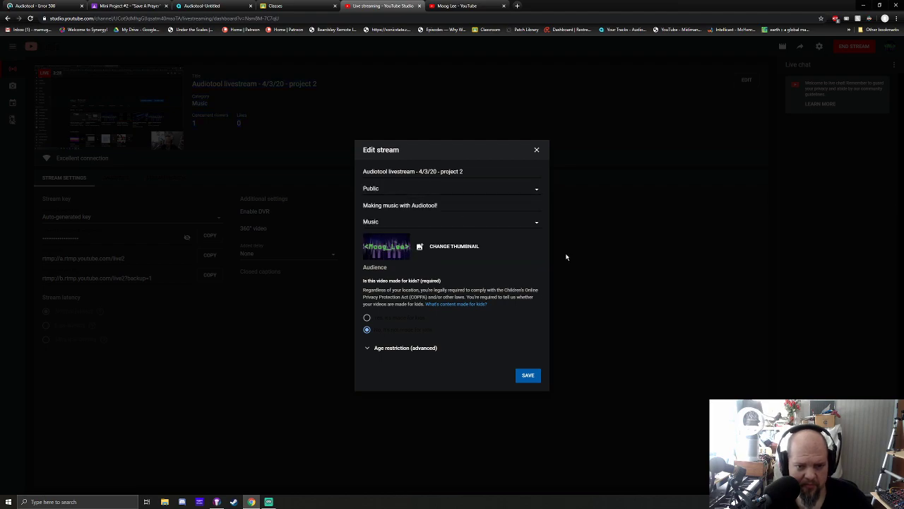
{"action": "left_click", "coordinate": [527, 375]}
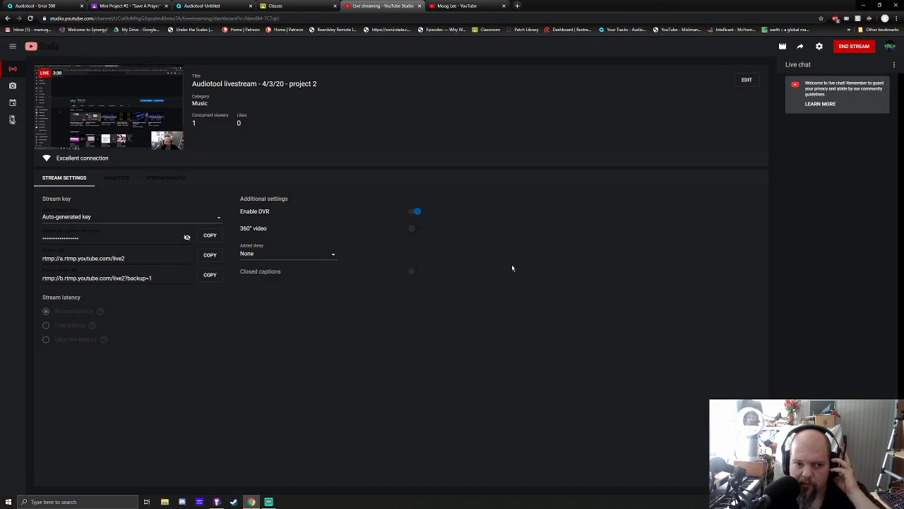
- Reload the channel page, open the "Audiotool livestream - 4/3/20 - project 2" video to get its address, and close that tab
{"action": "left_click", "coordinate": [459, 6]}
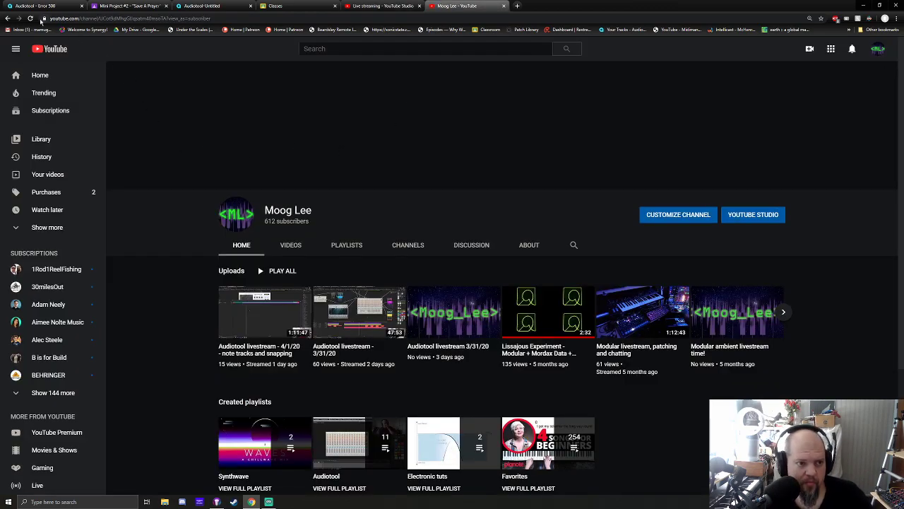
{"action": "left_click", "coordinate": [29, 17]}
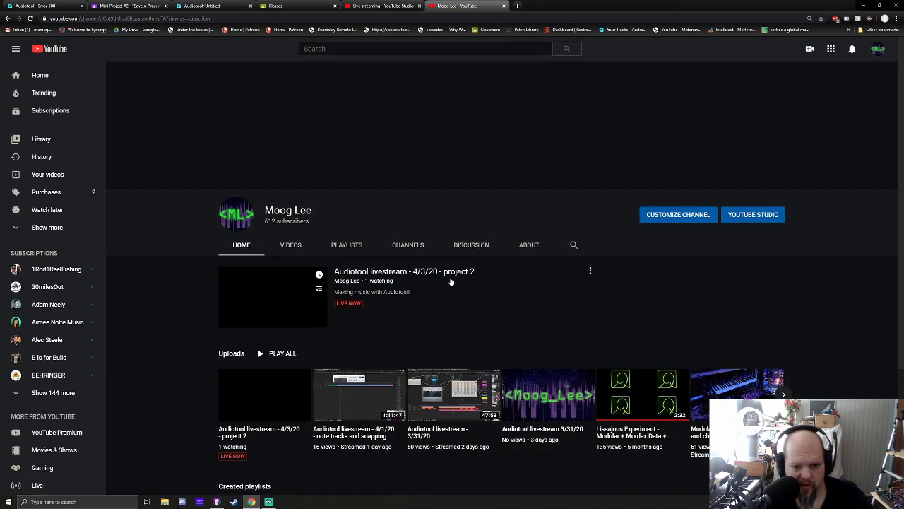
{"action": "left_click", "coordinate": [385, 274]}
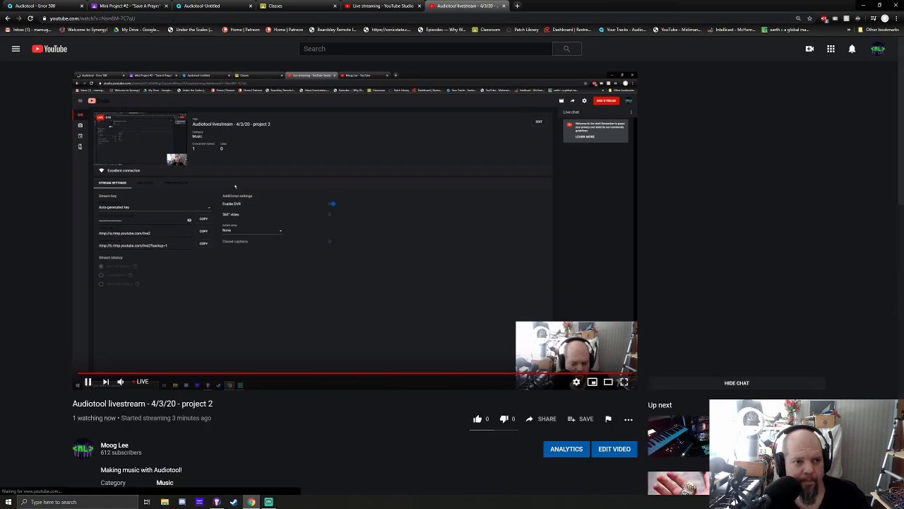
{"action": "key", "text": "ctrl+l"}
{"action": "left_click", "coordinate": [504, 6]}
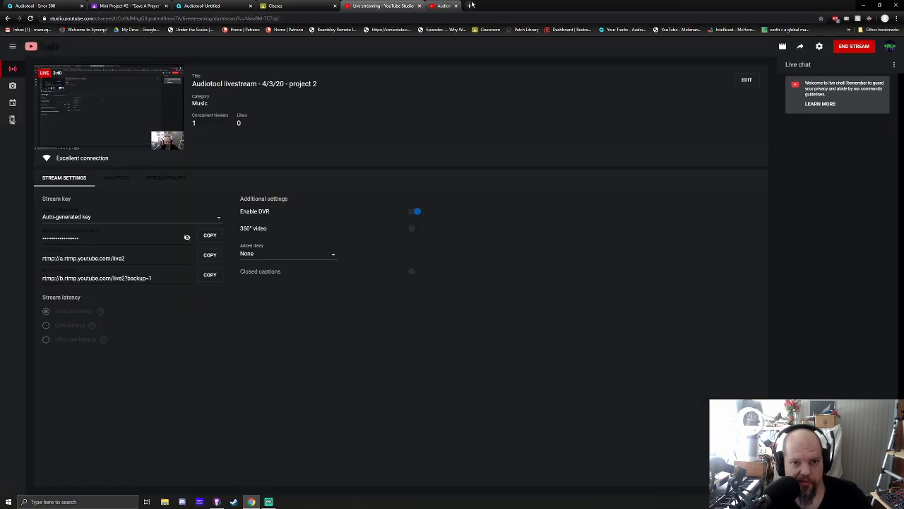
- Start an announcement in the "Electronic Music new" 8A class in Google Classroom and address it to 2 classes
{"action": "left_click", "coordinate": [301, 4]}
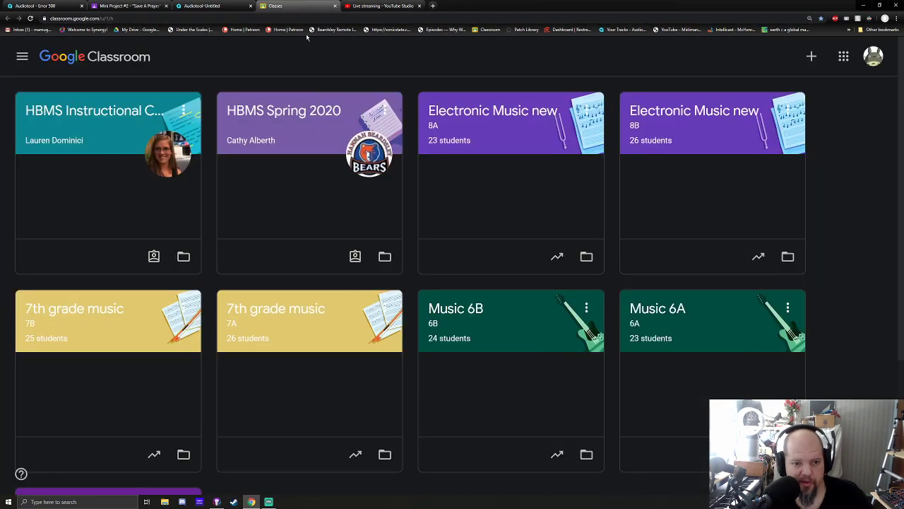
{"action": "left_click", "coordinate": [449, 122]}
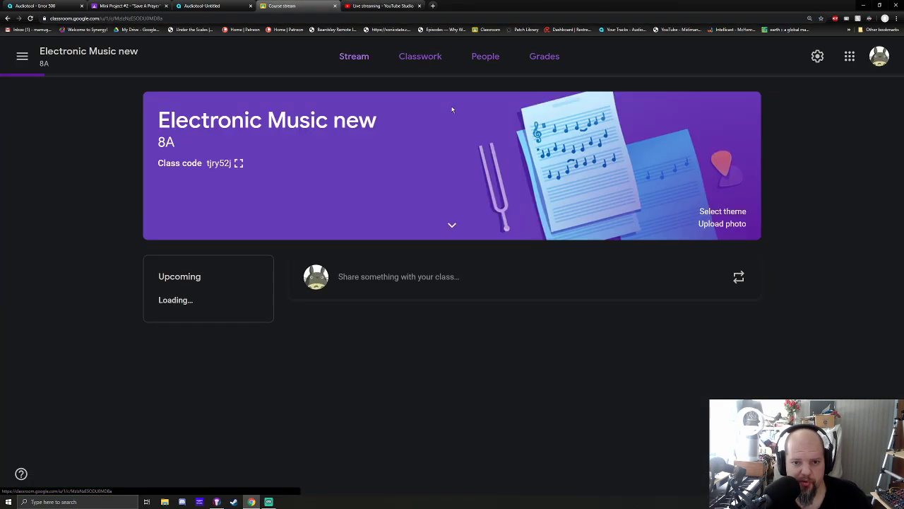
{"action": "left_click", "coordinate": [393, 278]}
{"action": "left_click", "coordinate": [372, 309]}
{"action": "left_click", "coordinate": [317, 288]}
{"action": "left_click", "coordinate": [638, 285]}
{"action": "left_click", "coordinate": [334, 440]}
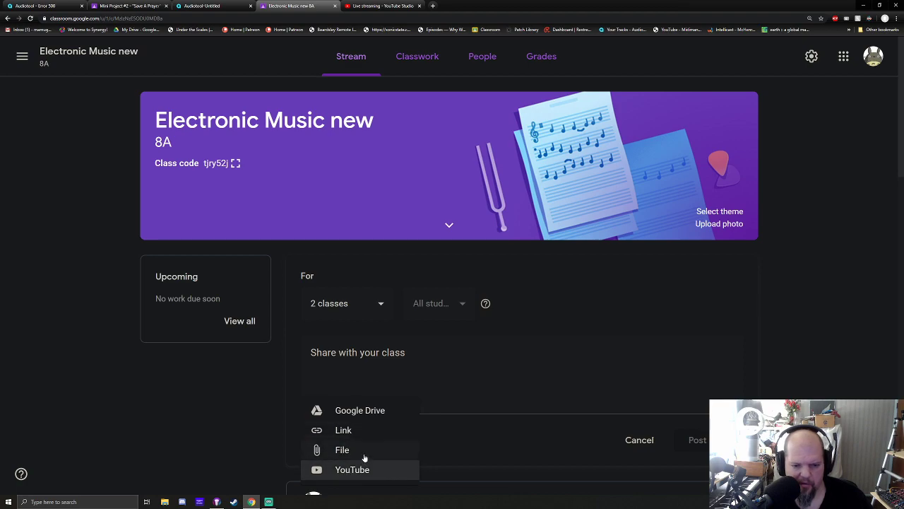
{"action": "left_click", "coordinate": [357, 468]}
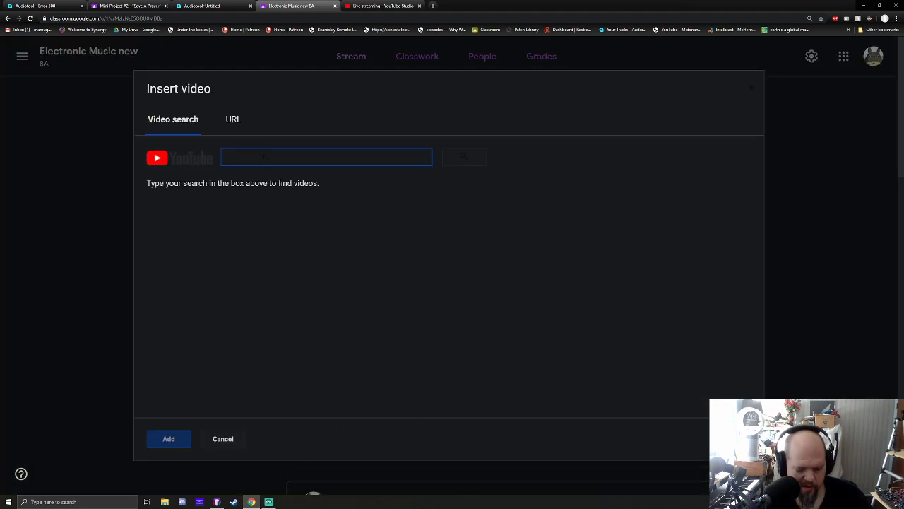
{"action": "type", "text": "https://www.youtube.com/watch?v=Nsm8M-7C7qU"}
{"action": "key", "text": "Return"}
{"action": "left_click", "coordinate": [273, 202]}
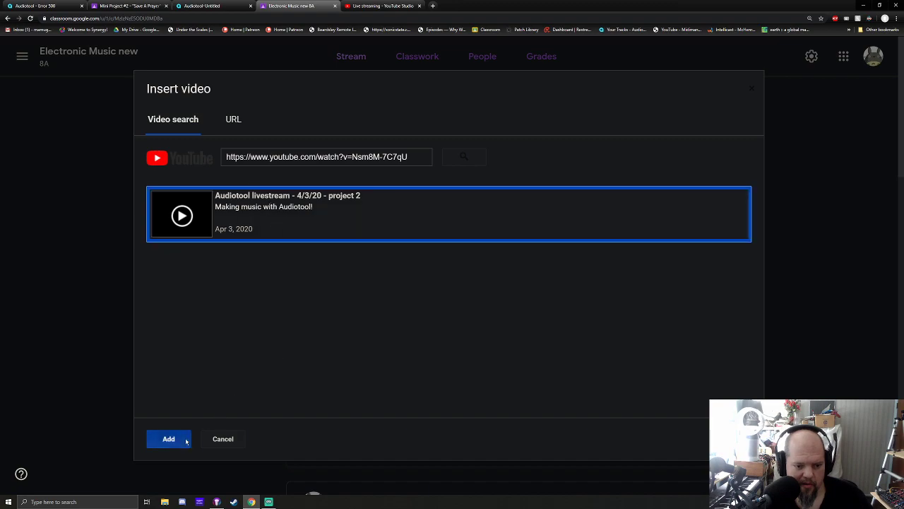
{"action": "left_click", "coordinate": [168, 438]}
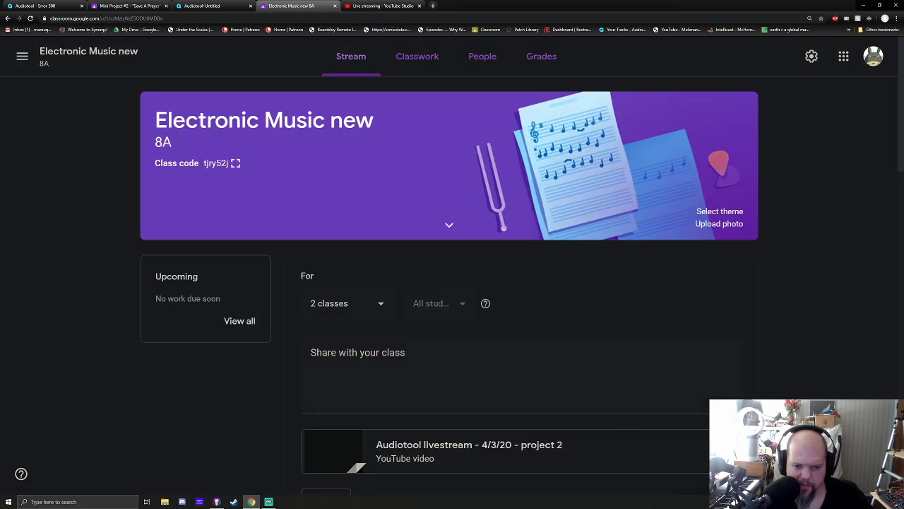
- Write "Livestream for project 2" as the announcement text, post it, and close the Classroom page
{"action": "scroll", "coordinate": [798, 363], "scroll_direction": "down", "scroll_amount": 1}
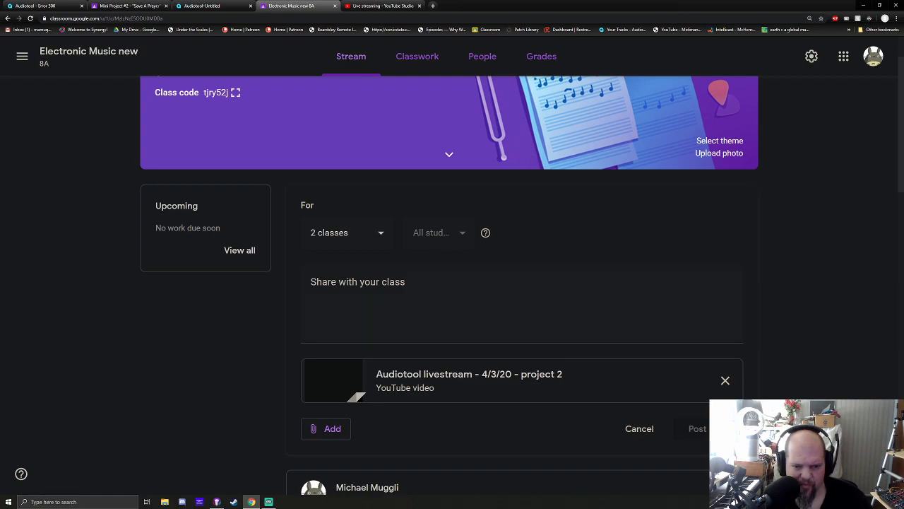
{"action": "left_click", "coordinate": [372, 284]}
{"action": "type", "text": "Livestream for "}
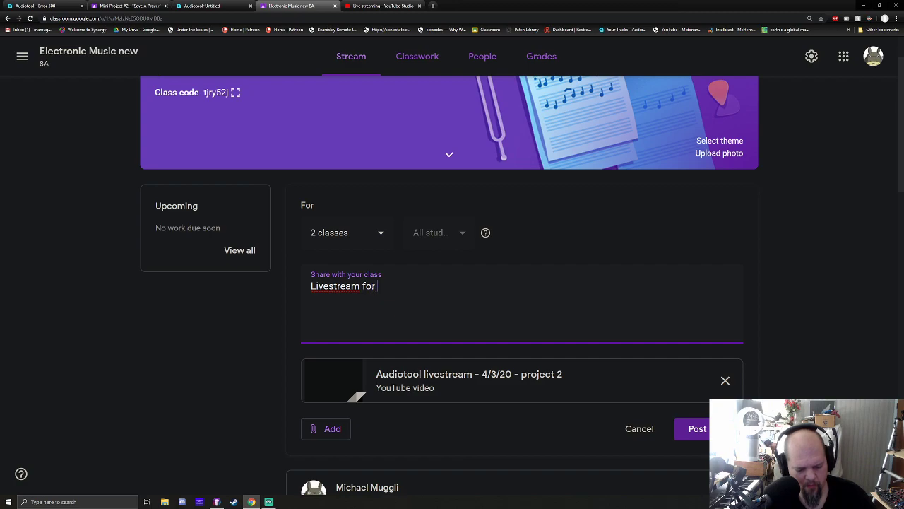
{"action": "type", "text": "project 2"}
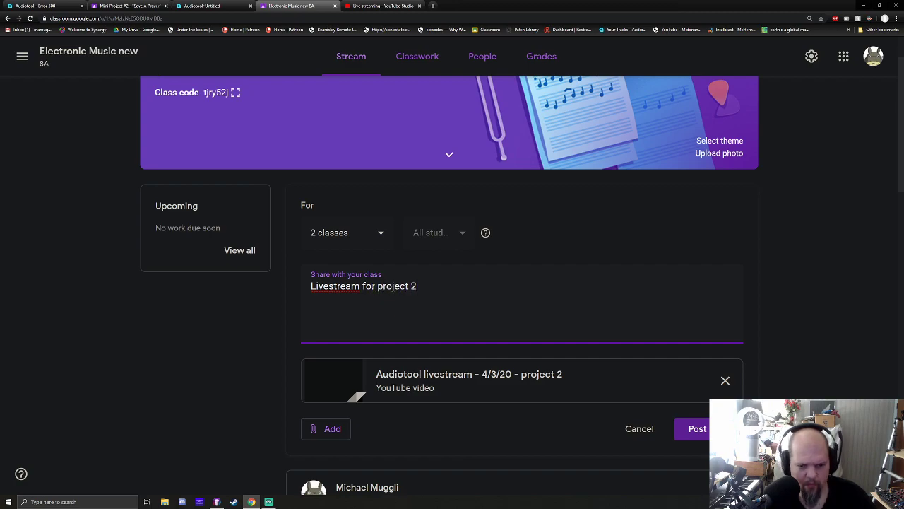
{"action": "left_click", "coordinate": [699, 429]}
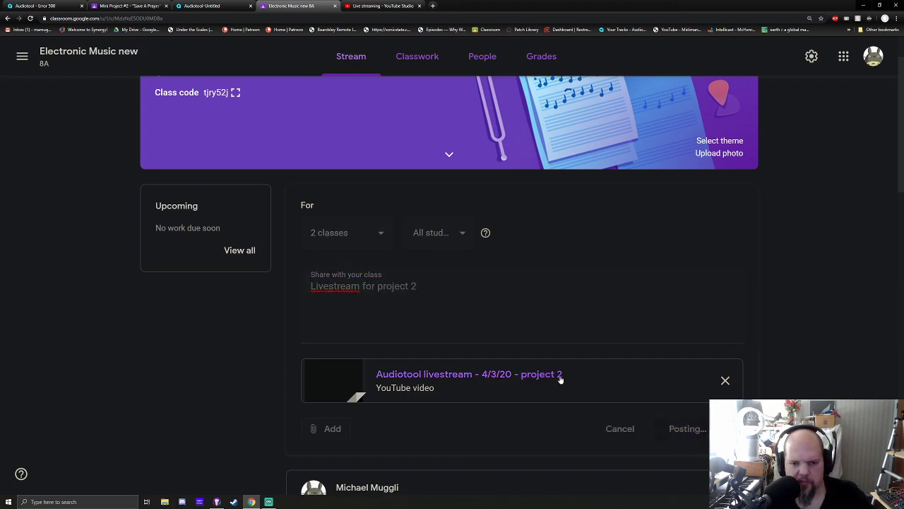
{"action": "middle_click", "coordinate": [297, 5]}
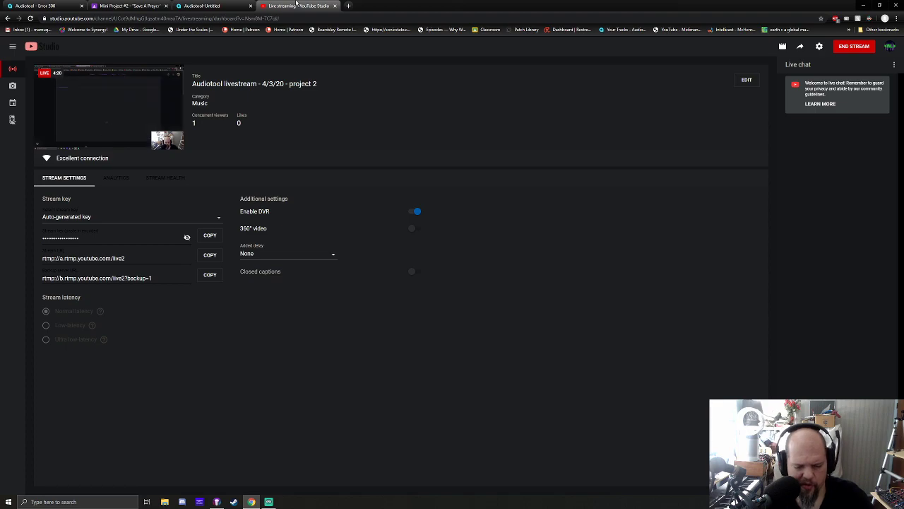
- Switch to the untitled Audiotool project, check the scenes in Streamlabs OBS, and return to Audiotool
{"action": "left_click", "coordinate": [206, 6]}
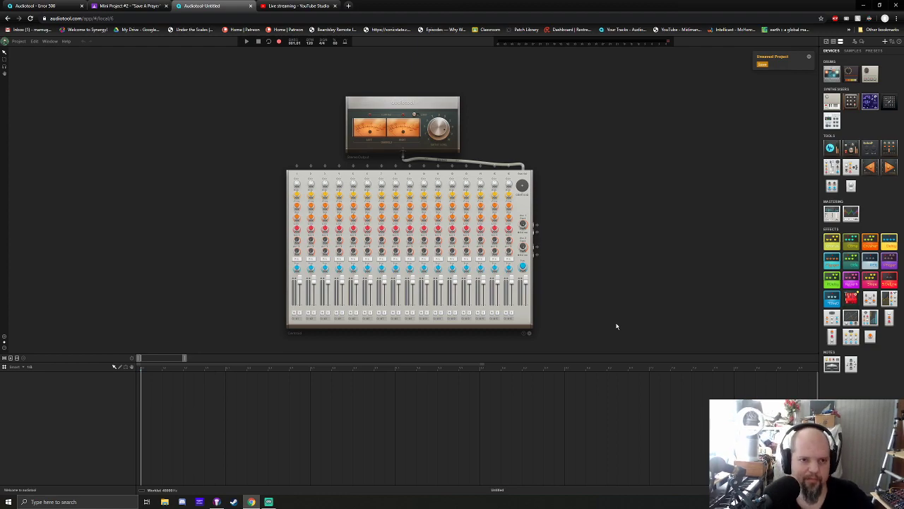
{"action": "left_click", "coordinate": [273, 502]}
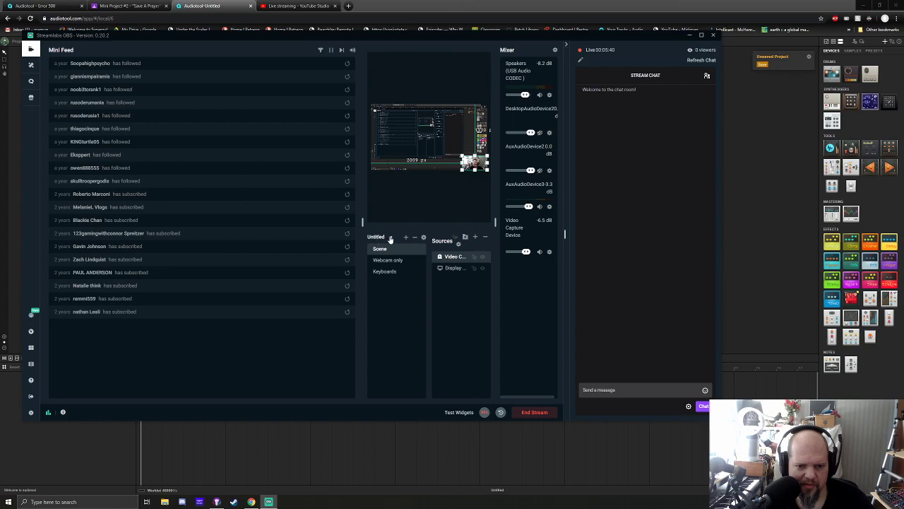
{"action": "left_click", "coordinate": [387, 261]}
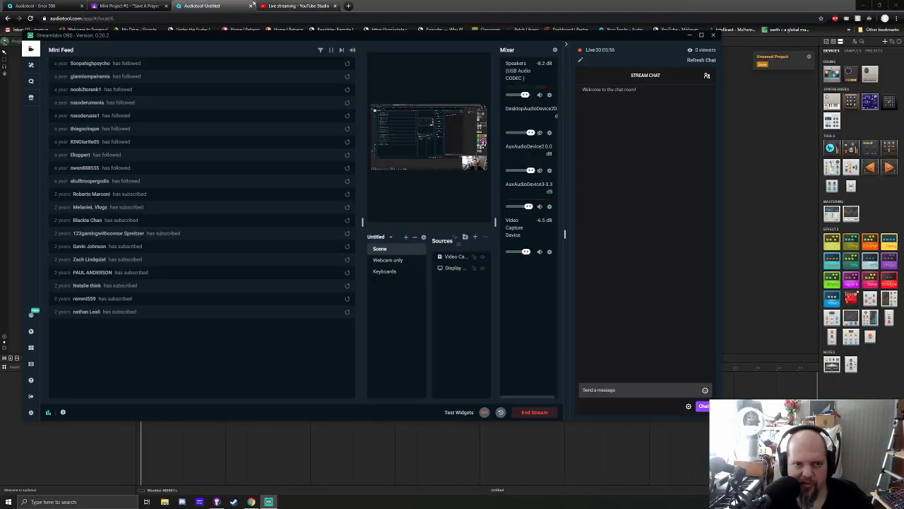
{"action": "left_click", "coordinate": [194, 5]}
{"action": "left_click_drag", "start_coordinate": [635, 213], "coordinate": [567, 208]}
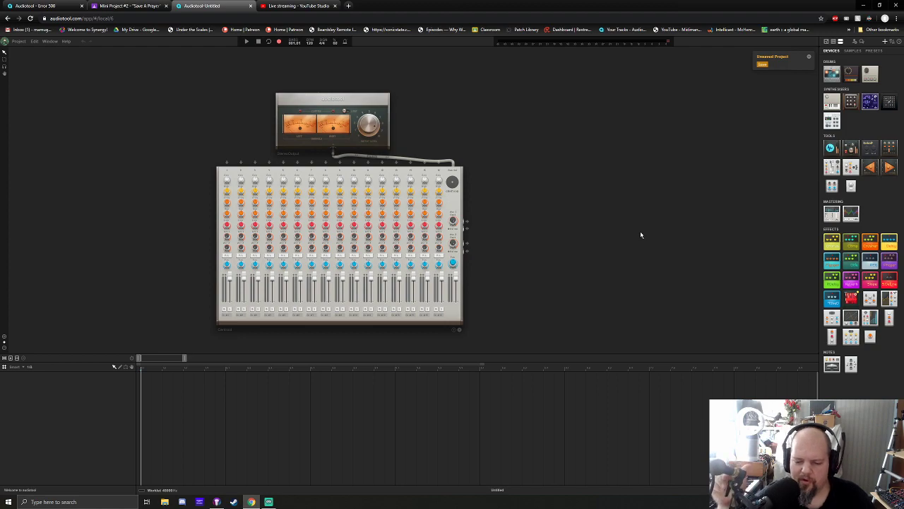
{"action": "left_click_drag", "start_coordinate": [887, 280], "coordinate": [452, 199]}
{"action": "scroll", "coordinate": [537, 277], "scroll_direction": "down", "scroll_amount": 2}
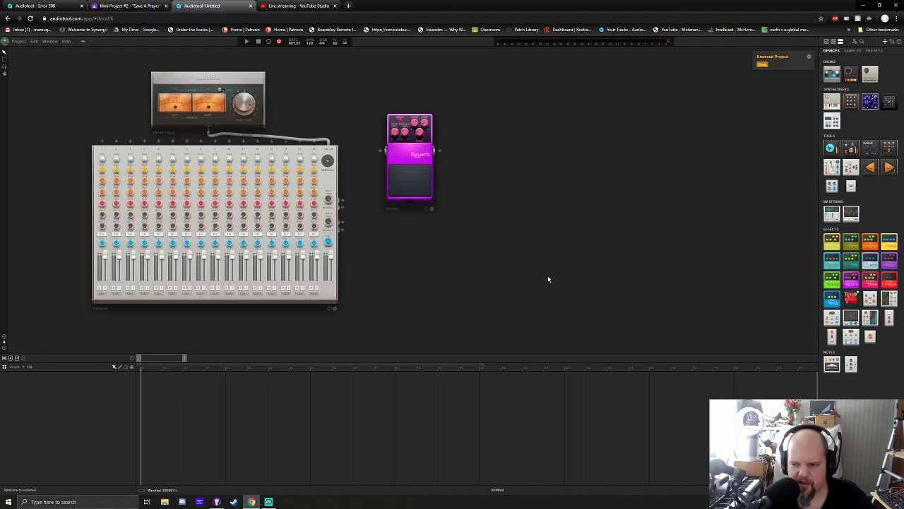
{"action": "left_click", "coordinate": [431, 208]}
- Add a Pulverisateur synthesizer on the empty desktop beside the mixer, with a Chorus and a Delay pedal between them
{"action": "left_click_drag", "start_coordinate": [400, 211], "coordinate": [716, 233]}
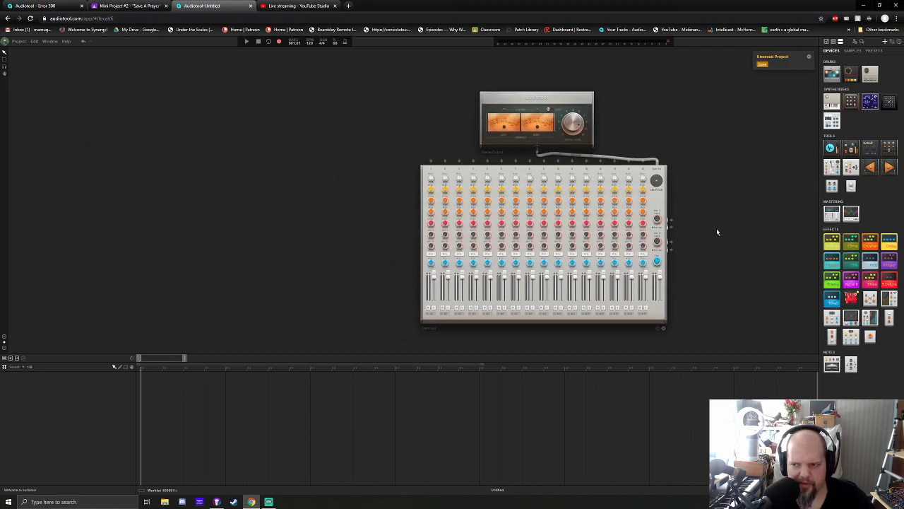
{"action": "scroll", "coordinate": [735, 247], "scroll_direction": "down", "scroll_amount": 2}
{"action": "left_click_drag", "start_coordinate": [851, 101], "coordinate": [345, 192]}
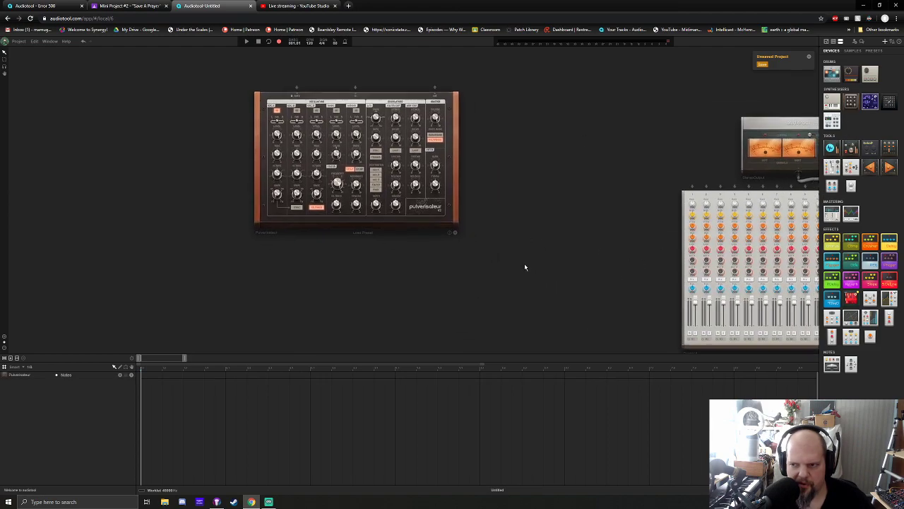
{"action": "left_click_drag", "start_coordinate": [888, 242], "coordinate": [457, 171]}
{"action": "left_click_drag", "start_coordinate": [448, 297], "coordinate": [531, 235]}
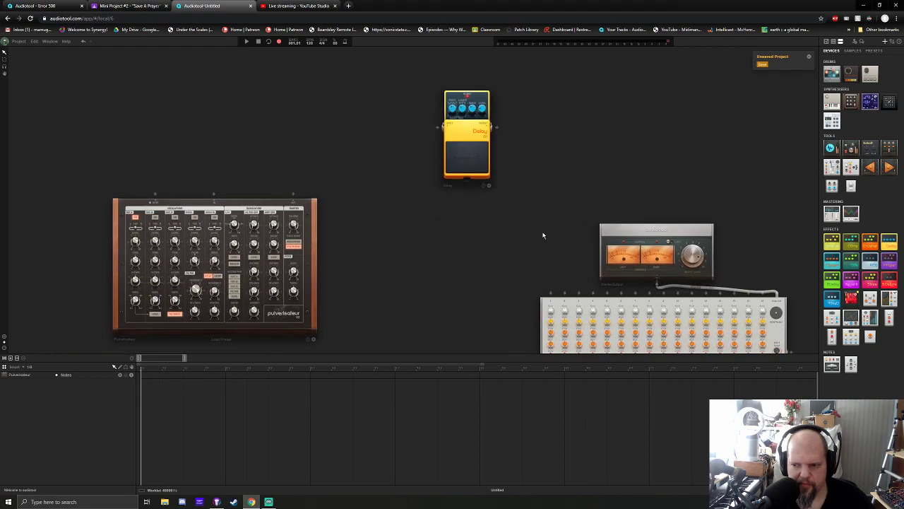
{"action": "left_click_drag", "start_coordinate": [834, 244], "coordinate": [402, 182]}
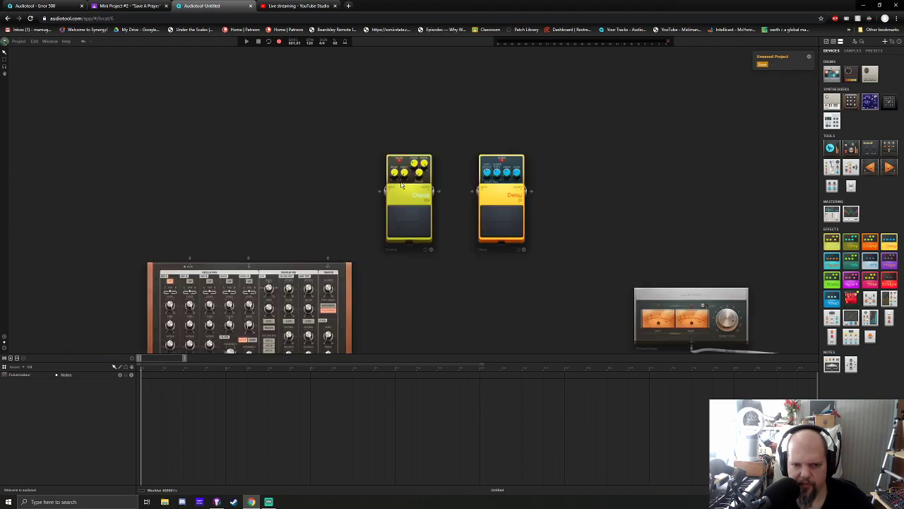
- Add a second Pulverisateur below the first one and place another Chorus pedal near it
{"action": "scroll", "coordinate": [508, 317], "scroll_direction": "down", "scroll_amount": 3}
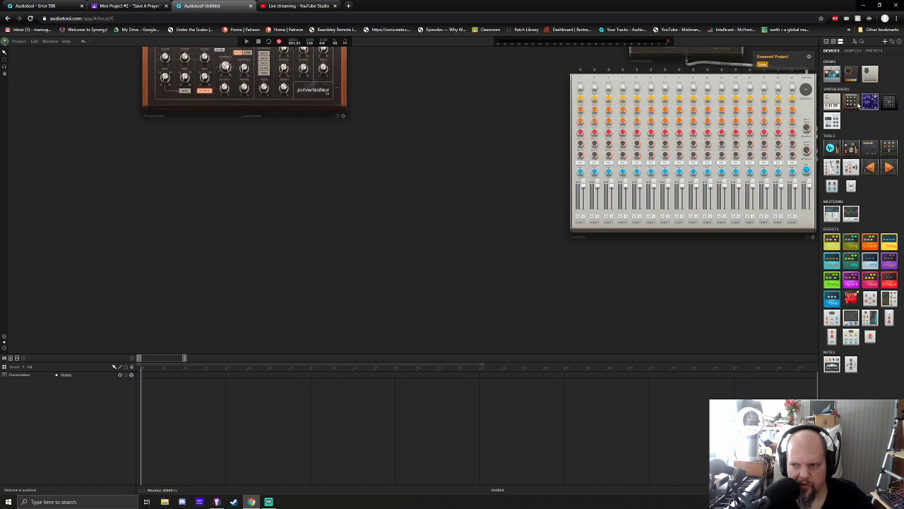
{"action": "scroll", "coordinate": [382, 327], "scroll_direction": "down", "scroll_amount": 3}
{"action": "left_click_drag", "start_coordinate": [381, 327], "coordinate": [384, 269]}
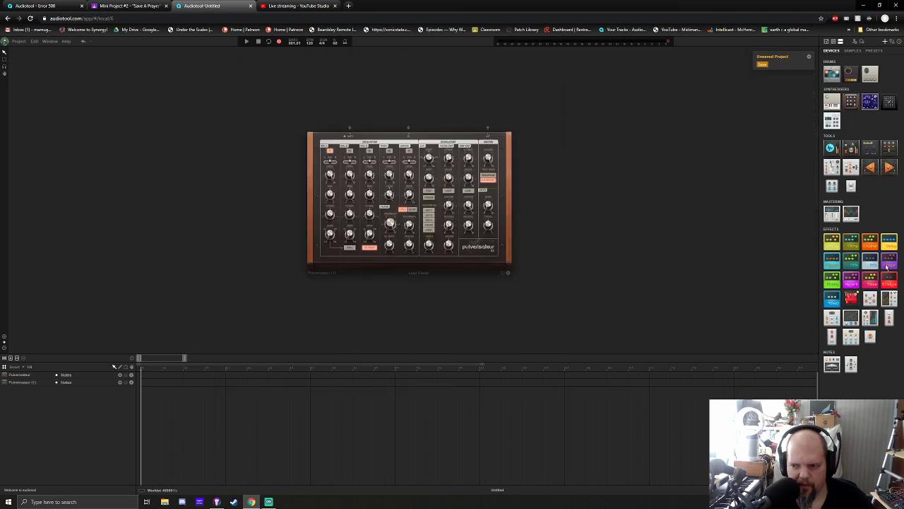
{"action": "left_click_drag", "start_coordinate": [828, 246], "coordinate": [409, 191]}
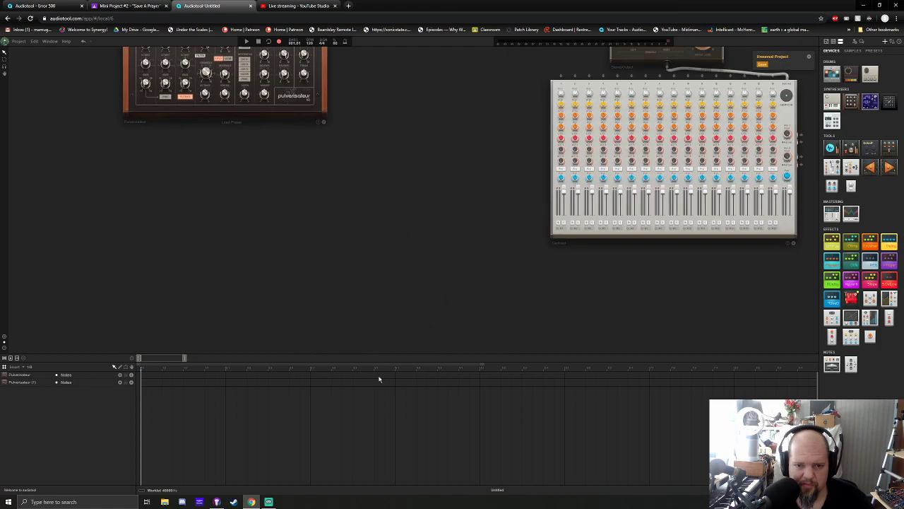
{"action": "scroll", "coordinate": [486, 254], "scroll_direction": "down", "scroll_amount": 2}
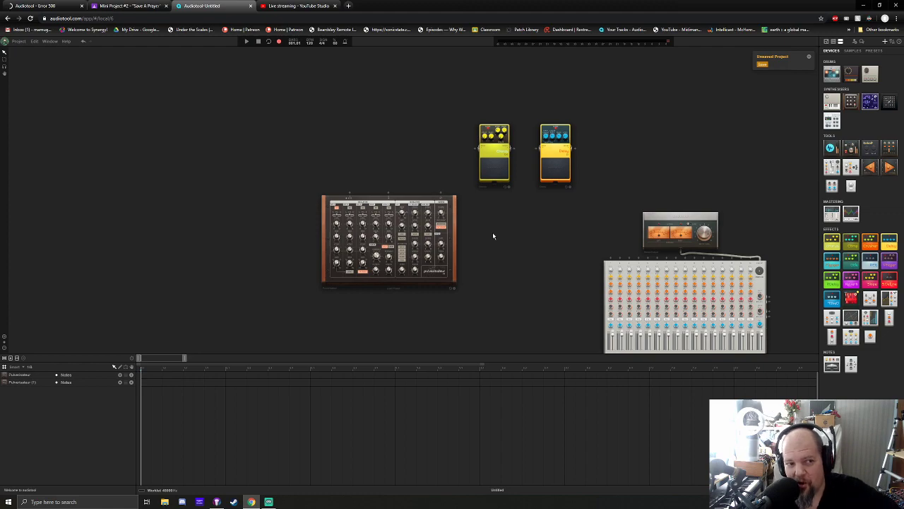
- Acknowledge the server error on the Audiotool user page to retry it, and return to the untitled project
{"action": "left_click", "coordinate": [31, 5]}
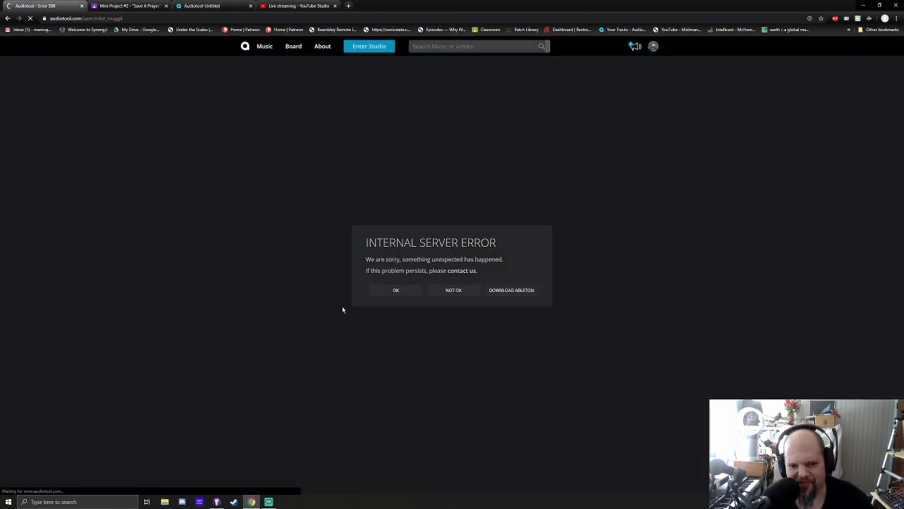
{"action": "left_click", "coordinate": [397, 292]}
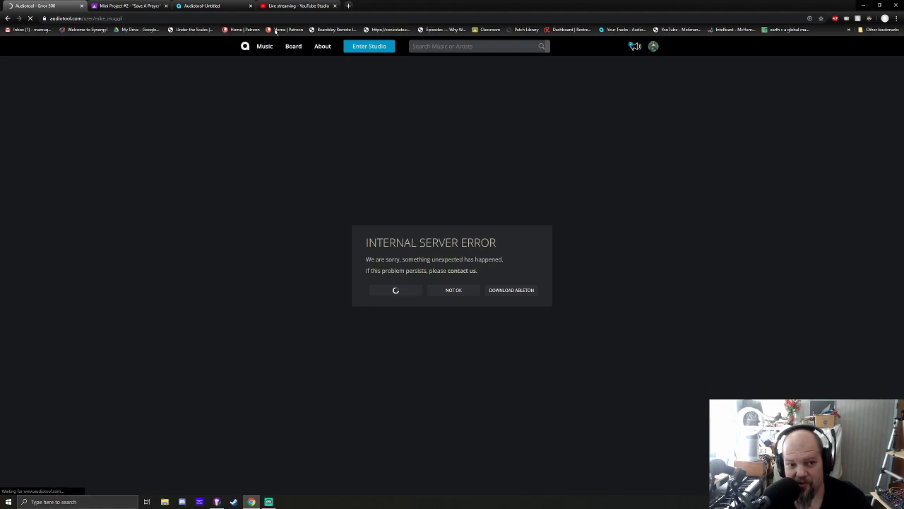
{"action": "left_click", "coordinate": [200, 5]}
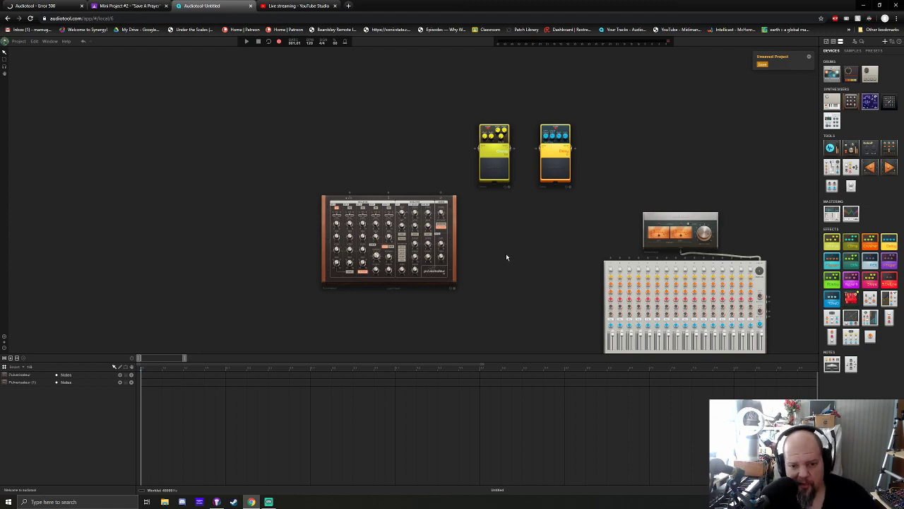
{"action": "left_click_drag", "start_coordinate": [521, 265], "coordinate": [465, 236]}
{"action": "scroll", "coordinate": [464, 236], "scroll_direction": "down", "scroll_amount": 3}
{"action": "left_click_drag", "start_coordinate": [469, 271], "coordinate": [466, 233]}
{"action": "left_click_drag", "start_coordinate": [415, 304], "coordinate": [415, 231]}
{"action": "left_click_drag", "start_coordinate": [483, 280], "coordinate": [477, 195]}
{"action": "left_click_drag", "start_coordinate": [472, 138], "coordinate": [474, 227]}
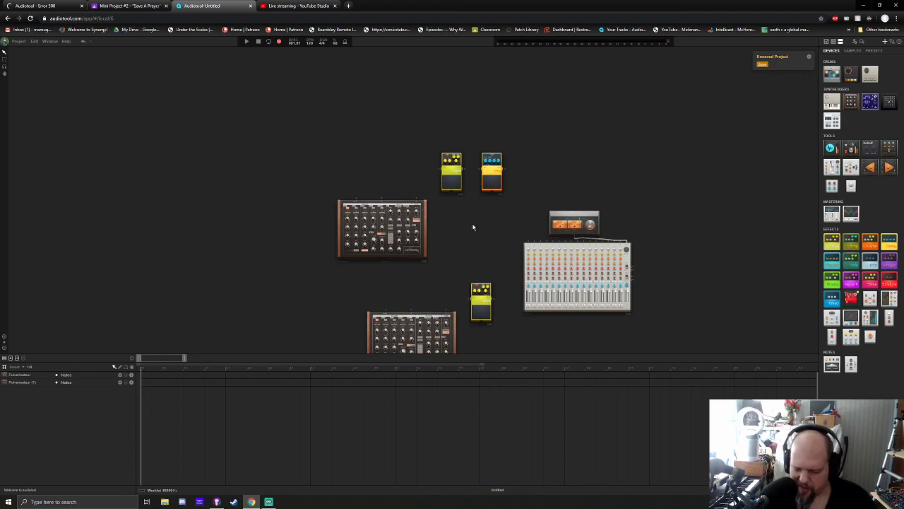
{"action": "scroll", "coordinate": [473, 225], "scroll_direction": "up", "scroll_amount": 5}
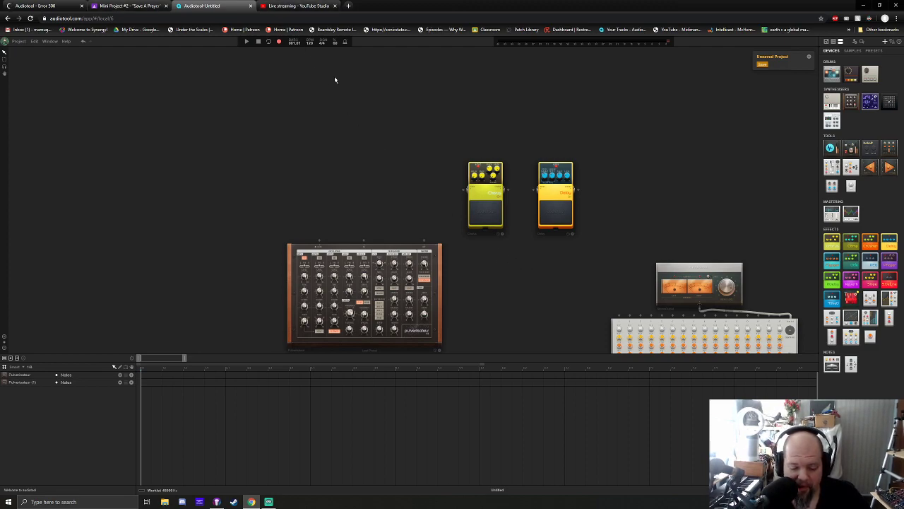
- Check the live chat on the YouTube livestream dashboard and close the dashboard's tab
{"action": "left_click", "coordinate": [301, 5]}
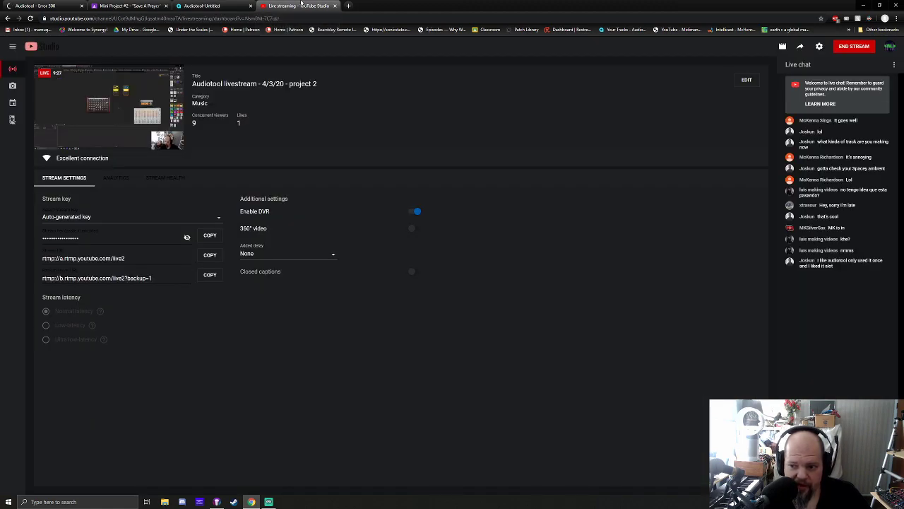
{"action": "middle_click", "coordinate": [302, 4]}
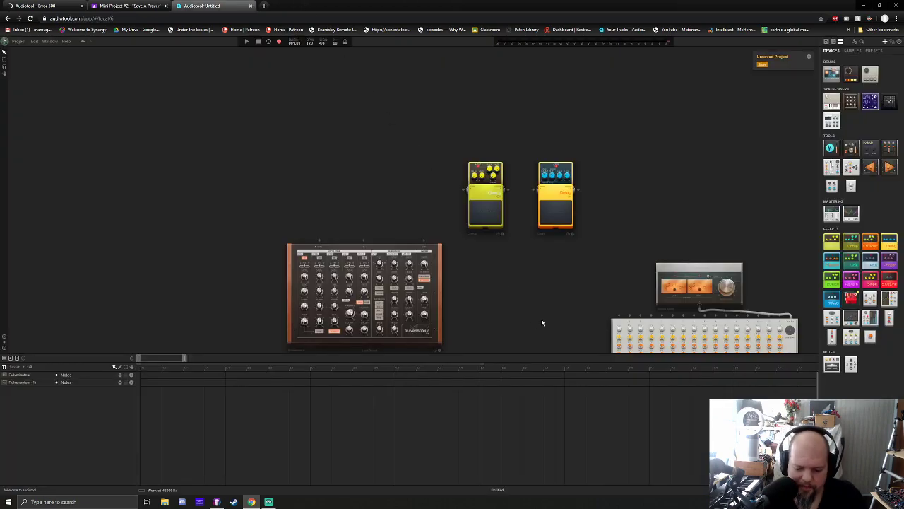
- Try again to load the Audiotool website and the bookmarked Your Tracks page, and return to the untitled project
{"action": "key", "text": "ctrl+1"}
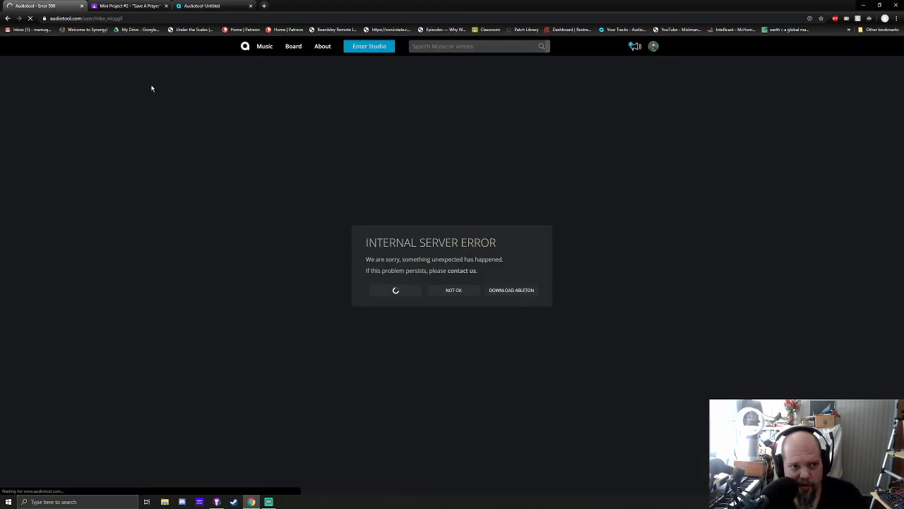
{"action": "left_click", "coordinate": [31, 19]}
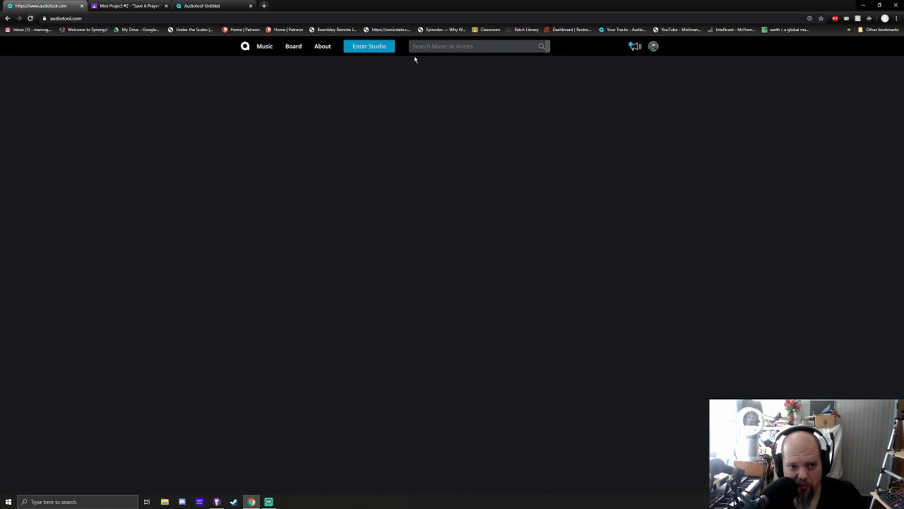
{"action": "left_click", "coordinate": [623, 29]}
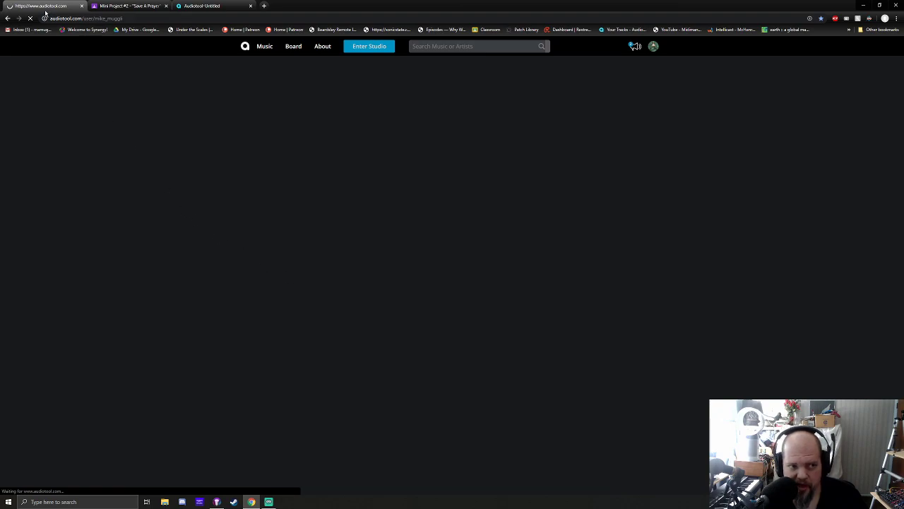
{"action": "left_click", "coordinate": [203, 5]}
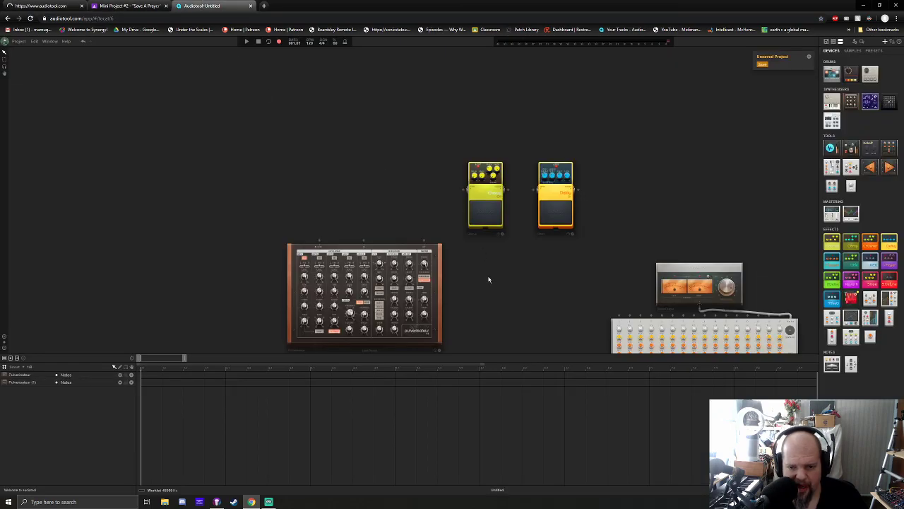
- Move the master output up and away from the mixer, and cable the first Pulverisateur through the Chorus and Delay pedals into mixer channel 1
{"action": "left_click_drag", "start_coordinate": [493, 288], "coordinate": [437, 225]}
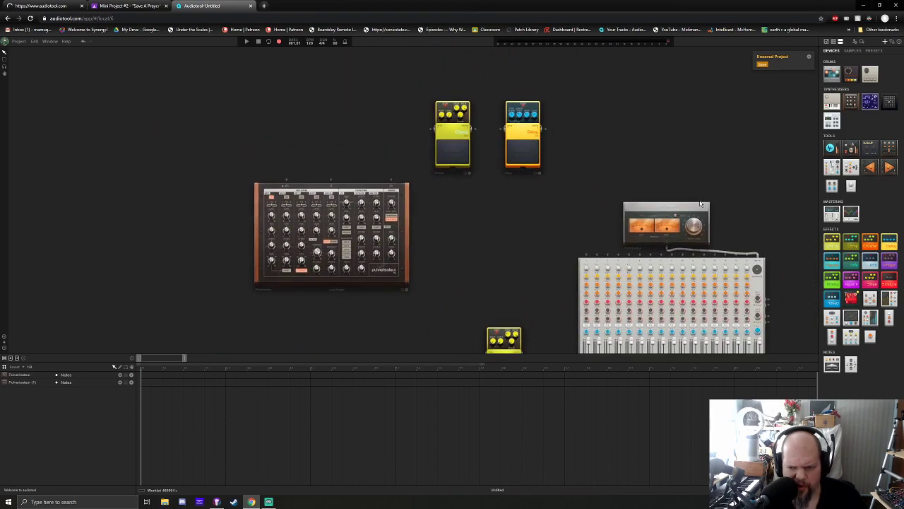
{"action": "left_click_drag", "start_coordinate": [654, 209], "coordinate": [764, 168]}
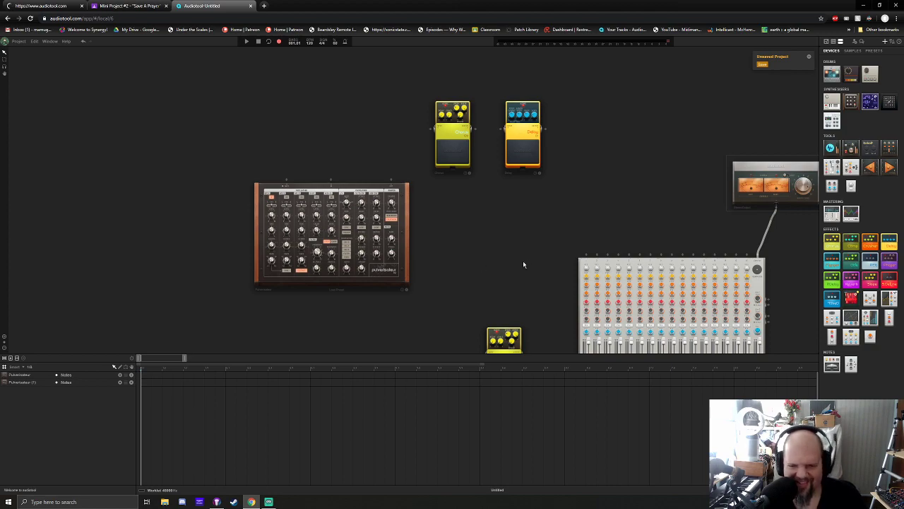
{"action": "left_click_drag", "start_coordinate": [456, 222], "coordinate": [467, 242]}
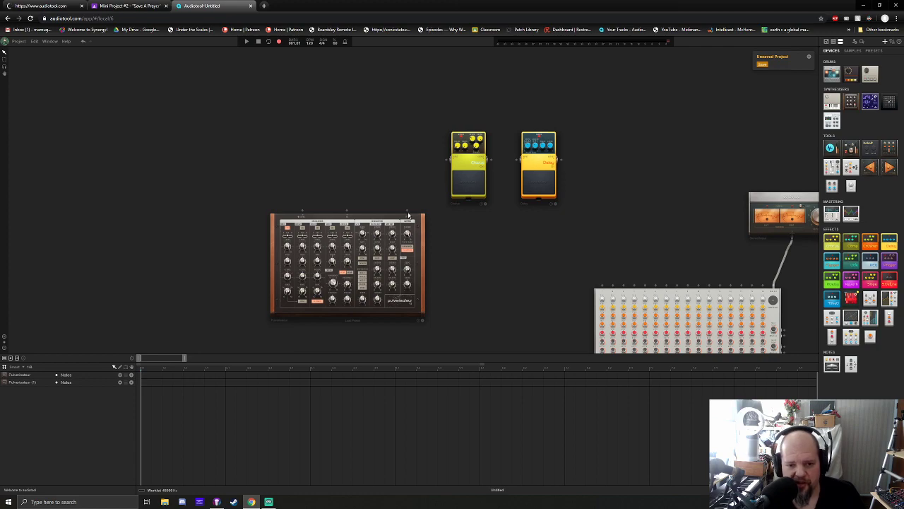
{"action": "left_click_drag", "start_coordinate": [407, 213], "coordinate": [604, 290]}
{"action": "left_click_drag", "start_coordinate": [542, 319], "coordinate": [632, 284]}
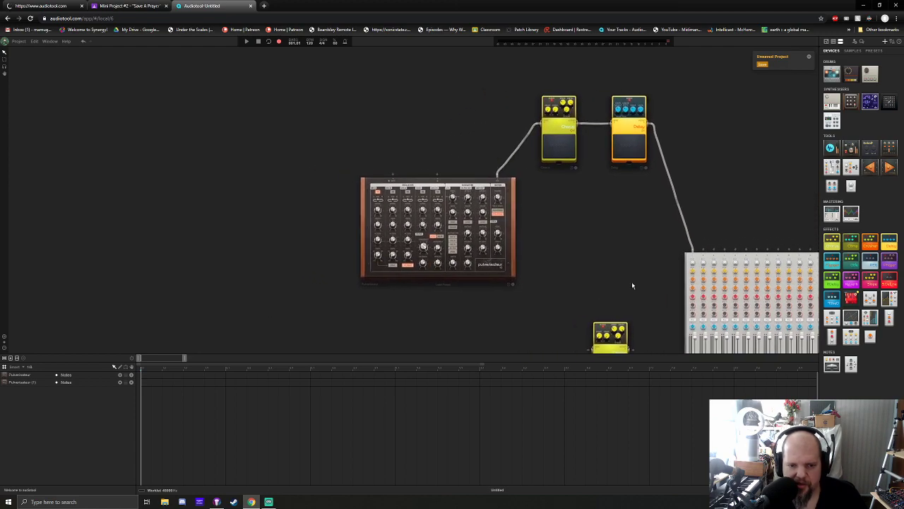
- Rename the first Pulverisateur as ostinato
{"action": "left_click_drag", "start_coordinate": [568, 237], "coordinate": [531, 238]}
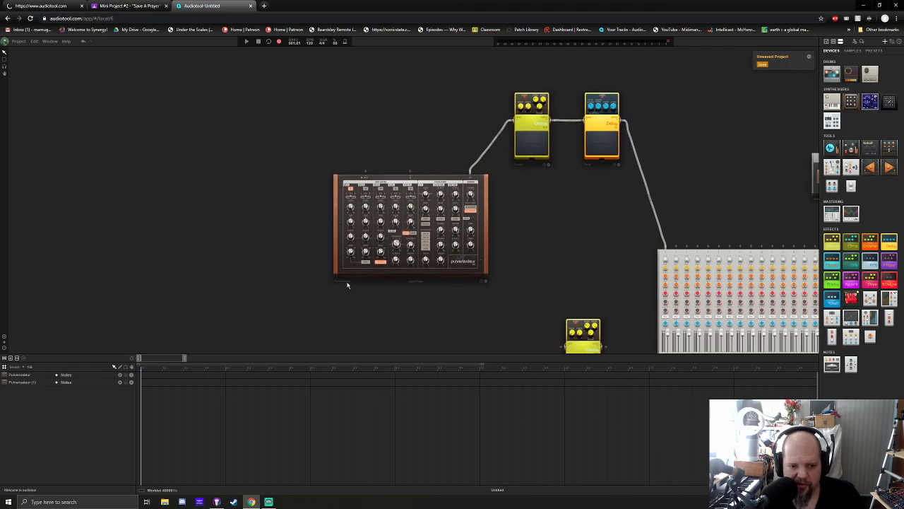
{"action": "scroll", "coordinate": [296, 296], "scroll_direction": "up", "scroll_amount": 3}
{"action": "double_click", "coordinate": [386, 273]}
{"action": "type", "text": "a"}
{"action": "type", "text": "Bass"}
{"action": "key", "text": "Return"}
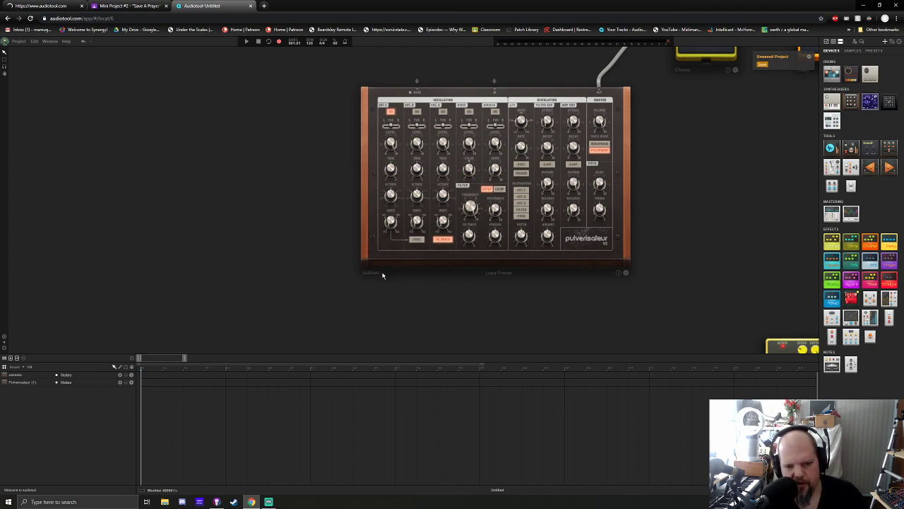
{"action": "scroll", "coordinate": [387, 282], "scroll_direction": "up", "scroll_amount": 2}
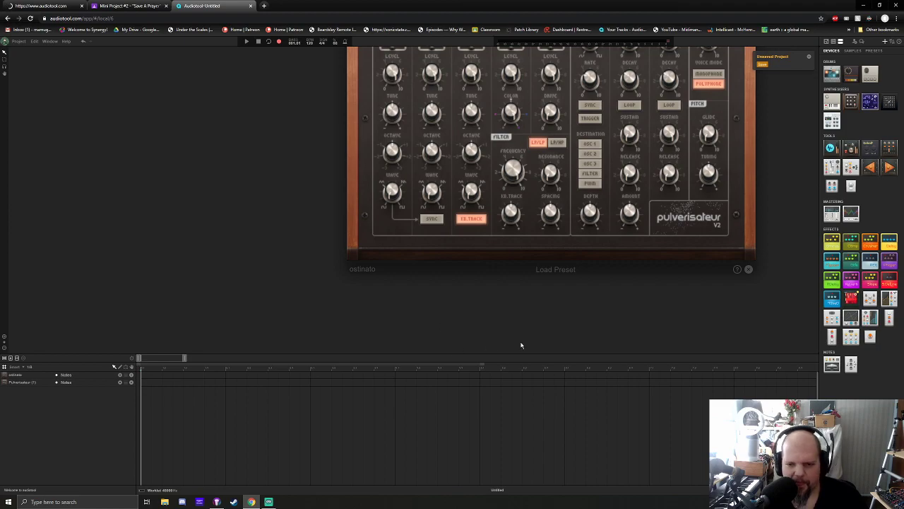
- Rename the second Pulverisateur as lead
{"action": "left_click_drag", "start_coordinate": [731, 302], "coordinate": [433, 281]}
{"action": "scroll", "coordinate": [508, 262], "scroll_direction": "down", "scroll_amount": 3}
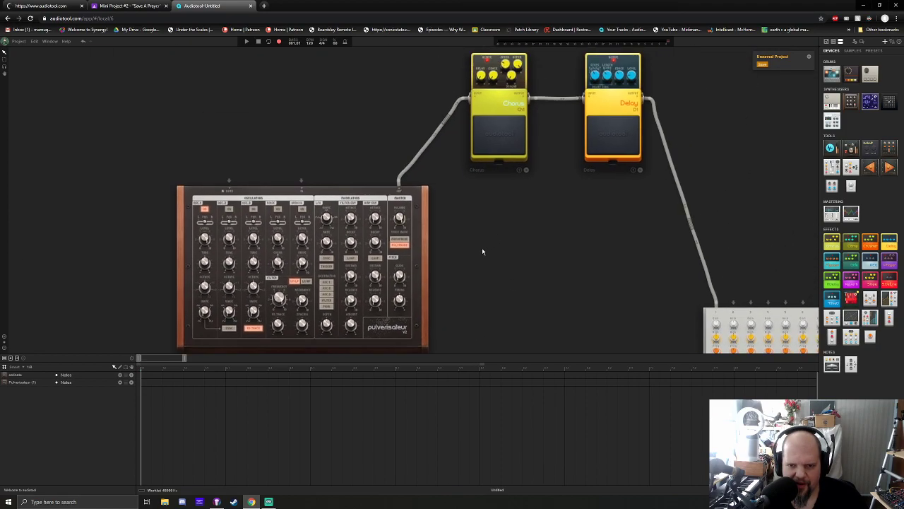
{"action": "left_click_drag", "start_coordinate": [485, 254], "coordinate": [498, 211]}
{"action": "left_click_drag", "start_coordinate": [489, 323], "coordinate": [447, 130]}
{"action": "left_click_drag", "start_coordinate": [437, 193], "coordinate": [541, 8]}
{"action": "type", "text": "est"}
{"action": "key", "text": "Return"}
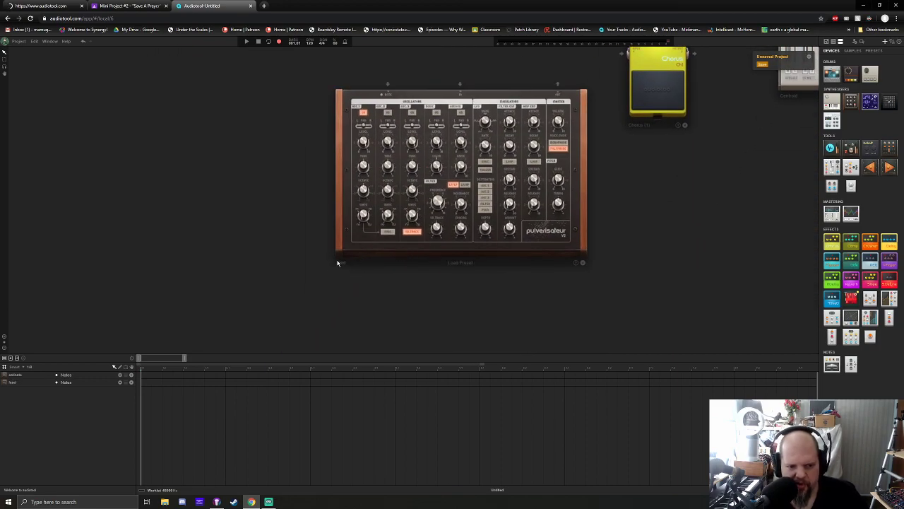
{"action": "scroll", "coordinate": [338, 264], "scroll_direction": "up", "scroll_amount": 2}
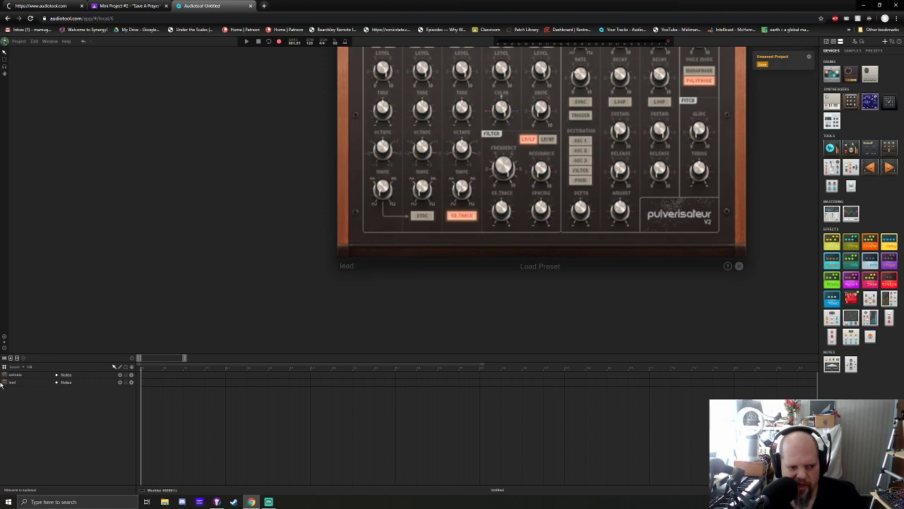
{"action": "scroll", "coordinate": [747, 206], "scroll_direction": "down", "scroll_amount": 2}
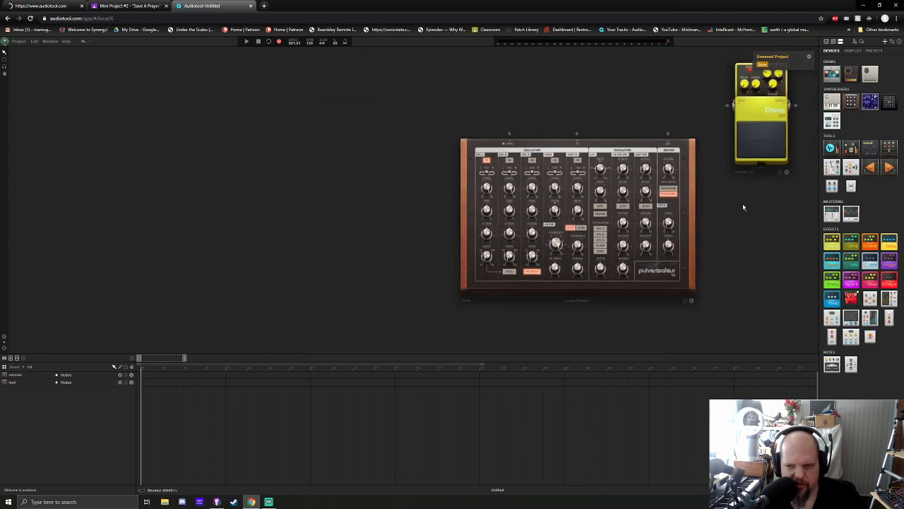
- Cable the lead Pulverisateur's output through the nearby Chorus pedal into the mixer
{"action": "scroll", "coordinate": [747, 203], "scroll_direction": "up", "scroll_amount": 5}
{"action": "scroll", "coordinate": [746, 203], "scroll_direction": "right", "scroll_amount": 2}
{"action": "scroll", "coordinate": [587, 207], "scroll_direction": "down", "scroll_amount": 3}
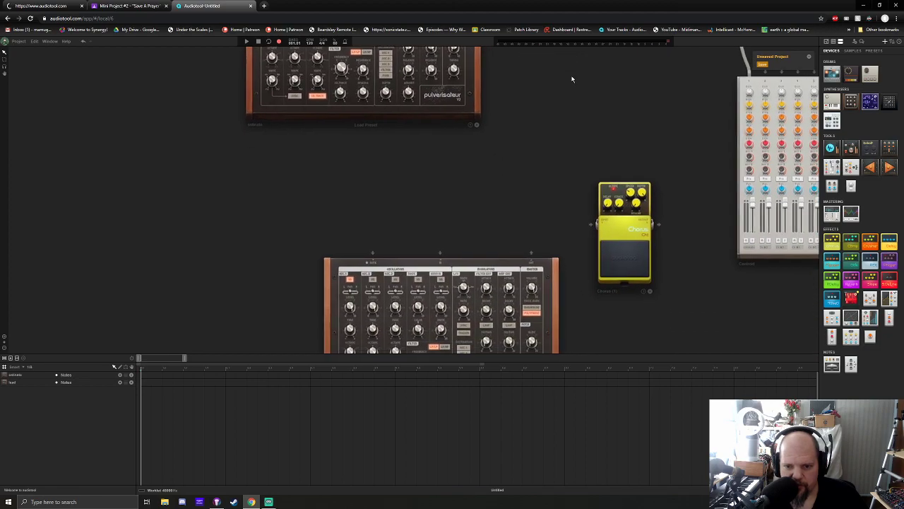
{"action": "left_click_drag", "start_coordinate": [526, 252], "coordinate": [597, 224]}
{"action": "scroll", "coordinate": [597, 224], "scroll_direction": "up", "scroll_amount": 4}
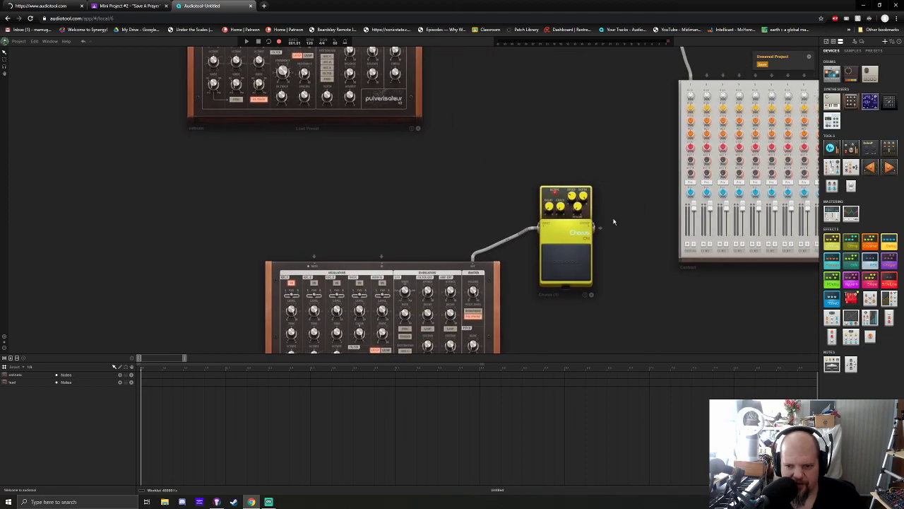
{"action": "left_click_drag", "start_coordinate": [406, 255], "coordinate": [512, 105]}
- Create a one-bar note region at the start of the ostinato track and set its colour to Reef
{"action": "left_click_drag", "start_coordinate": [312, 121], "coordinate": [586, 182]}
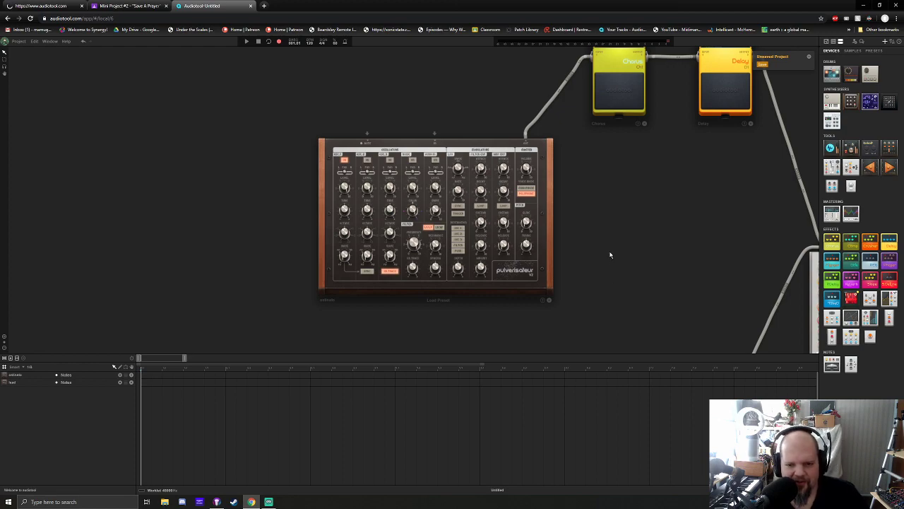
{"action": "left_click_drag", "start_coordinate": [593, 230], "coordinate": [599, 227]}
{"action": "scroll", "coordinate": [307, 267], "scroll_direction": "up", "scroll_amount": 3}
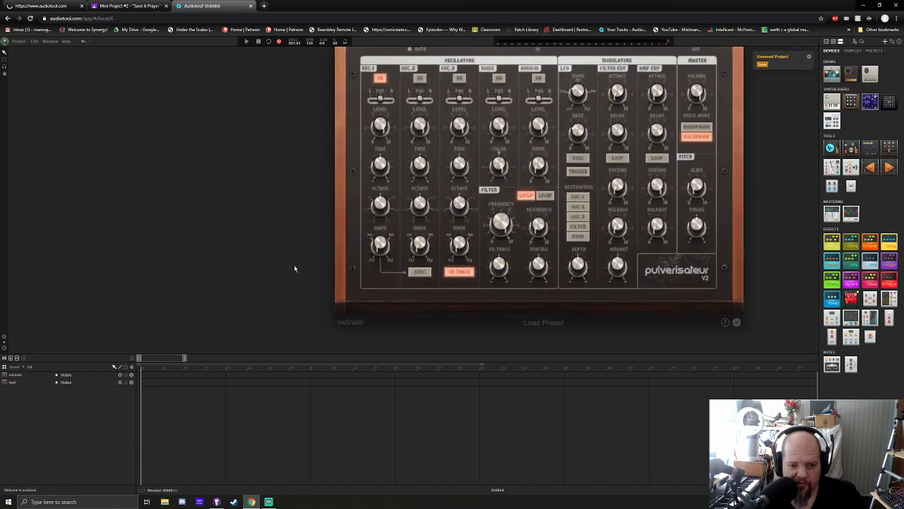
{"action": "left_click_drag", "start_coordinate": [298, 264], "coordinate": [212, 288]}
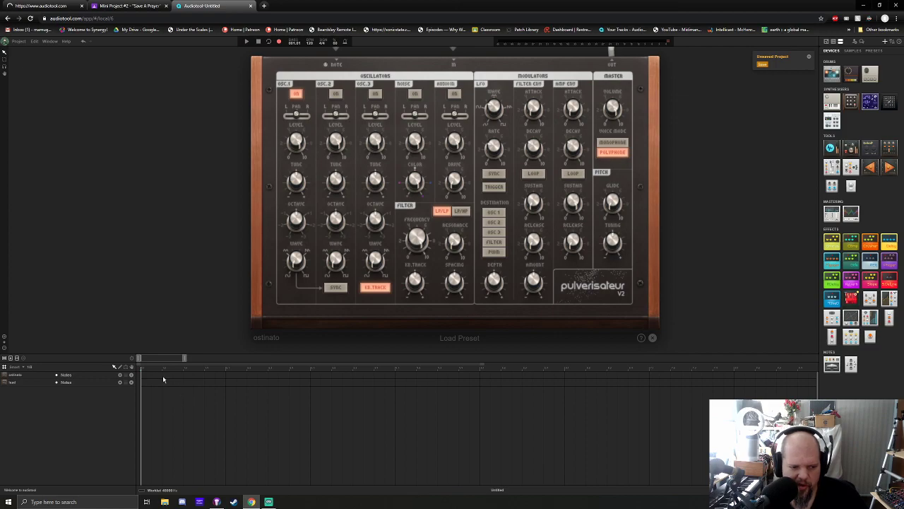
{"action": "scroll", "coordinate": [157, 365], "scroll_direction": "up", "scroll_amount": 3}
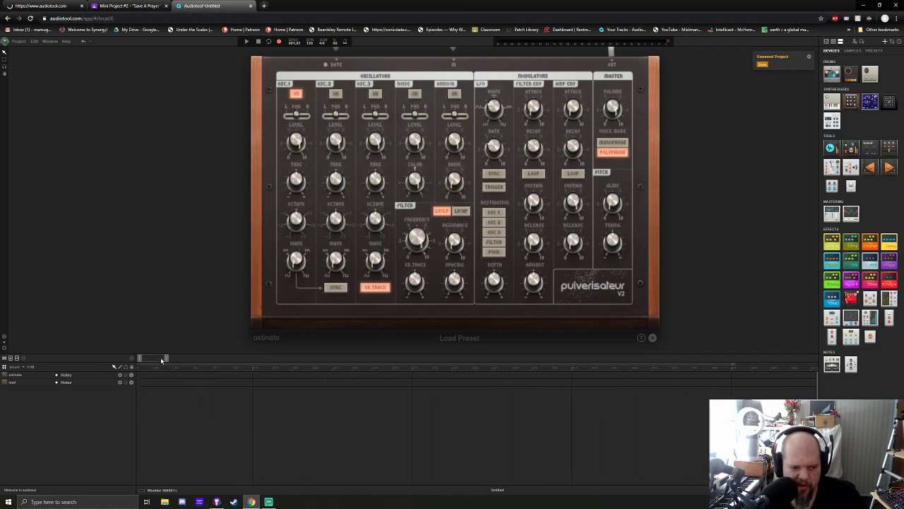
{"action": "double_click", "coordinate": [142, 376]}
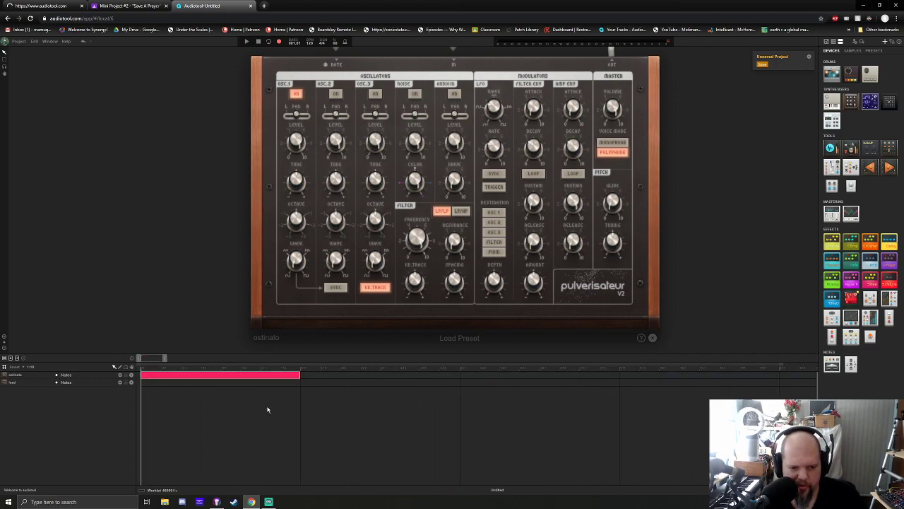
{"action": "right_click", "coordinate": [248, 376]}
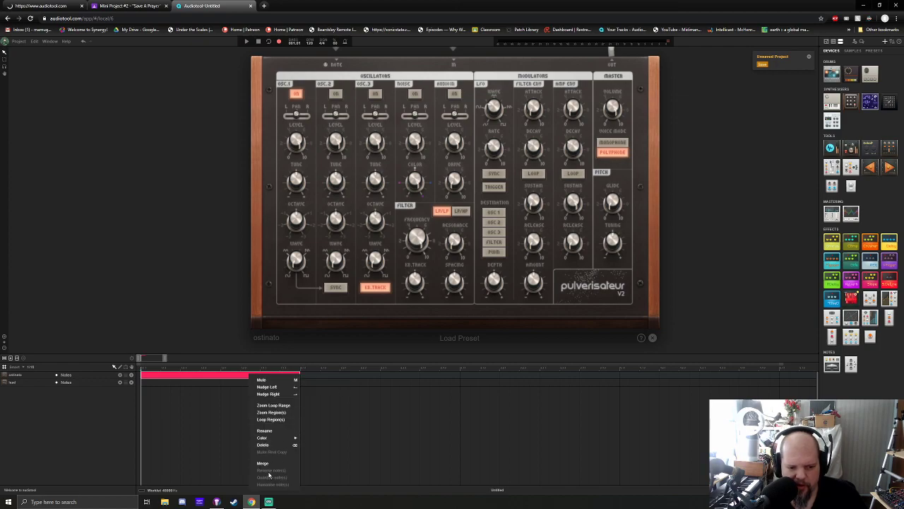
{"action": "mouse_move", "coordinate": [275, 440]}
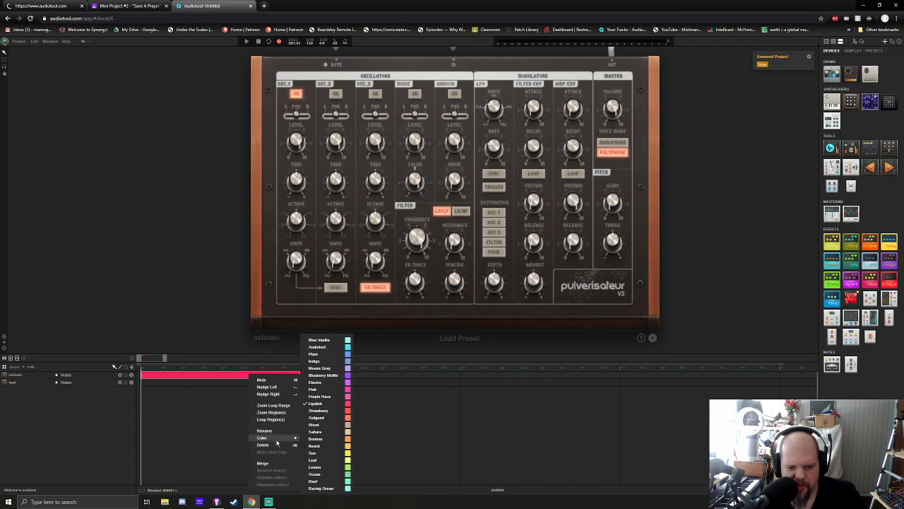
{"action": "left_click", "coordinate": [329, 481]}
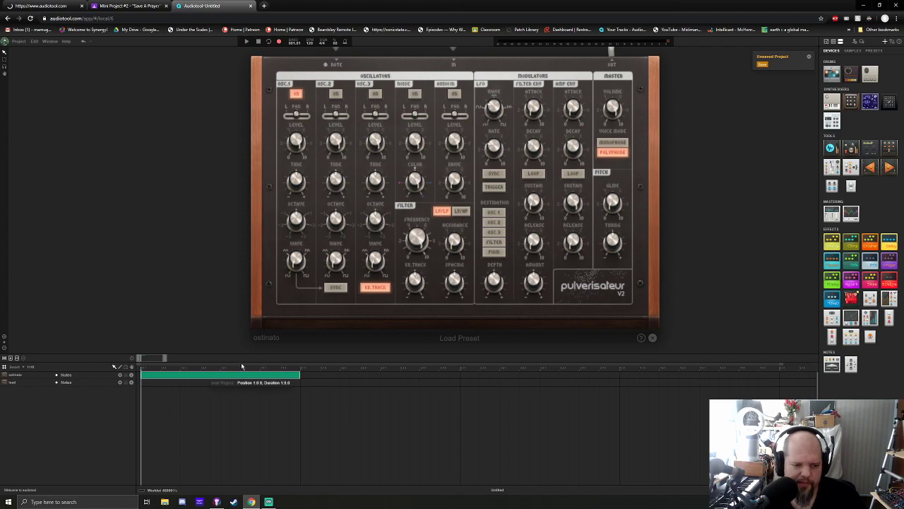
- Open the ostinato region in an enlarged note editor and set the timeline snap to 1/8
{"action": "left_click_drag", "start_coordinate": [244, 353], "coordinate": [246, 185]}
{"action": "double_click", "coordinate": [203, 205]}
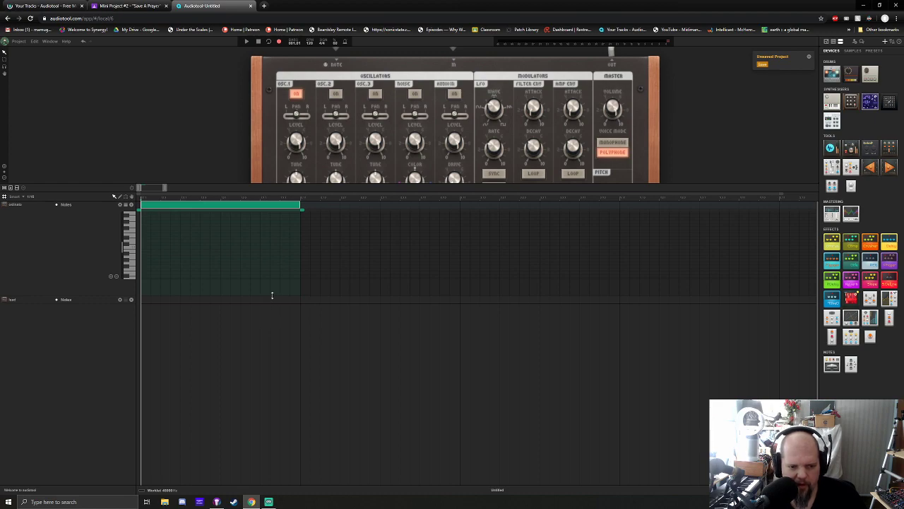
{"action": "left_click_drag", "start_coordinate": [272, 296], "coordinate": [246, 460]}
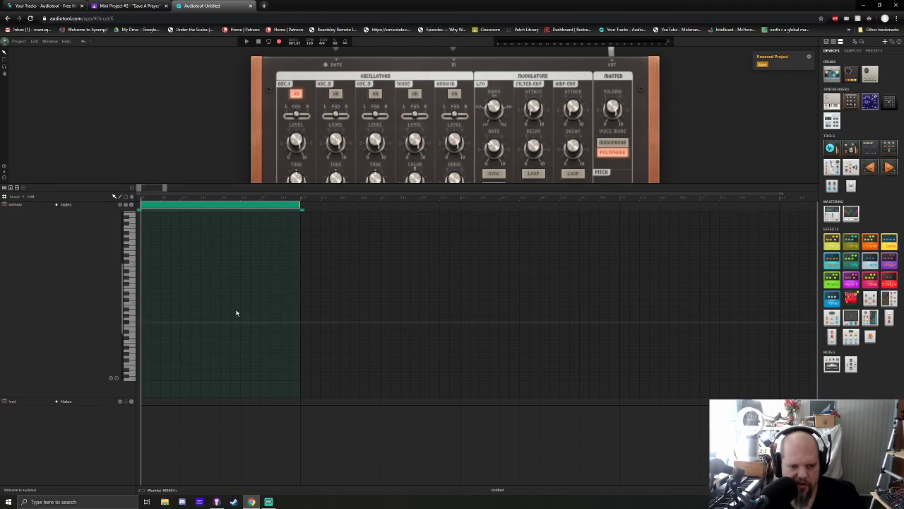
{"action": "left_click_drag", "start_coordinate": [164, 188], "coordinate": [152, 190]}
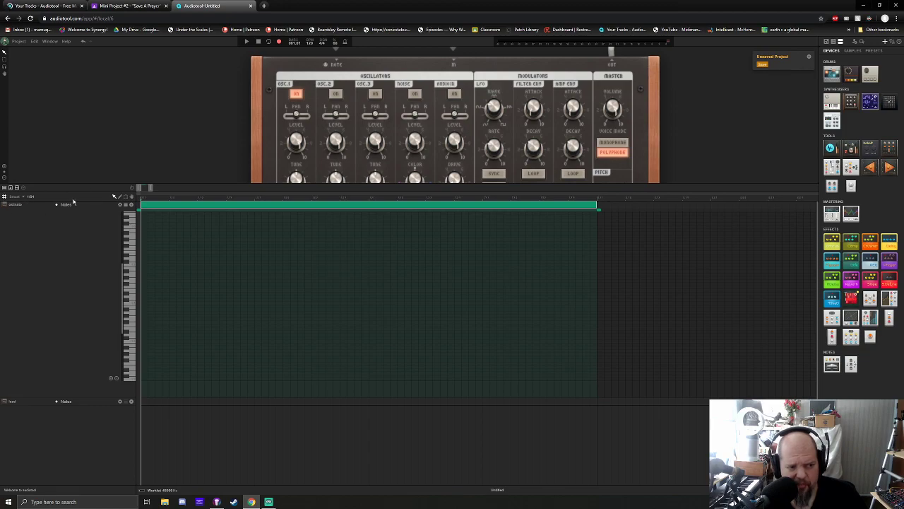
{"action": "left_click", "coordinate": [23, 199]}
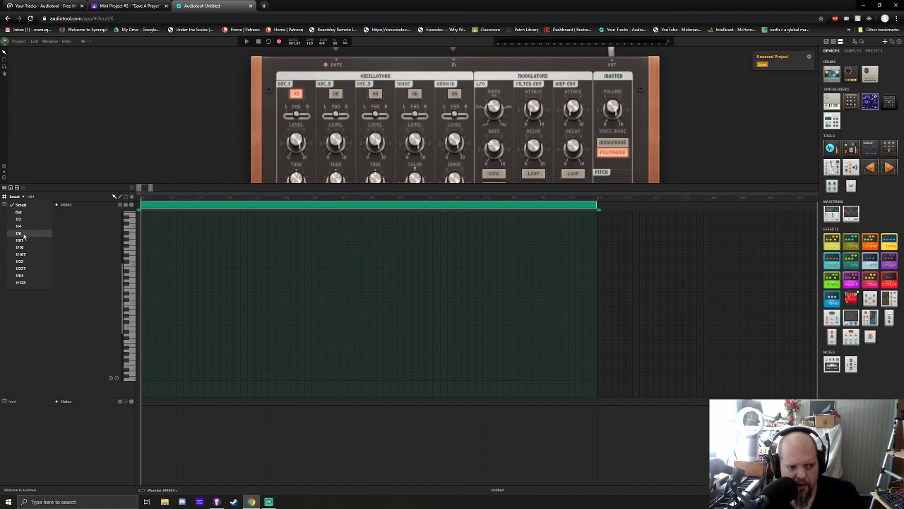
{"action": "left_click", "coordinate": [25, 232]}
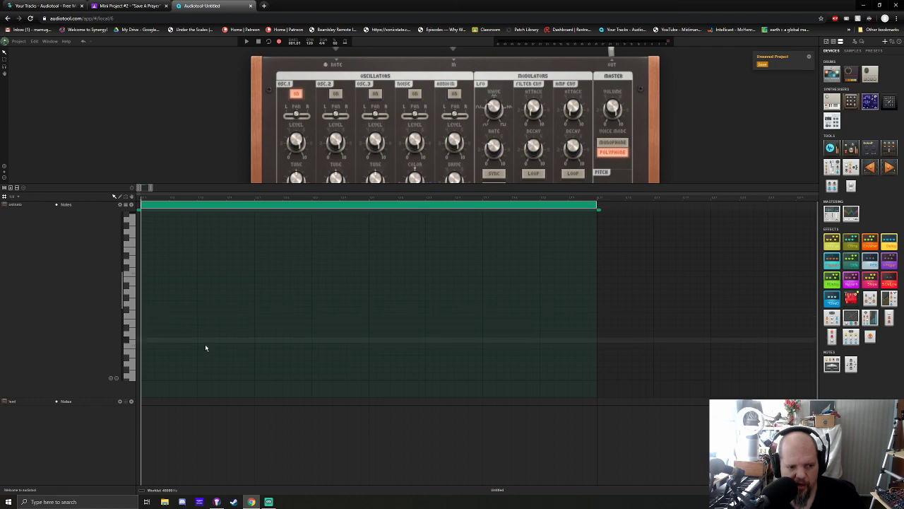
- Audition low keys on the ostinato track's keyboard to find the pattern's starting pitch
{"action": "left_click", "coordinate": [130, 346]}
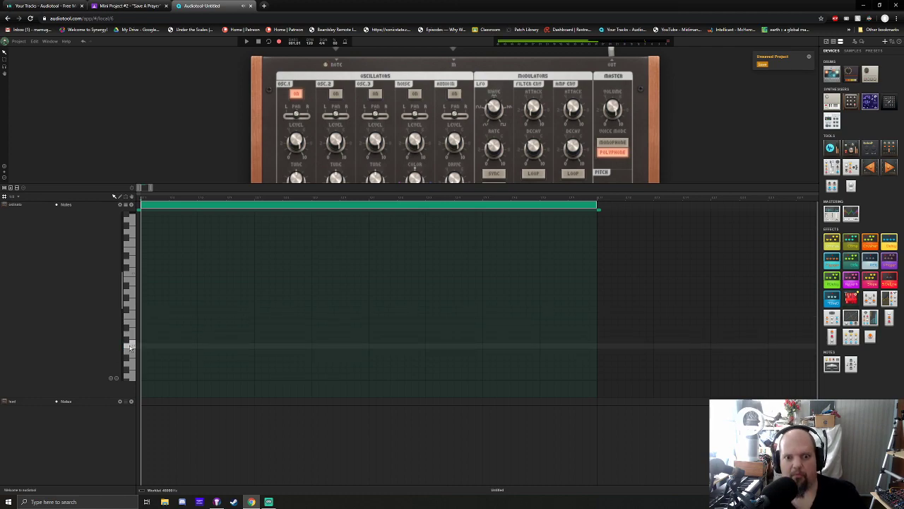
{"action": "scroll", "coordinate": [207, 106], "scroll_direction": "down", "scroll_amount": 3}
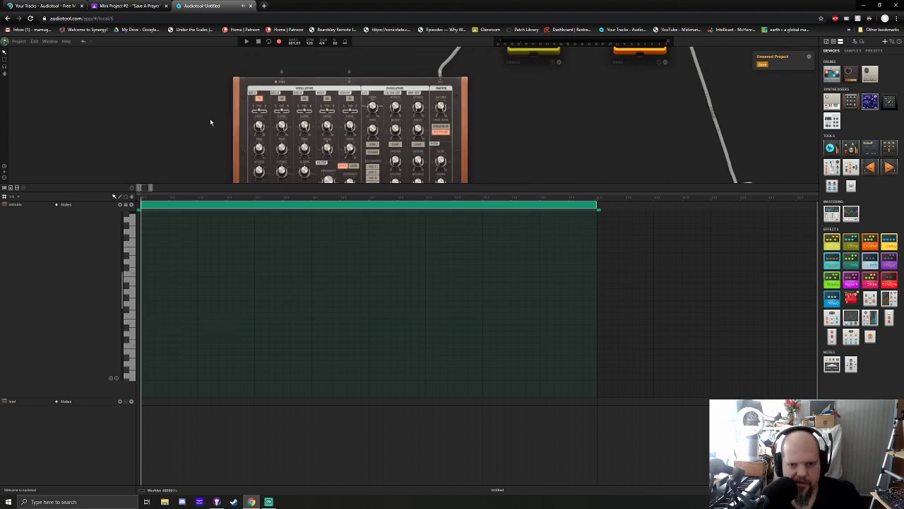
{"action": "scroll", "coordinate": [535, 176], "scroll_direction": "up", "scroll_amount": 4}
{"action": "scroll", "coordinate": [297, 151], "scroll_direction": "down", "scroll_amount": 3}
{"action": "scroll", "coordinate": [328, 156], "scroll_direction": "up", "scroll_amount": 3}
{"action": "left_click_drag", "start_coordinate": [327, 155], "coordinate": [267, 134]}
{"action": "left_click", "coordinate": [131, 346]}
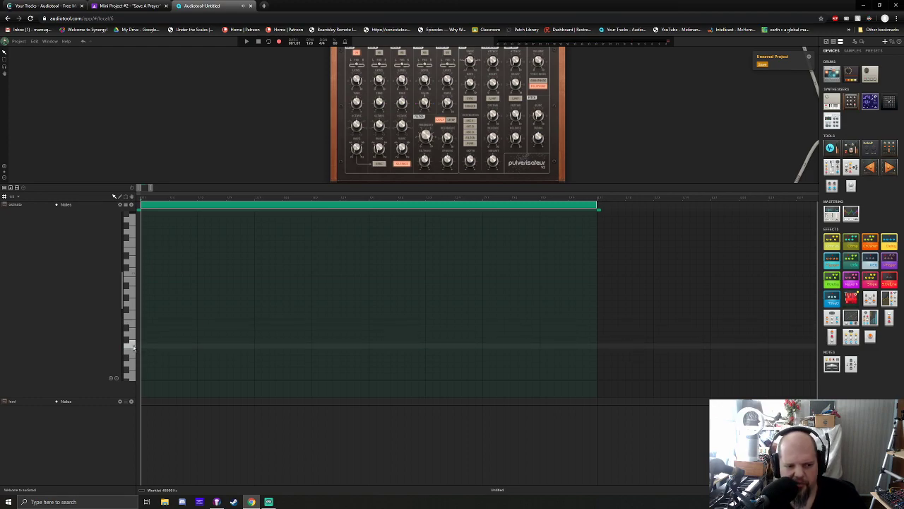
{"action": "left_click", "coordinate": [131, 334]}
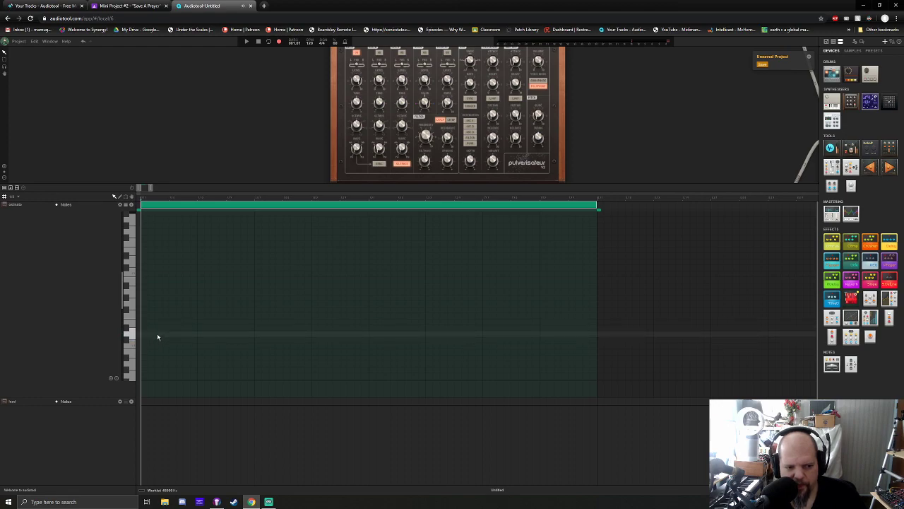
- Fill the ostinato region with eight consecutive eighth notes, rising over the first five, with the last three alternating between the fourth and fifth pitches
{"action": "left_click", "coordinate": [158, 336]}
{"action": "left_click", "coordinate": [233, 322]}
{"action": "left_click", "coordinate": [277, 316]}
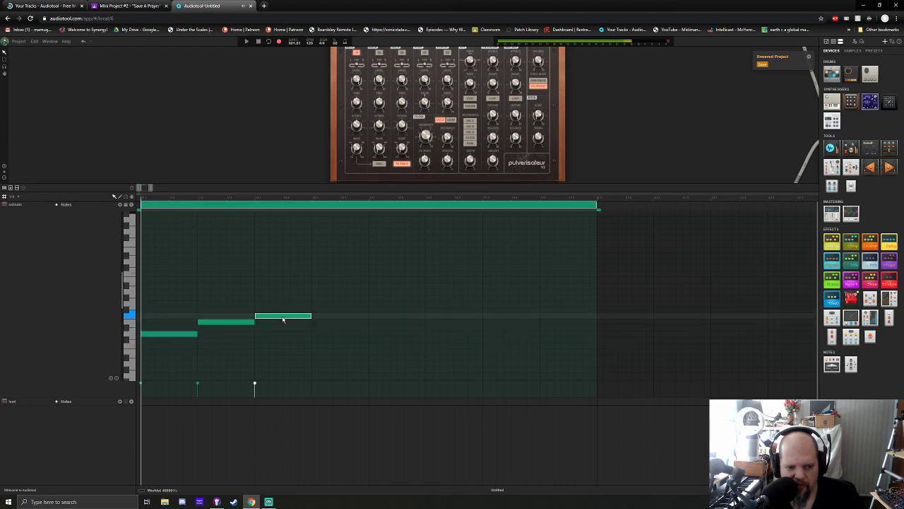
{"action": "left_click", "coordinate": [332, 293]}
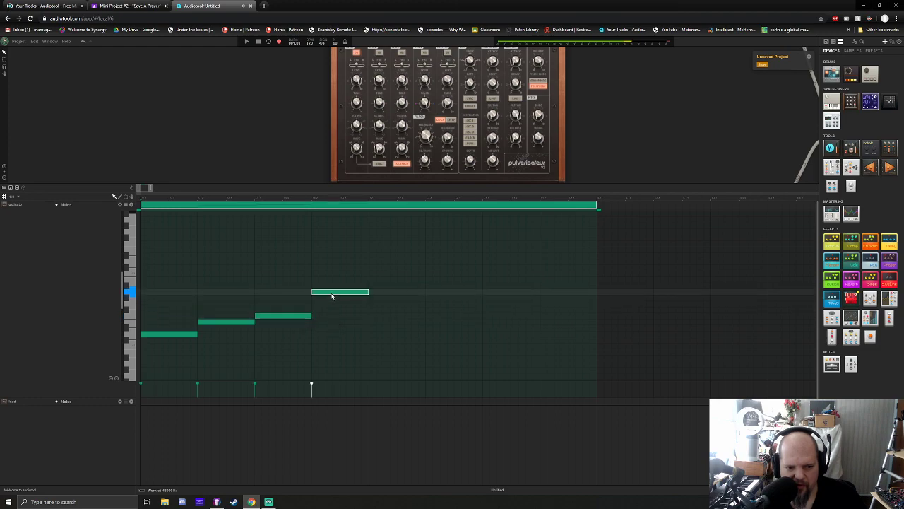
{"action": "left_click", "coordinate": [399, 274]}
{"action": "left_click", "coordinate": [449, 292]}
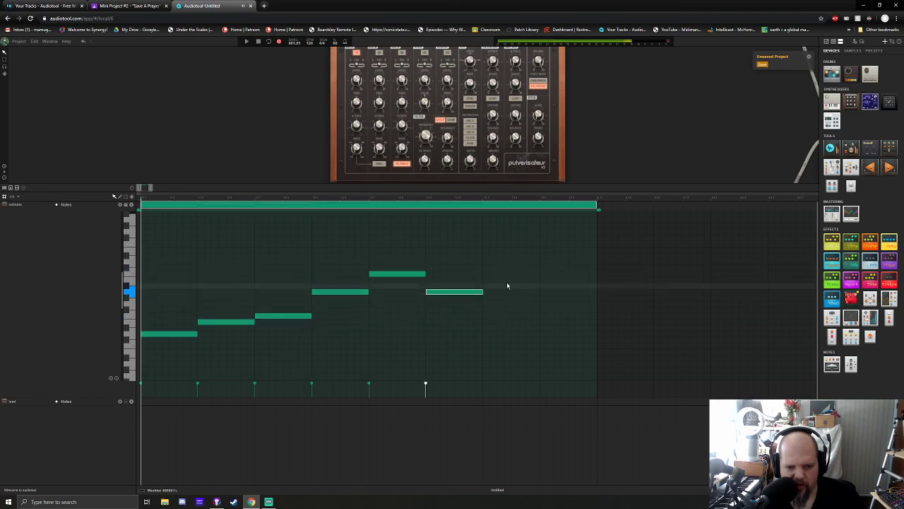
{"action": "left_click", "coordinate": [508, 274]}
{"action": "left_click", "coordinate": [555, 292]}
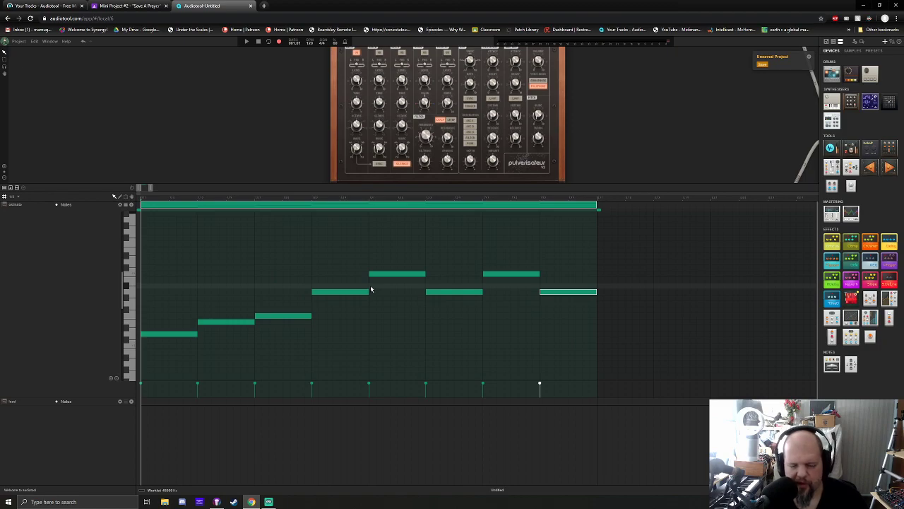
- Loop the one-bar ostinato region, with the ostinato synthesizer shown in an enlarged device area
{"action": "left_click_drag", "start_coordinate": [288, 183], "coordinate": [280, 246]}
{"action": "left_click_drag", "start_coordinate": [627, 142], "coordinate": [619, 181]}
{"action": "scroll", "coordinate": [619, 184], "scroll_direction": "up", "scroll_amount": 3}
{"action": "scroll", "coordinate": [589, 185], "scroll_direction": "down", "scroll_amount": 2}
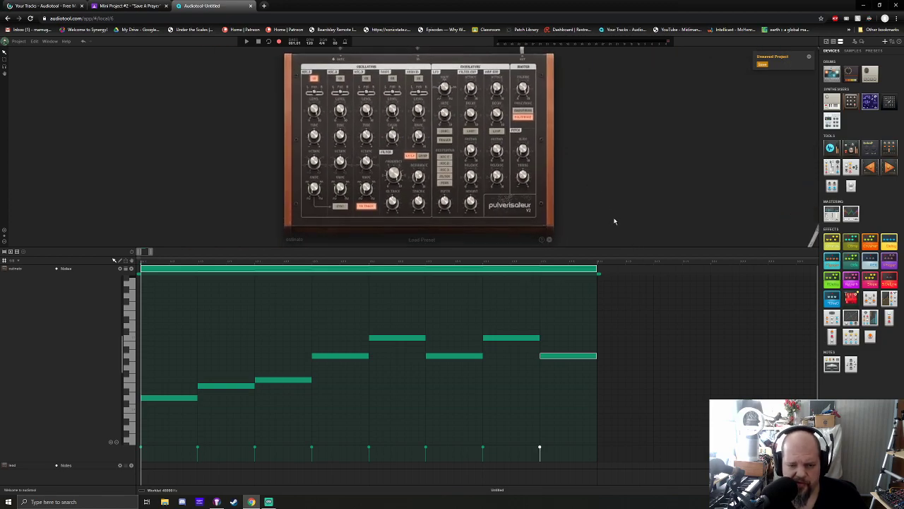
{"action": "left_click_drag", "start_coordinate": [614, 223], "coordinate": [613, 213]}
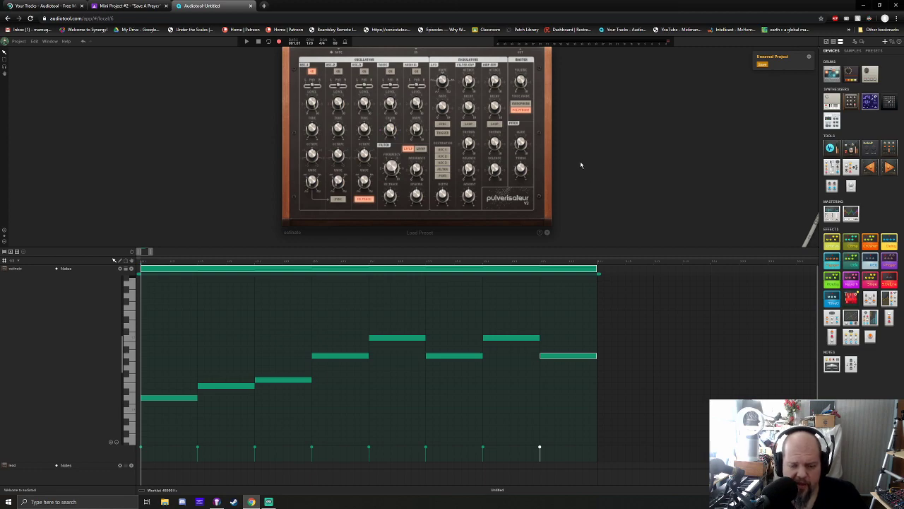
{"action": "right_click", "coordinate": [485, 270]}
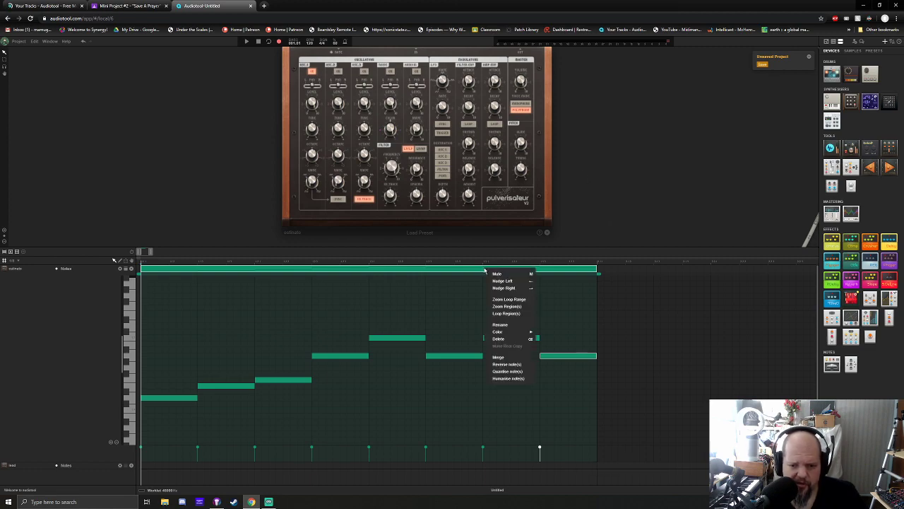
{"action": "left_click", "coordinate": [506, 313]}
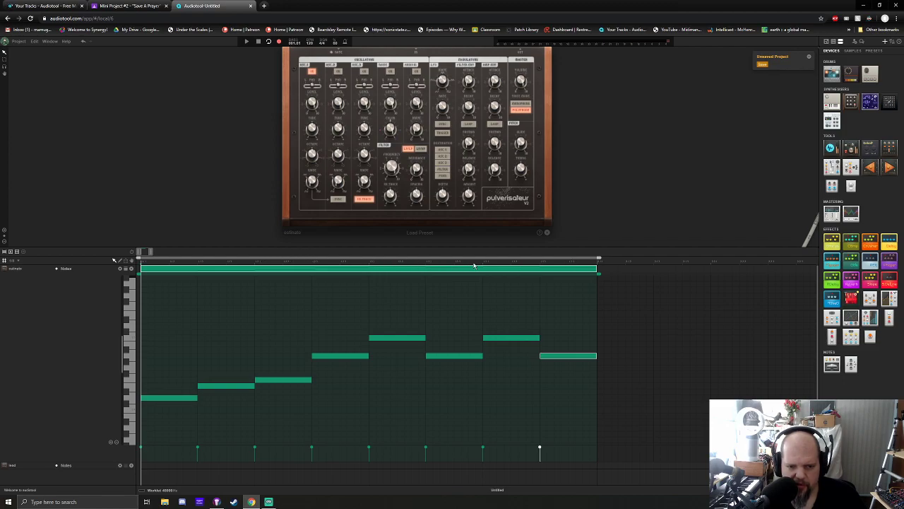
{"action": "mouse_move", "coordinate": [180, 261]}
{"action": "left_mouse_down"}
{"action": "mouse_move", "coordinate": [325, 264]}
{"action": "mouse_move", "coordinate": [180, 262]}
{"action": "left_mouse_up"}
{"action": "left_click_drag", "start_coordinate": [610, 155], "coordinate": [614, 167]}
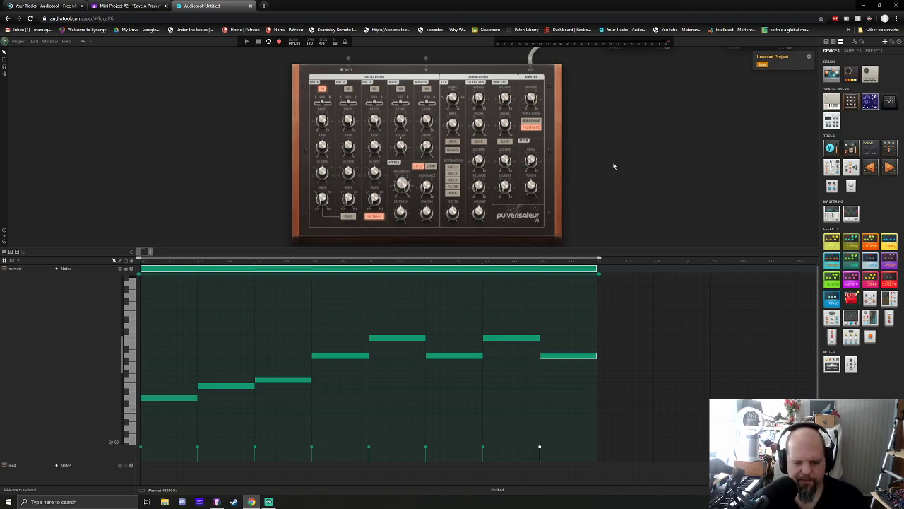
- Play back the looped ostinato and set the project tempo to 110
{"action": "key", "text": "space"}
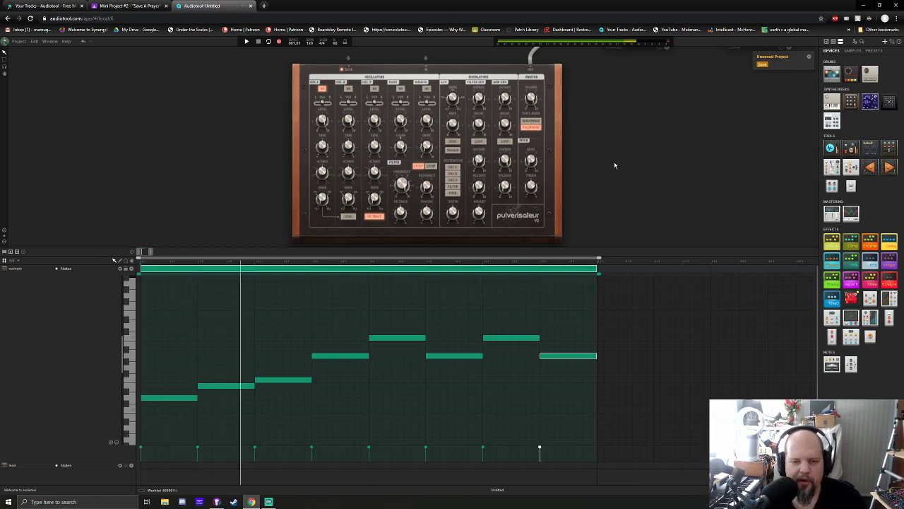
{"action": "key", "text": "space"}
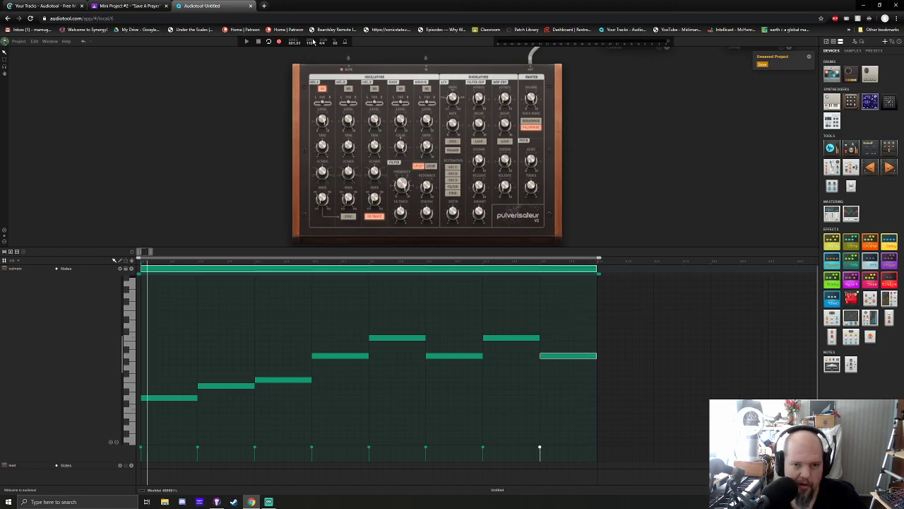
{"action": "key", "text": "space"}
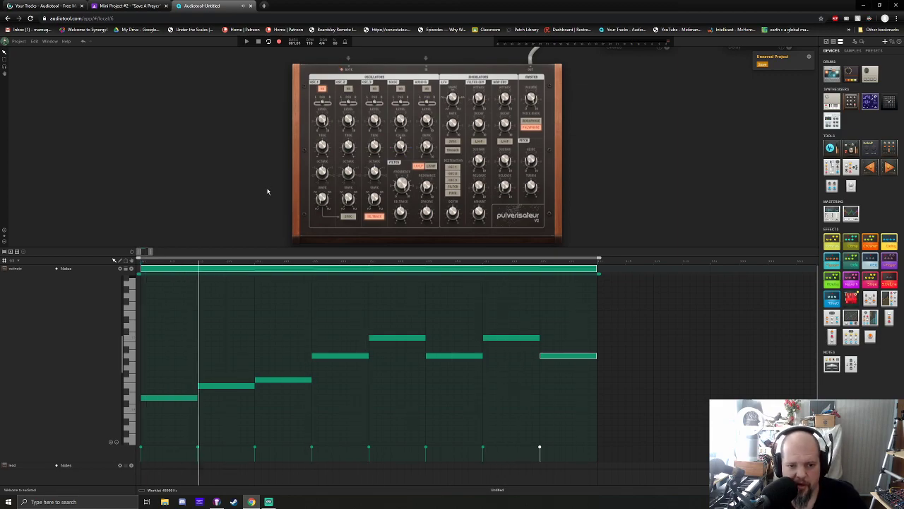
- Adjust oscillator 1's waveform on the ostinato synthesizer while the loop plays
{"action": "left_click_drag", "start_coordinate": [269, 192], "coordinate": [246, 183]}
{"action": "left_click_drag", "start_coordinate": [260, 246], "coordinate": [263, 260]}
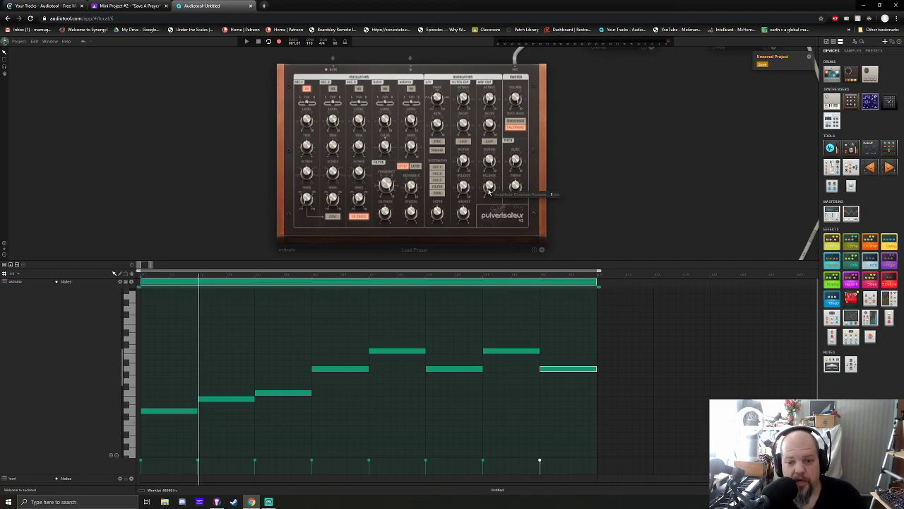
{"action": "scroll", "coordinate": [488, 190], "scroll_direction": "up", "scroll_amount": 3}
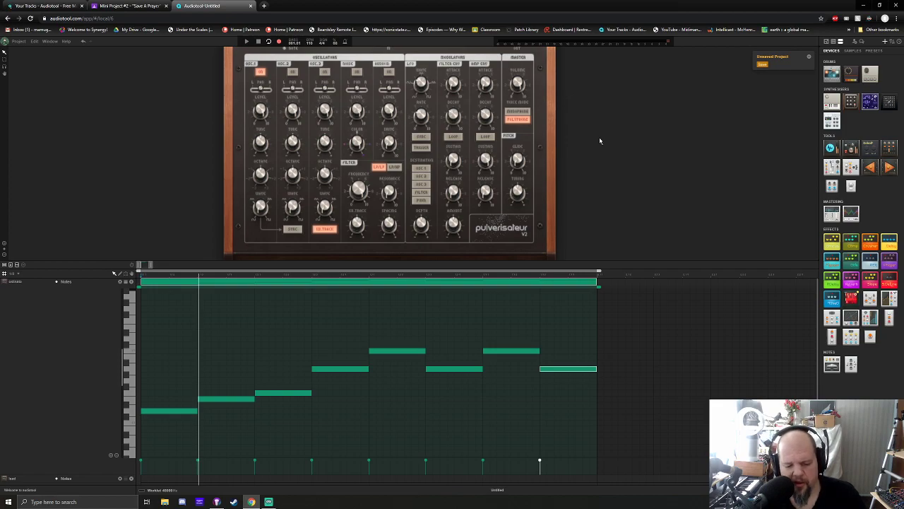
{"action": "scroll", "coordinate": [620, 146], "scroll_direction": "down", "scroll_amount": 2}
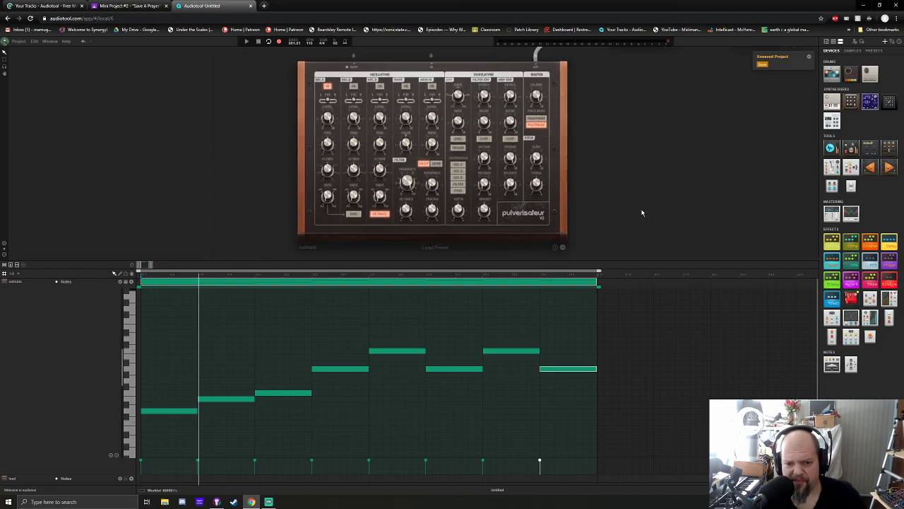
{"action": "scroll", "coordinate": [614, 205], "scroll_direction": "up", "scroll_amount": 1}
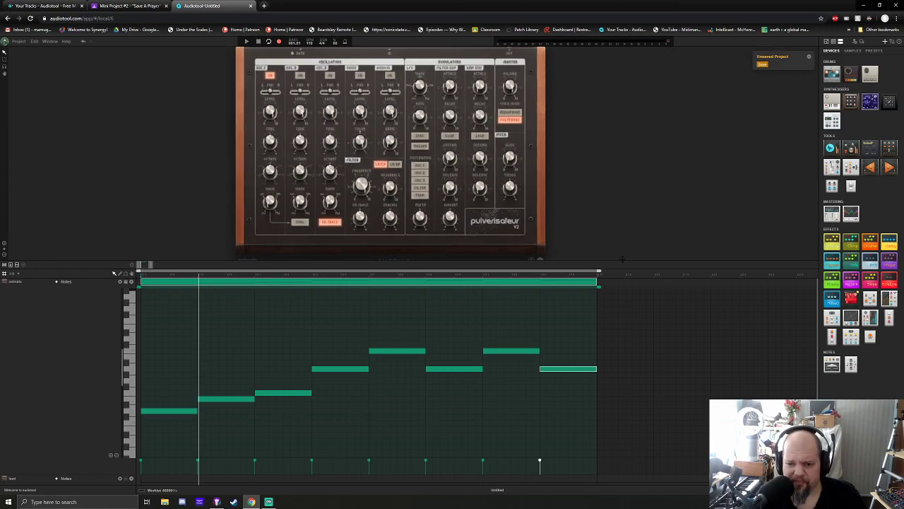
{"action": "left_click_drag", "start_coordinate": [592, 193], "coordinate": [660, 198]}
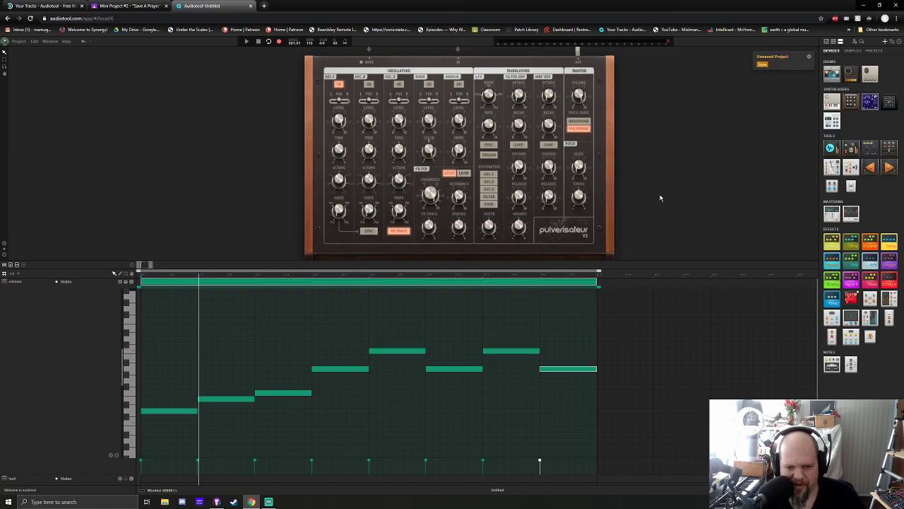
{"action": "scroll", "coordinate": [289, 202], "scroll_direction": "up", "scroll_amount": 3}
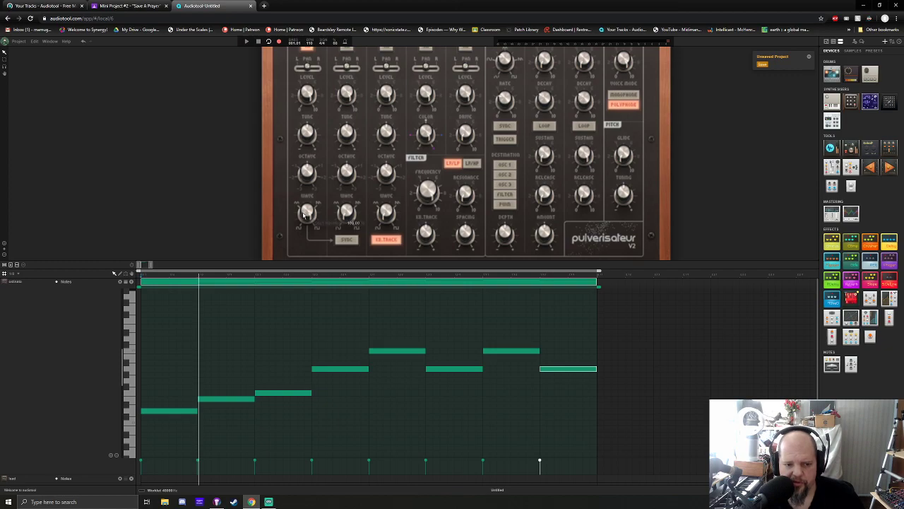
{"action": "key", "text": "space"}
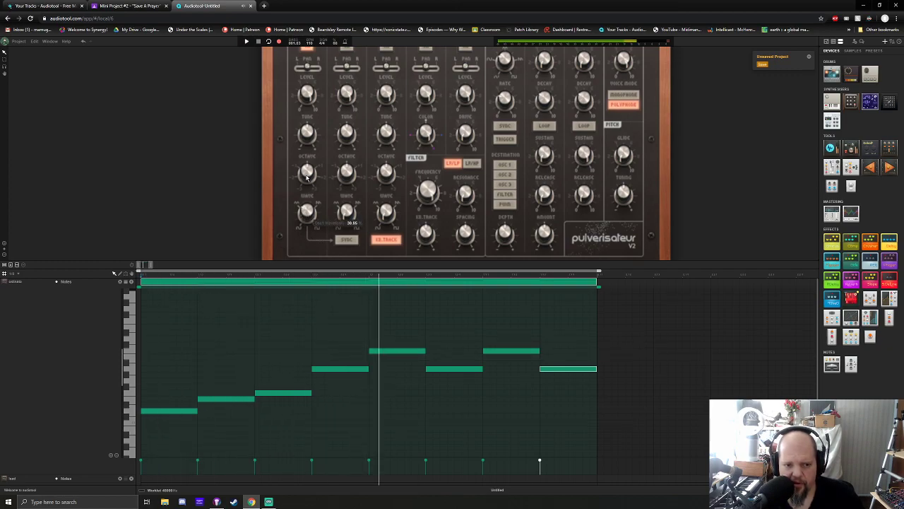
{"action": "left_click_drag", "start_coordinate": [308, 222], "coordinate": [308, 204]}
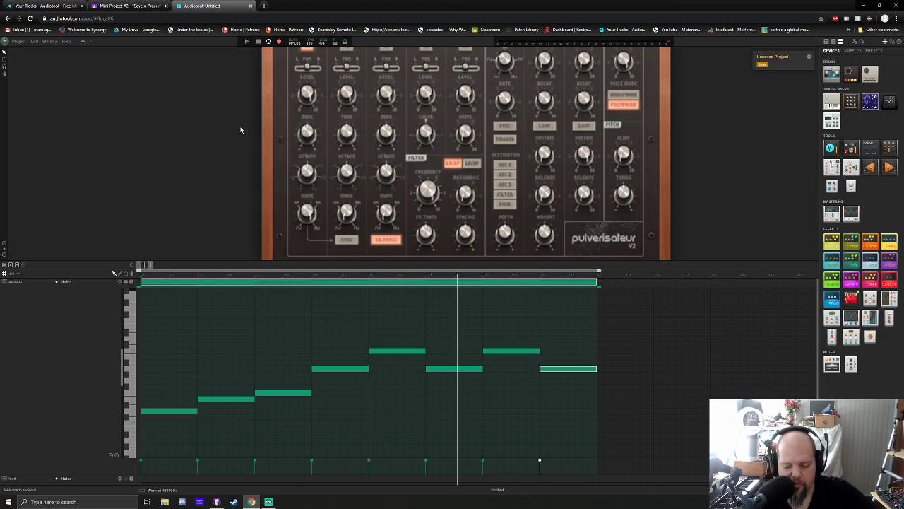
- Switch on oscillator 2 with its octave at -1 and lower its level to about -7 dB while the loop plays
{"action": "left_click_drag", "start_coordinate": [228, 105], "coordinate": [227, 124]}
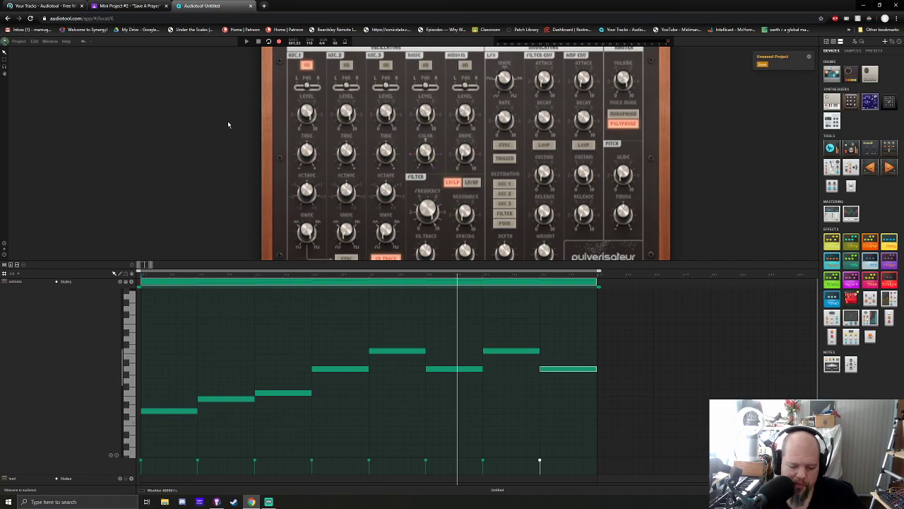
{"action": "left_click", "coordinate": [346, 66]}
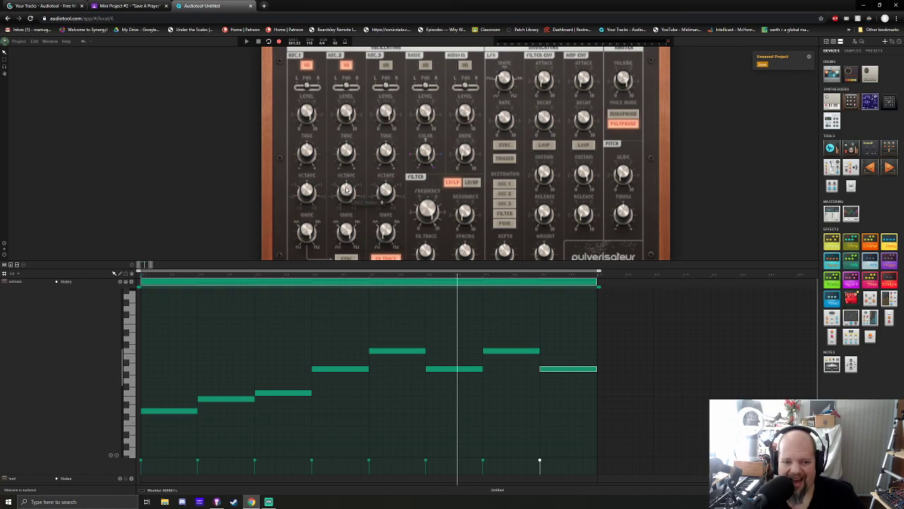
{"action": "key", "text": "space"}
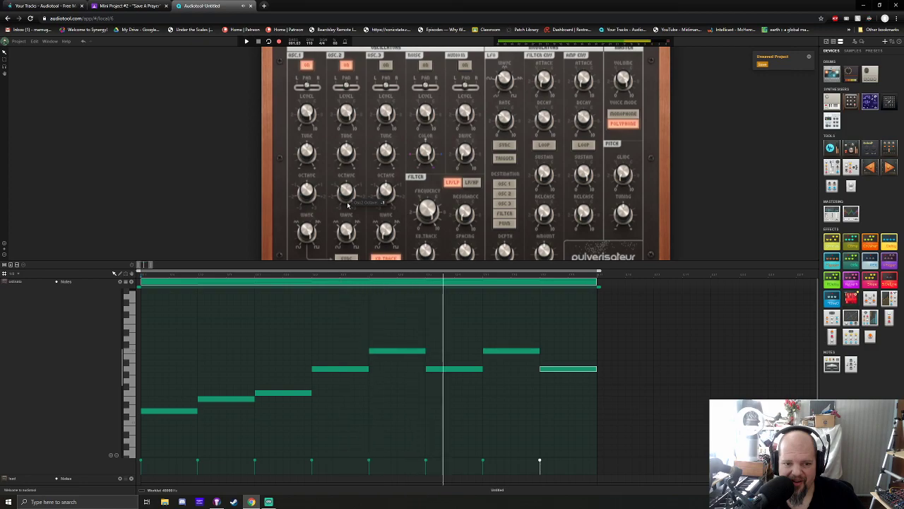
{"action": "key", "text": "space"}
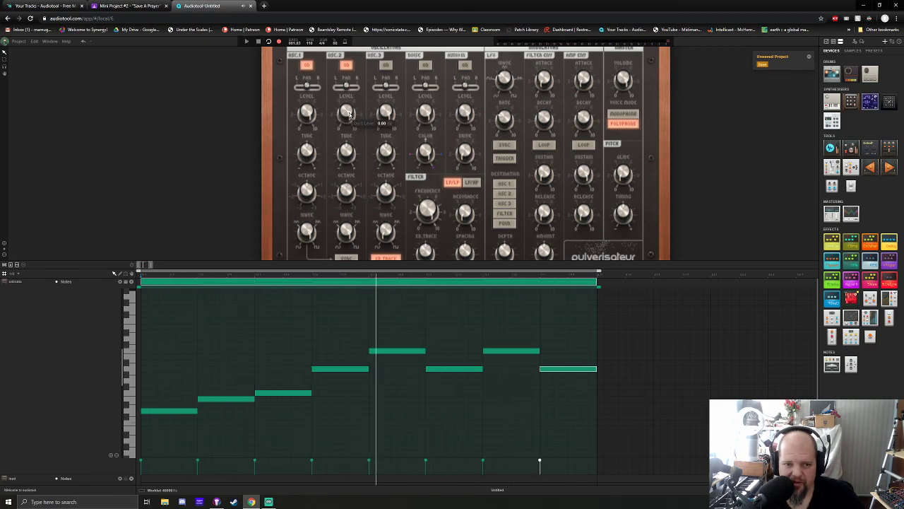
{"action": "key", "text": "space"}
{"action": "left_click_drag", "start_coordinate": [348, 115], "coordinate": [348, 143]}
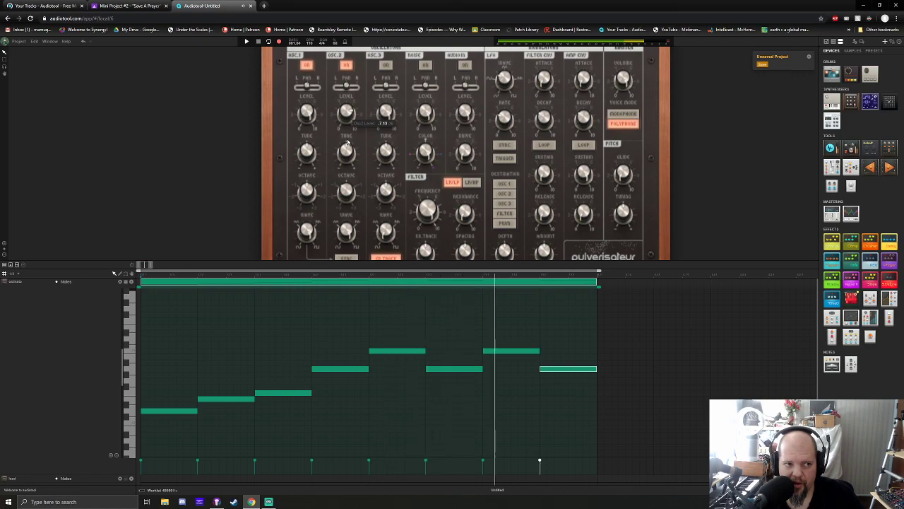
{"action": "left_click", "coordinate": [44, 5]}
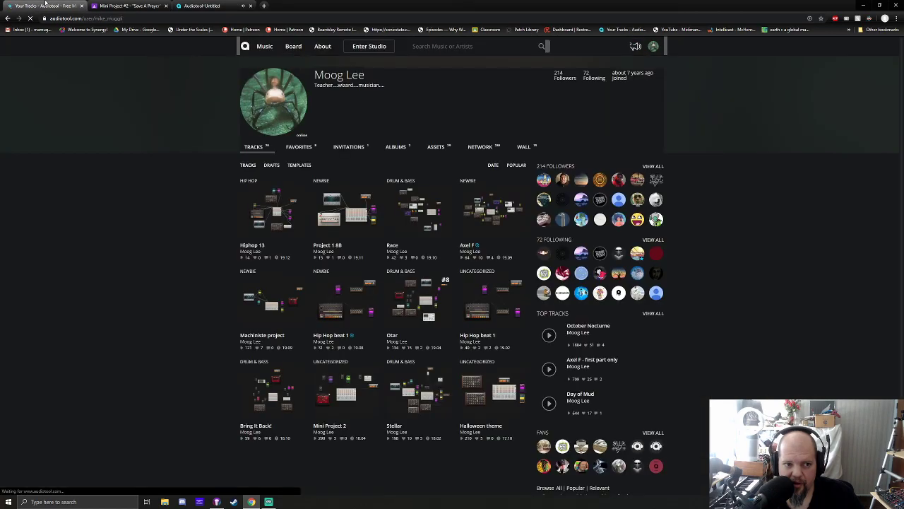
{"action": "left_click", "coordinate": [201, 6]}
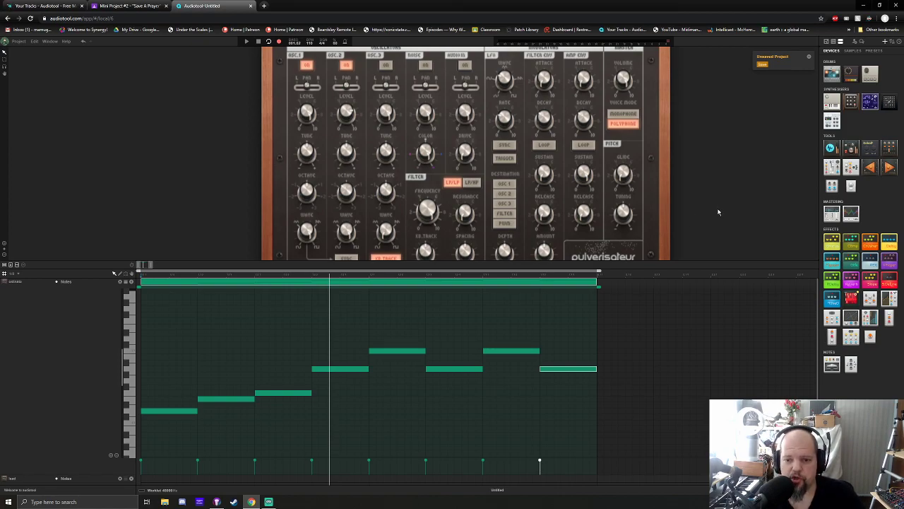
- Adjust the amp envelope's sustain on the ostinato synthesizer while listening to the loop
{"action": "left_click_drag", "start_coordinate": [727, 159], "coordinate": [632, 178]}
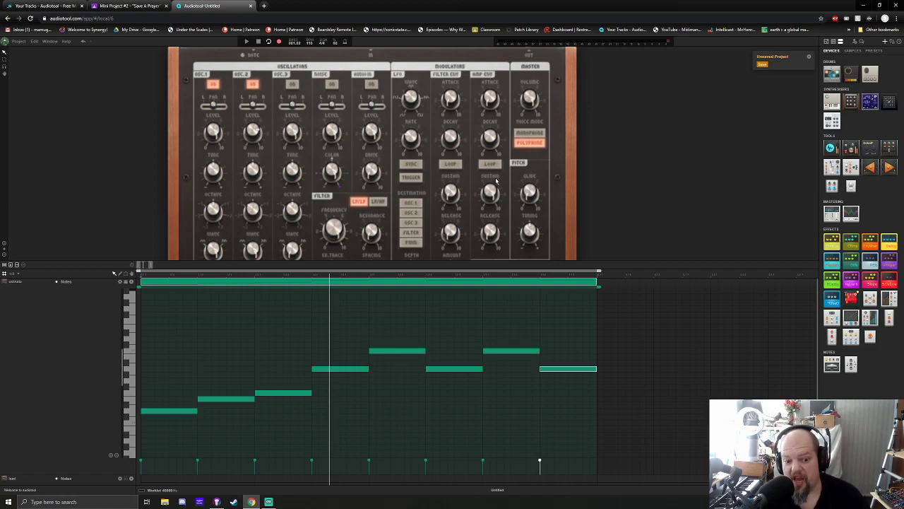
{"action": "mouse_move", "coordinate": [492, 196]}
{"action": "left_click_drag", "start_coordinate": [493, 196], "coordinate": [491, 193]}
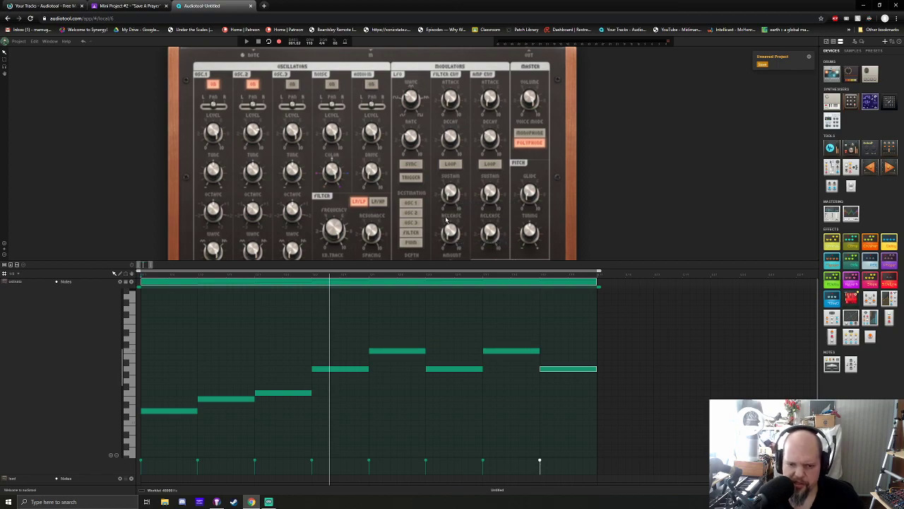
{"action": "scroll", "coordinate": [618, 198], "scroll_direction": "down", "scroll_amount": 1}
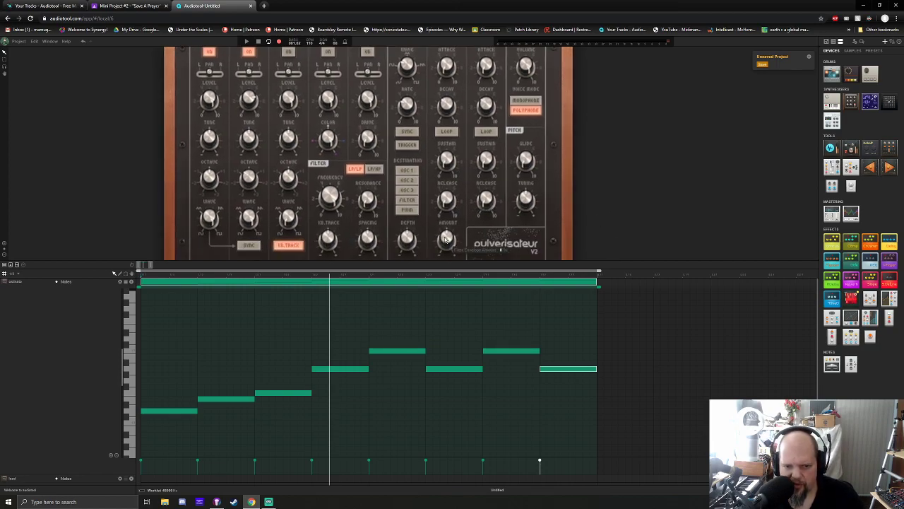
{"action": "scroll", "coordinate": [614, 171], "scroll_direction": "up", "scroll_amount": 1}
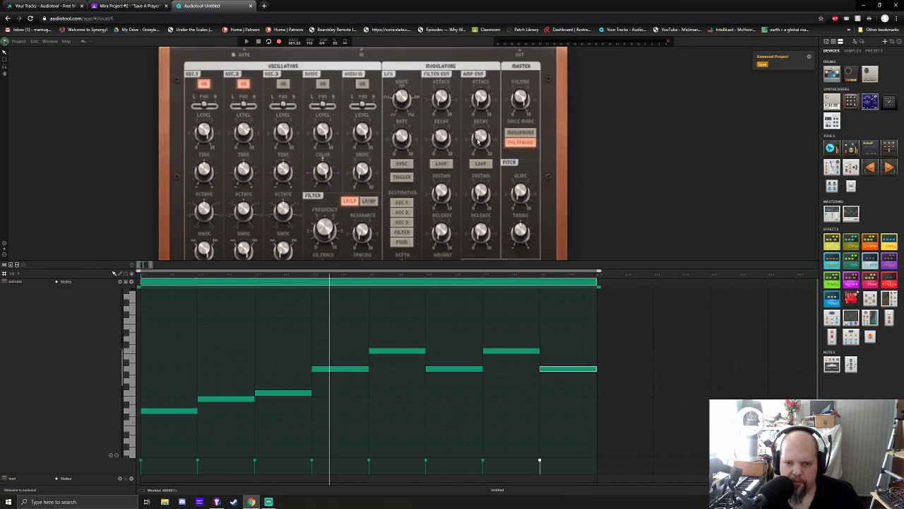
{"action": "key", "text": "space"}
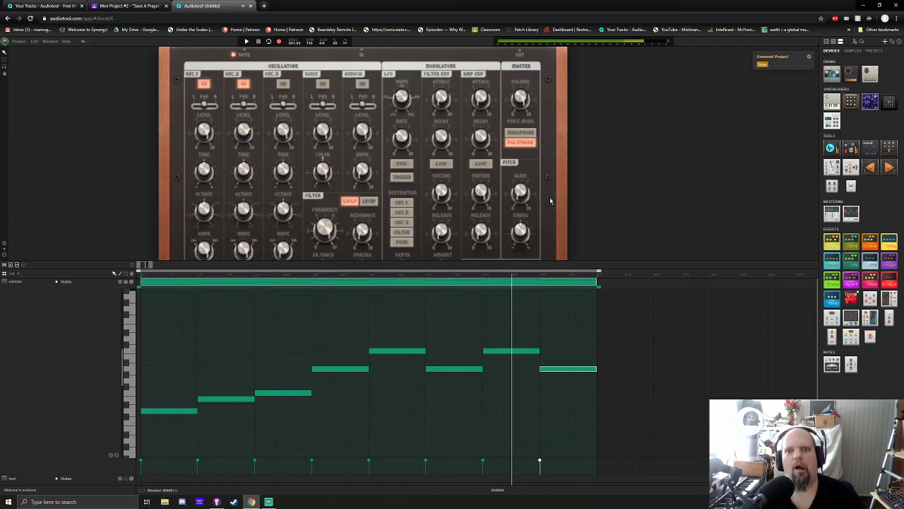
{"action": "left_click_drag", "start_coordinate": [480, 192], "coordinate": [479, 217]}
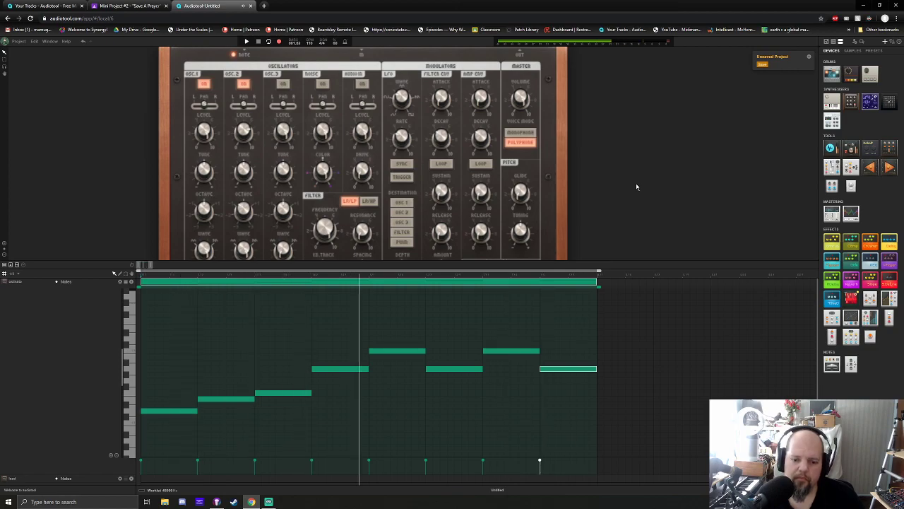
{"action": "key", "text": "space"}
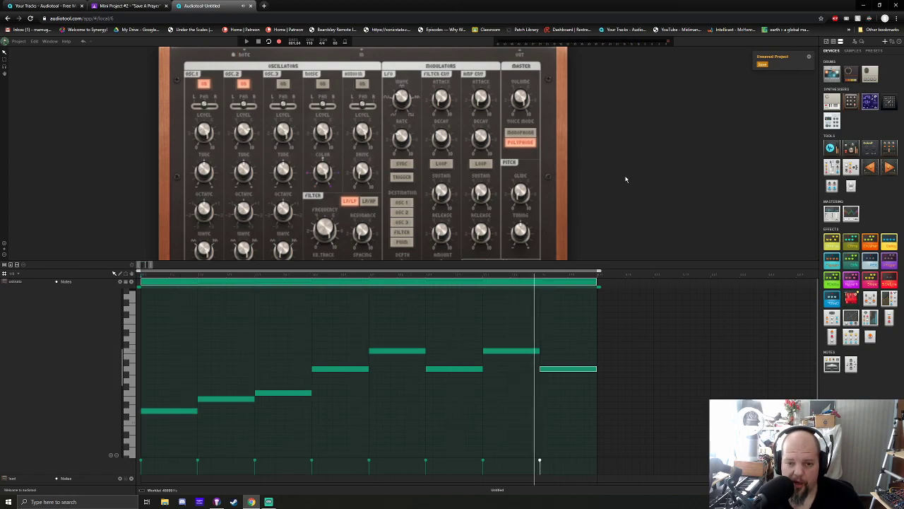
- Examine the ostinato synthesizer's oscillator, envelope and voice mode settings and bring the Chorus and Delay pedals into view
{"action": "scroll", "coordinate": [625, 178], "scroll_direction": "down", "scroll_amount": 2}
{"action": "scroll", "coordinate": [622, 196], "scroll_direction": "down", "scroll_amount": 1}
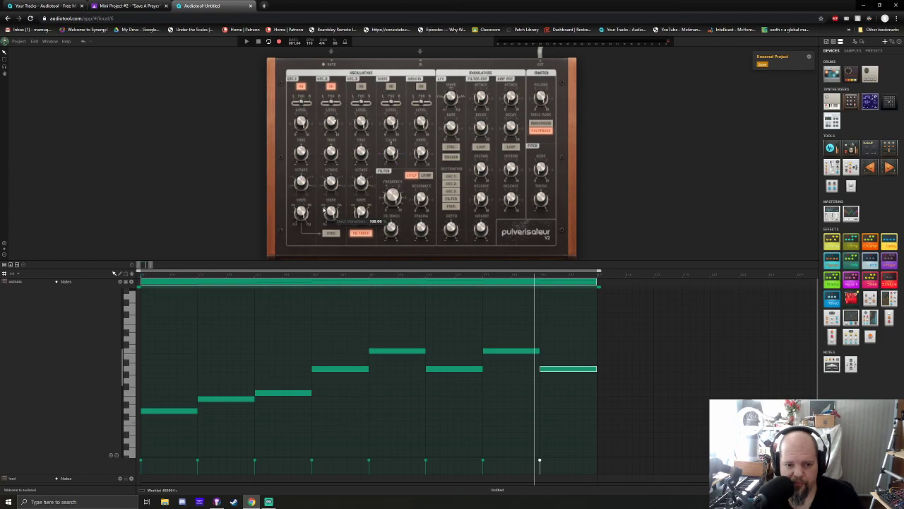
{"action": "scroll", "coordinate": [331, 185], "scroll_direction": "up", "scroll_amount": 2}
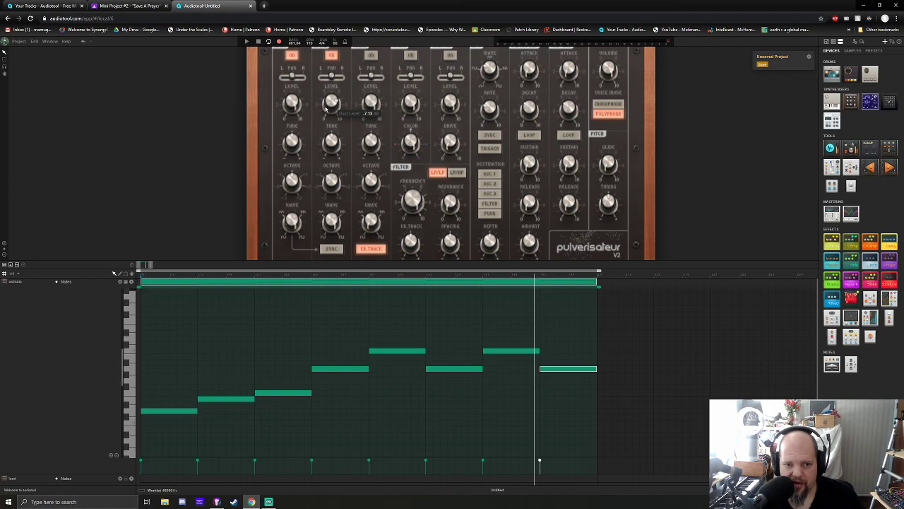
{"action": "scroll", "coordinate": [656, 179], "scroll_direction": "right", "scroll_amount": 3}
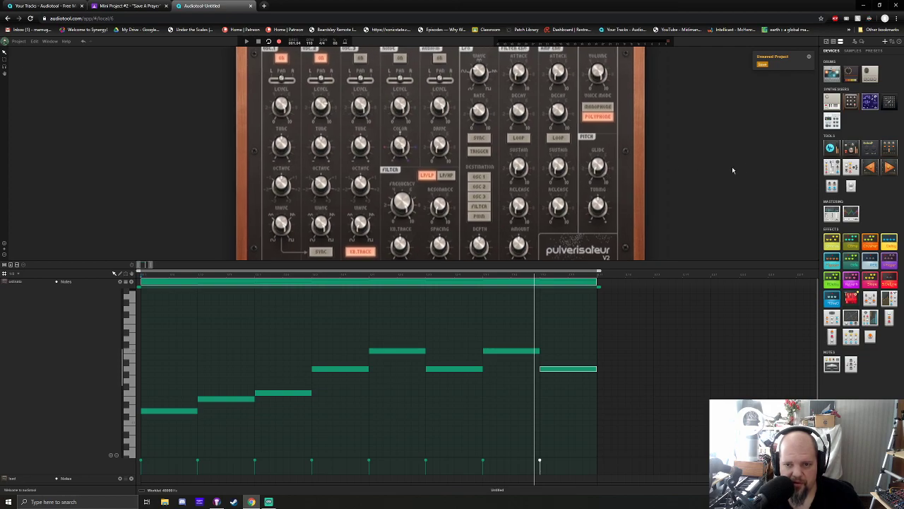
{"action": "mouse_move", "coordinate": [484, 184]}
{"action": "mouse_move", "coordinate": [485, 125]}
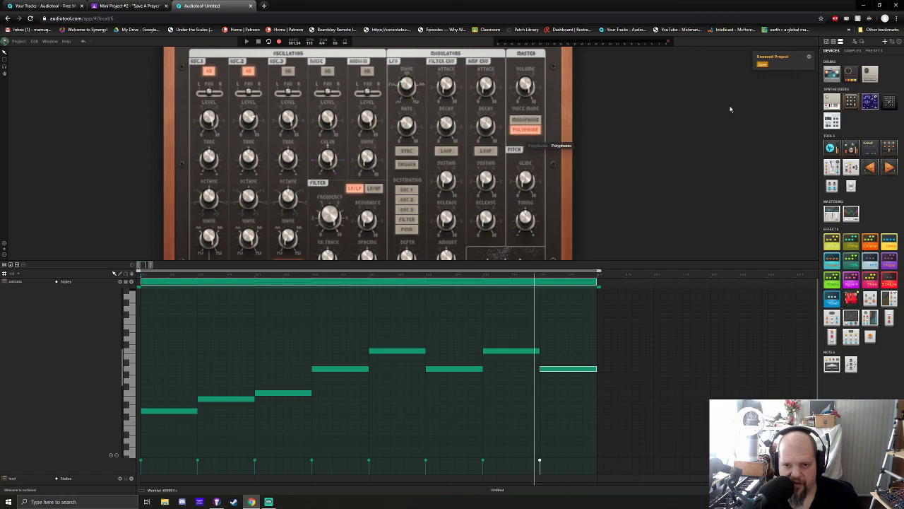
{"action": "scroll", "coordinate": [650, 137], "scroll_direction": "right", "scroll_amount": 3}
{"action": "scroll", "coordinate": [635, 144], "scroll_direction": "up", "scroll_amount": 3}
{"action": "left_click_drag", "start_coordinate": [596, 167], "coordinate": [522, 216]}
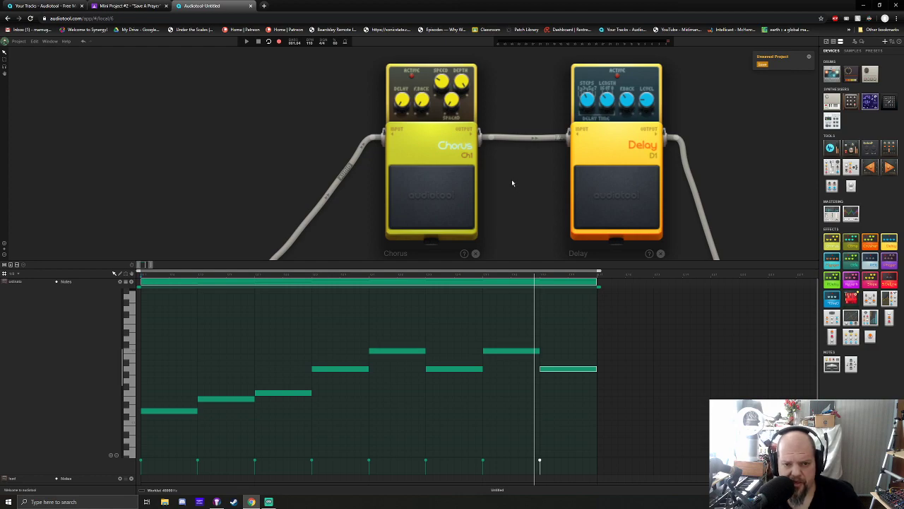
- Activate the Chorus pedal and raise its spread while the loop plays, stopping playback when done
{"action": "scroll", "coordinate": [475, 93], "scroll_direction": "down", "scroll_amount": 2}
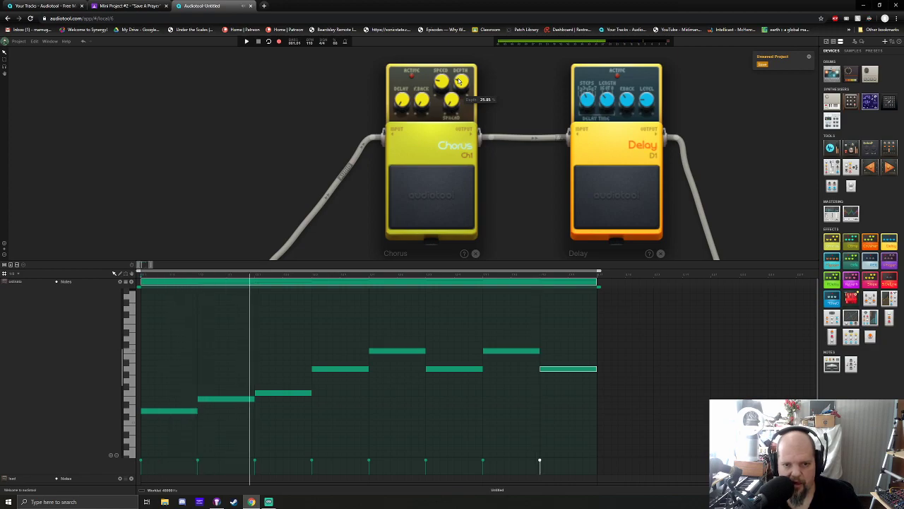
{"action": "left_click", "coordinate": [439, 187]}
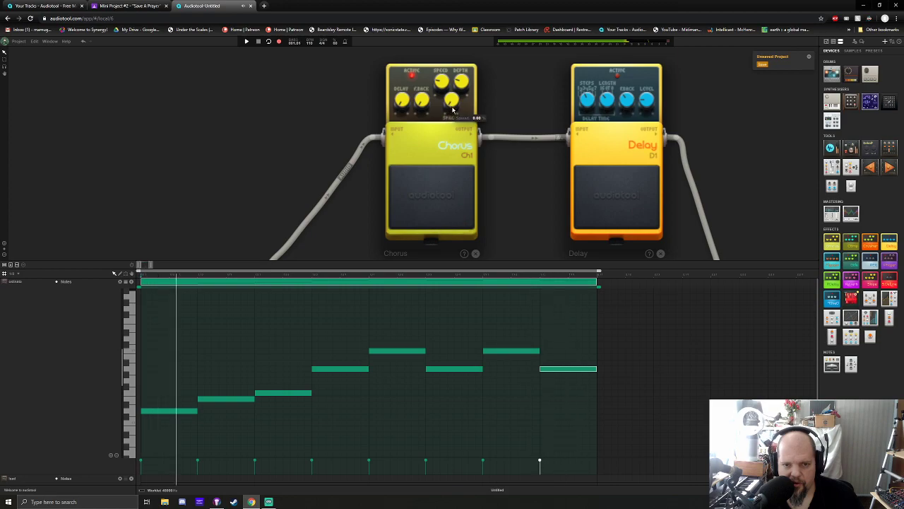
{"action": "mouse_move", "coordinate": [450, 100]}
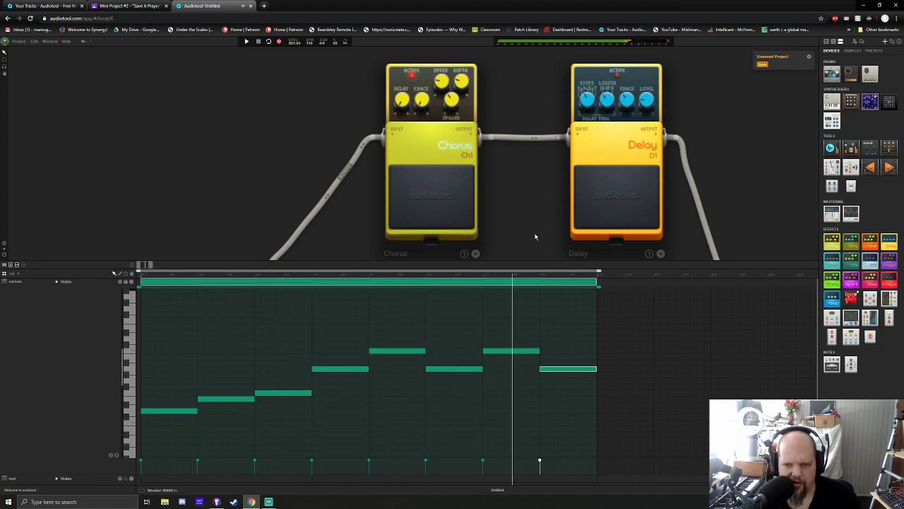
{"action": "key", "text": "space"}
- Activate the Delay pedal on the ostinato synthesizer's chain and play the loop to hear it
{"action": "left_click_drag", "start_coordinate": [529, 210], "coordinate": [381, 215]}
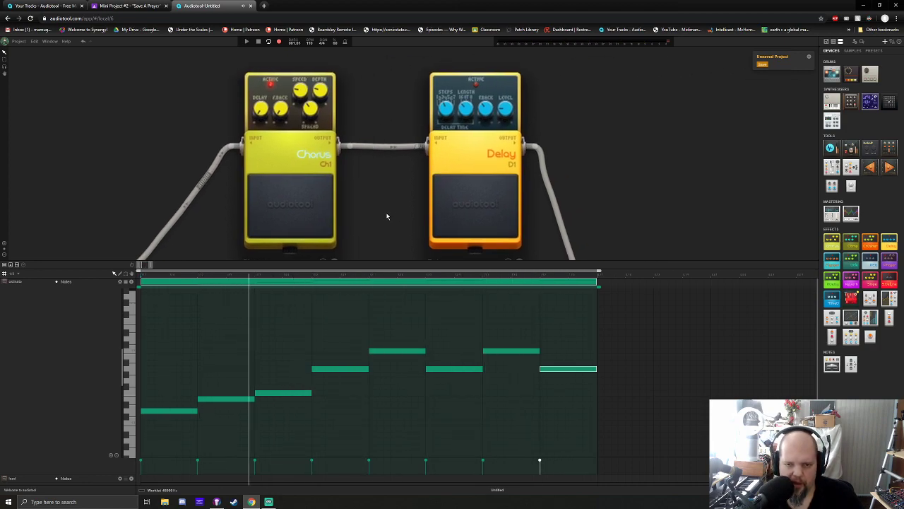
{"action": "mouse_move", "coordinate": [507, 115]}
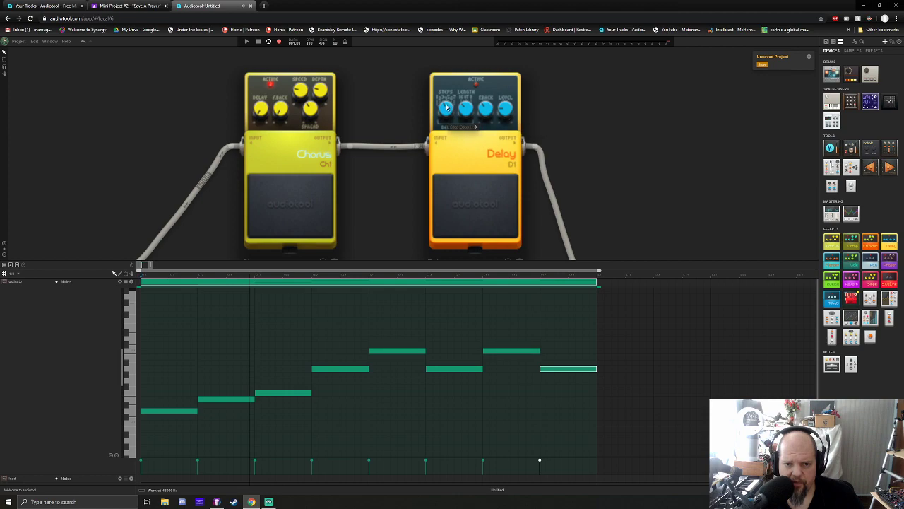
{"action": "left_click", "coordinate": [476, 208]}
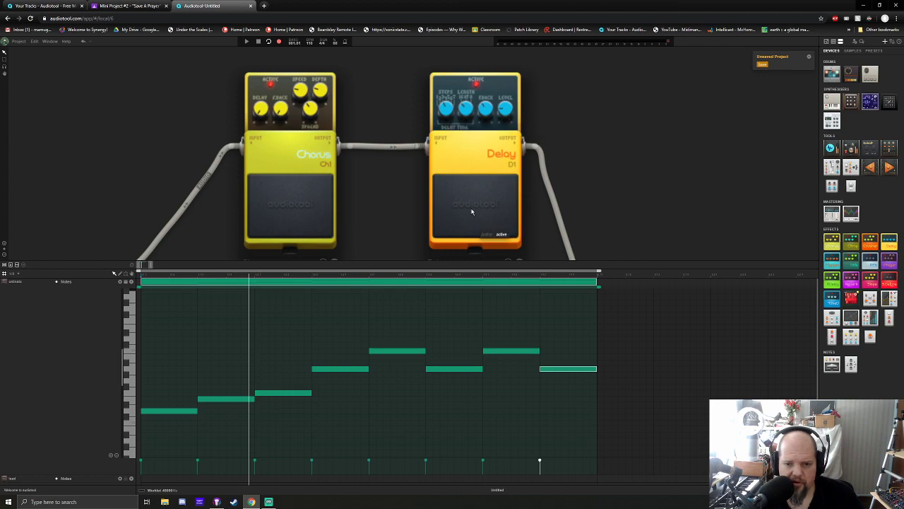
{"action": "key", "text": "space"}
{"action": "left_click_drag", "start_coordinate": [388, 240], "coordinate": [412, 230]}
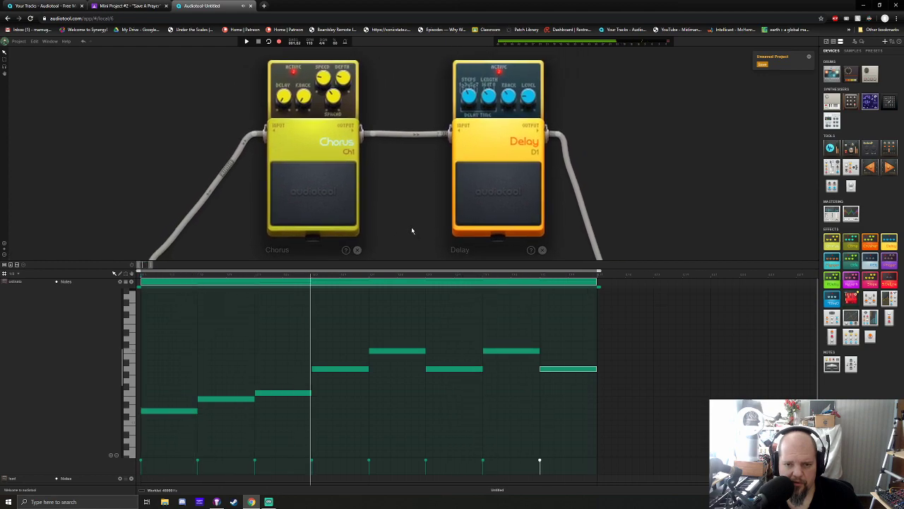
- Close the ostinato's note editor and extend both the song's loop range and the ostinato region to four bars
{"action": "scroll", "coordinate": [412, 230], "scroll_direction": "down", "scroll_amount": 3}
{"action": "scroll", "coordinate": [413, 229], "scroll_direction": "down", "scroll_amount": 2}
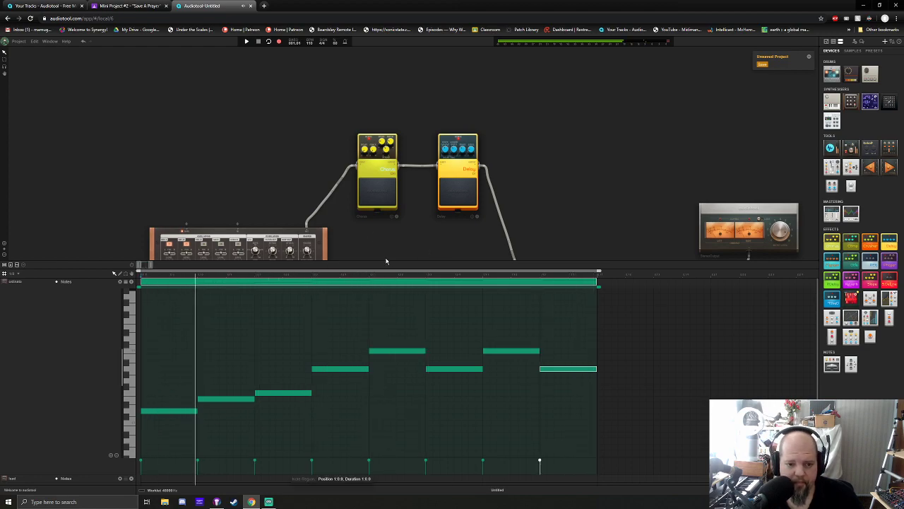
{"action": "scroll", "coordinate": [424, 157], "scroll_direction": "down", "scroll_amount": 3}
{"action": "left_click_drag", "start_coordinate": [438, 175], "coordinate": [393, 174]}
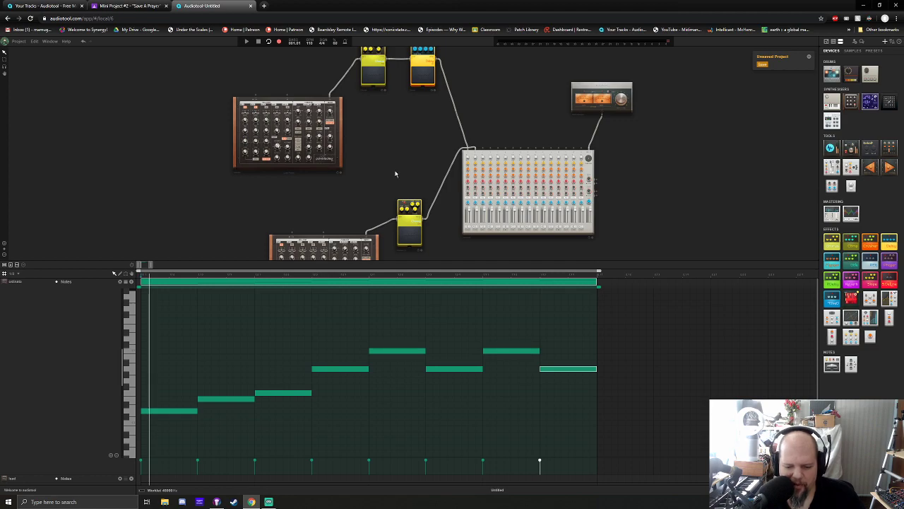
{"action": "double_click", "coordinate": [333, 284]}
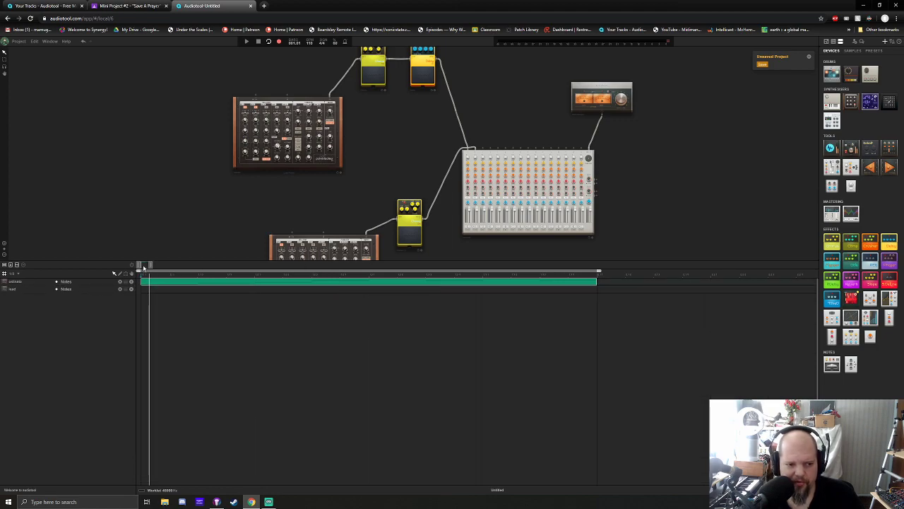
{"action": "scroll", "coordinate": [144, 268], "scroll_direction": "down", "scroll_amount": 7}
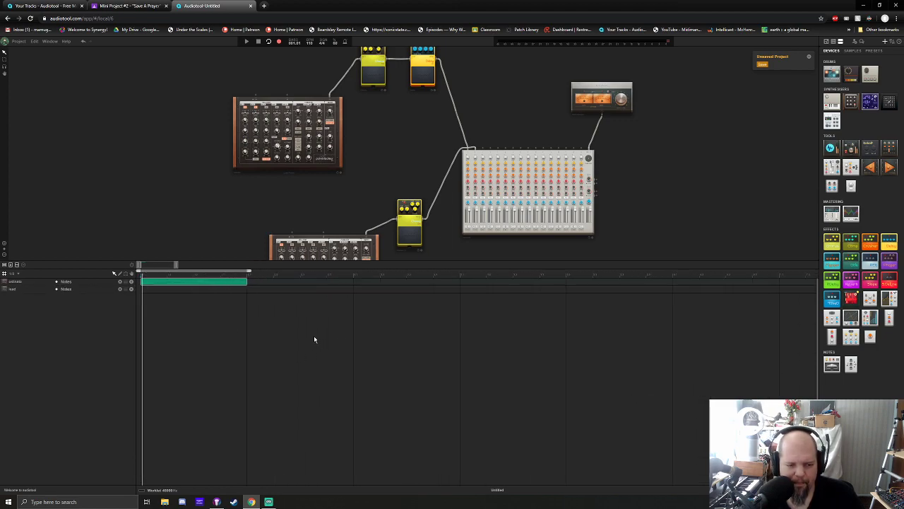
{"action": "left_click_drag", "start_coordinate": [248, 271], "coordinate": [574, 283]}
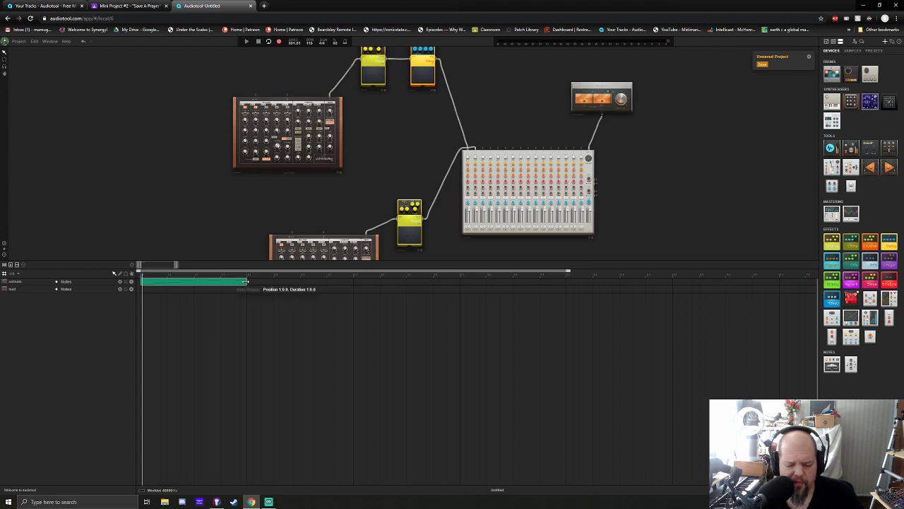
{"action": "left_click_drag", "start_coordinate": [246, 282], "coordinate": [566, 282]}
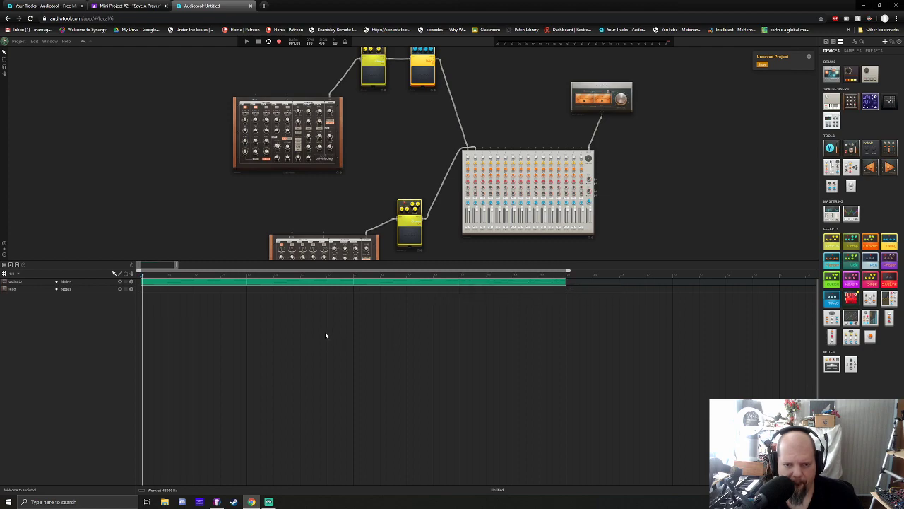
- Draw a one-bar note region at bar 1 of the lead track and set its color to Blueberry Muffin
{"action": "scroll", "coordinate": [482, 238], "scroll_direction": "up", "scroll_amount": 3}
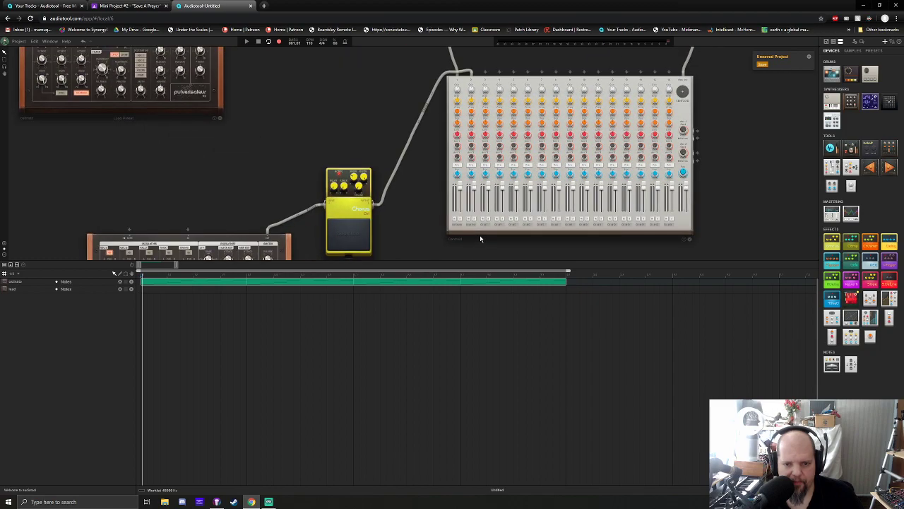
{"action": "left_click_drag", "start_coordinate": [429, 247], "coordinate": [430, 195]}
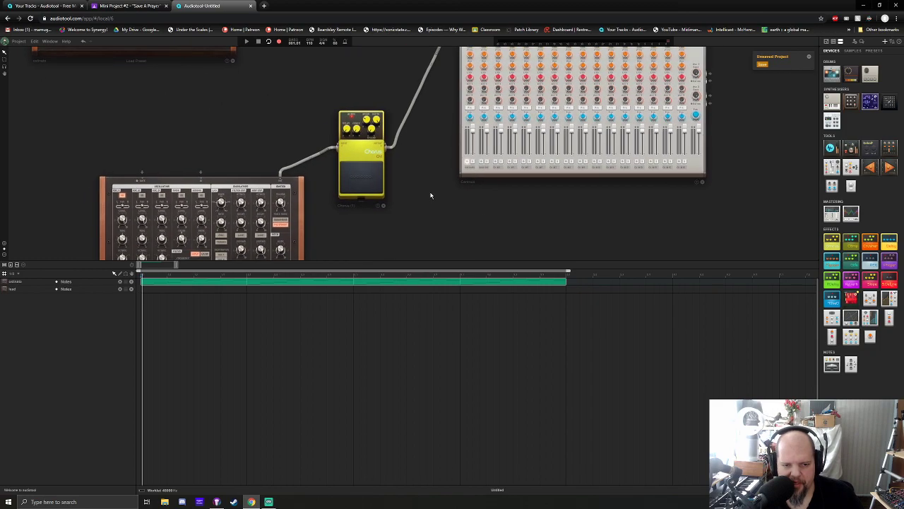
{"action": "scroll", "coordinate": [435, 198], "scroll_direction": "down", "scroll_amount": 3}
{"action": "left_click_drag", "start_coordinate": [460, 226], "coordinate": [495, 214]}
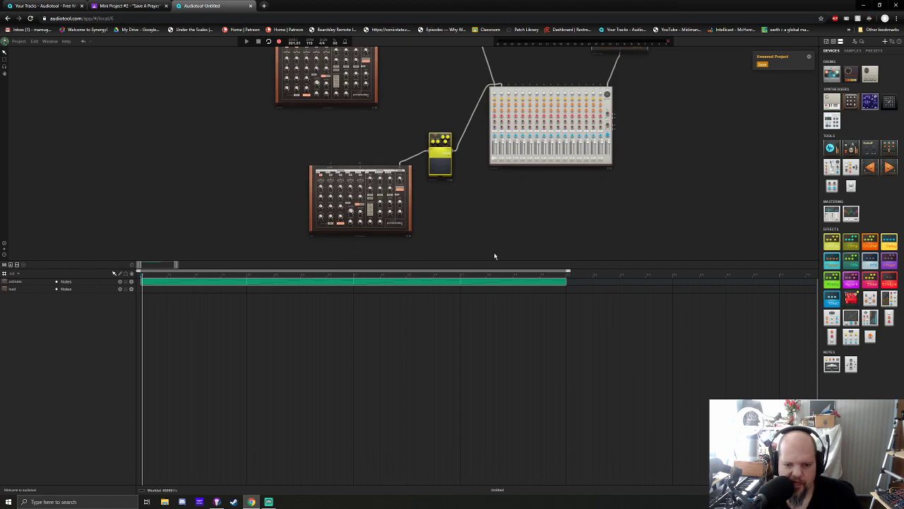
{"action": "left_click_drag", "start_coordinate": [495, 260], "coordinate": [488, 278]}
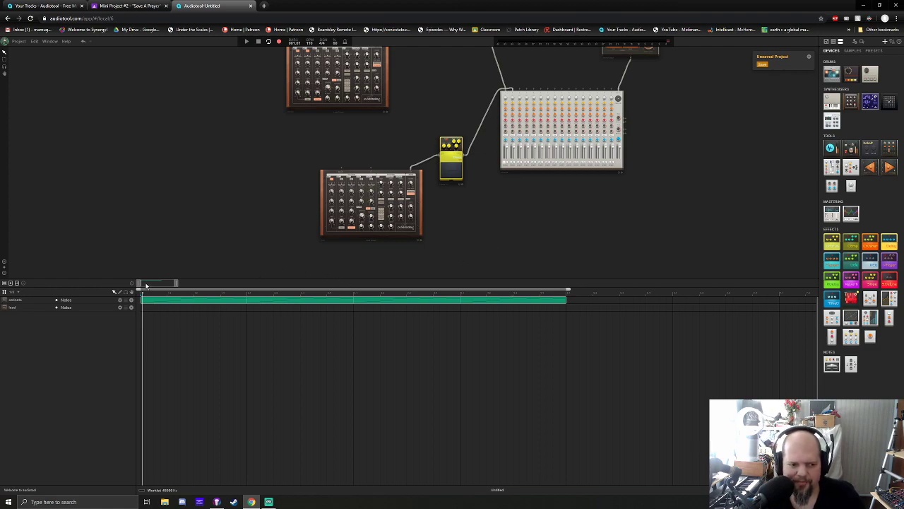
{"action": "scroll", "coordinate": [146, 285], "scroll_direction": "up", "scroll_amount": 3}
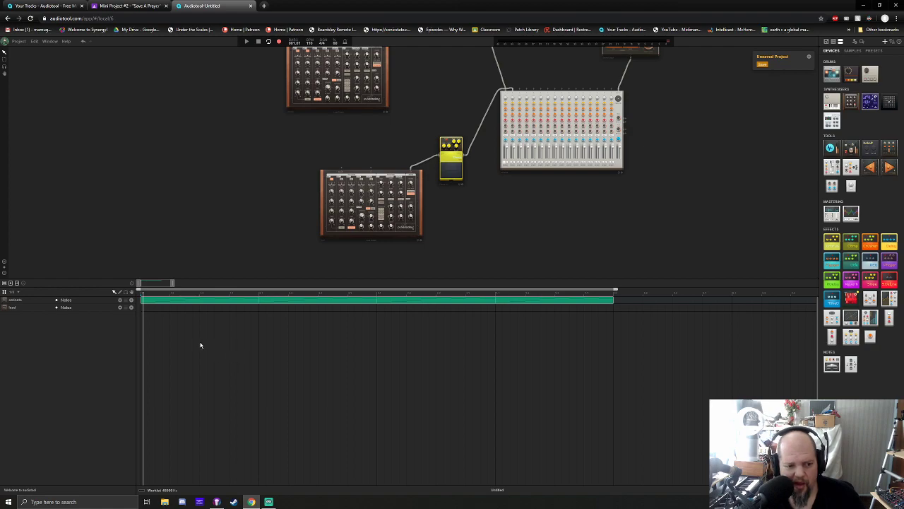
{"action": "left_click_drag", "start_coordinate": [146, 311], "coordinate": [259, 312]}
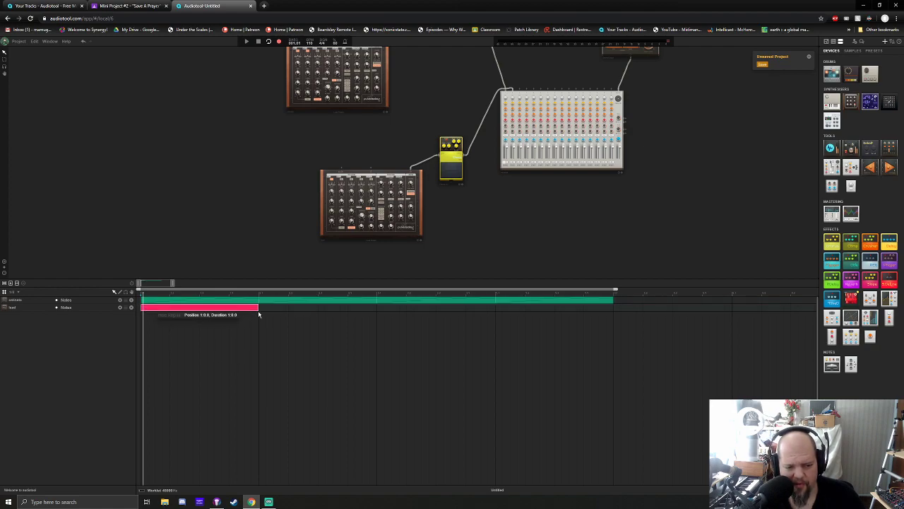
{"action": "right_click", "coordinate": [202, 312]}
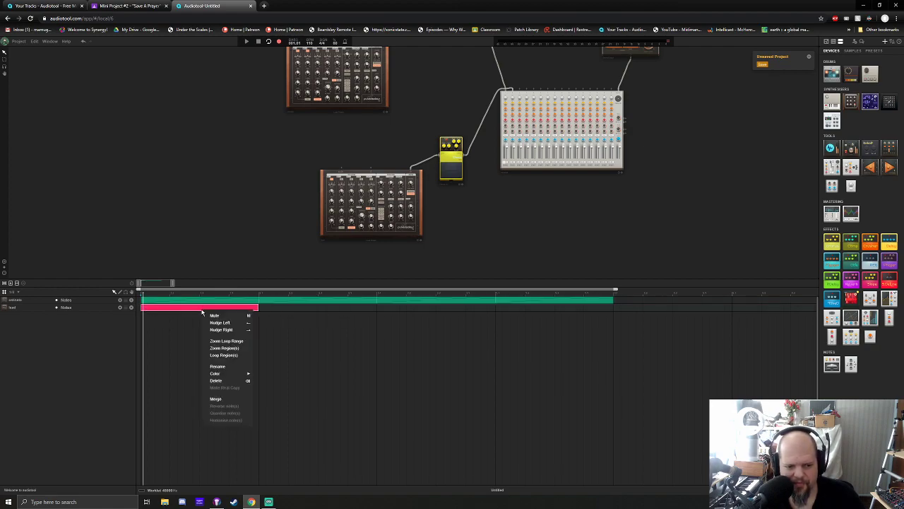
{"action": "mouse_move", "coordinate": [227, 374]}
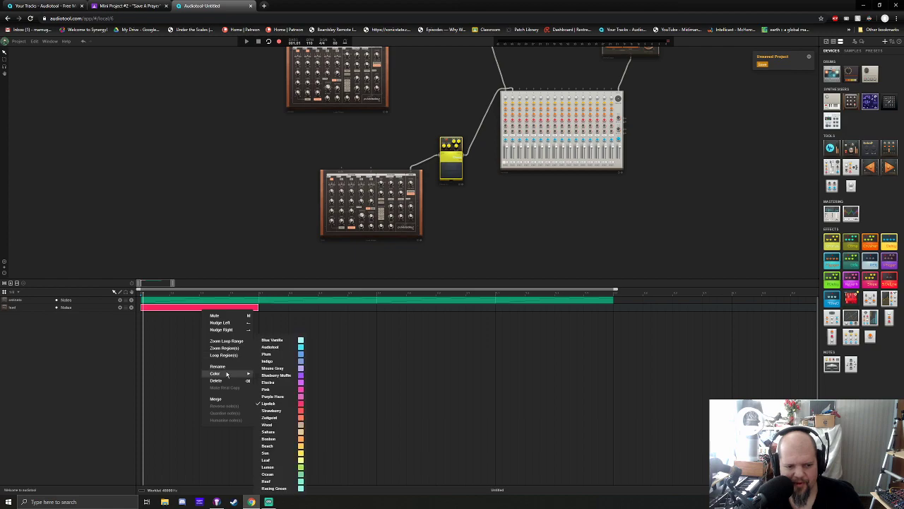
{"action": "left_click", "coordinate": [276, 375]}
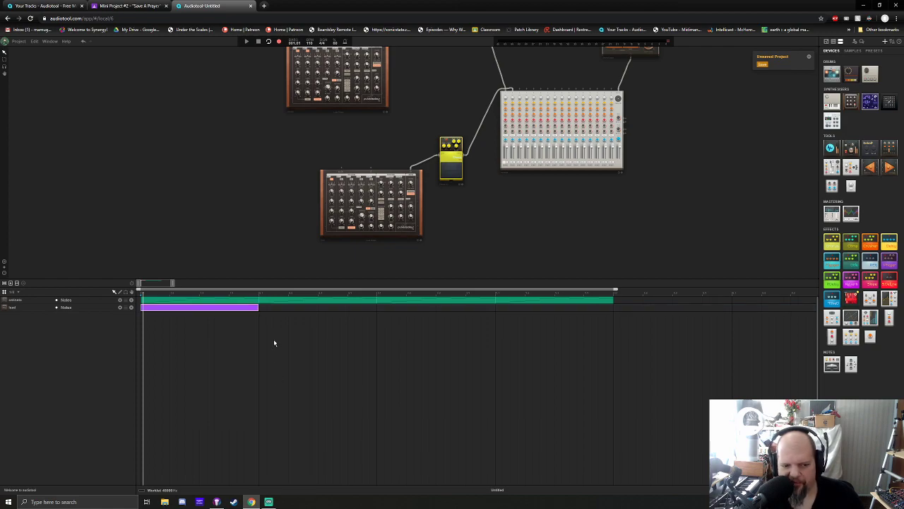
- Extend the lead track's region to a duration of four bars and open its note editor
{"action": "left_click_drag", "start_coordinate": [257, 307], "coordinate": [613, 309]}
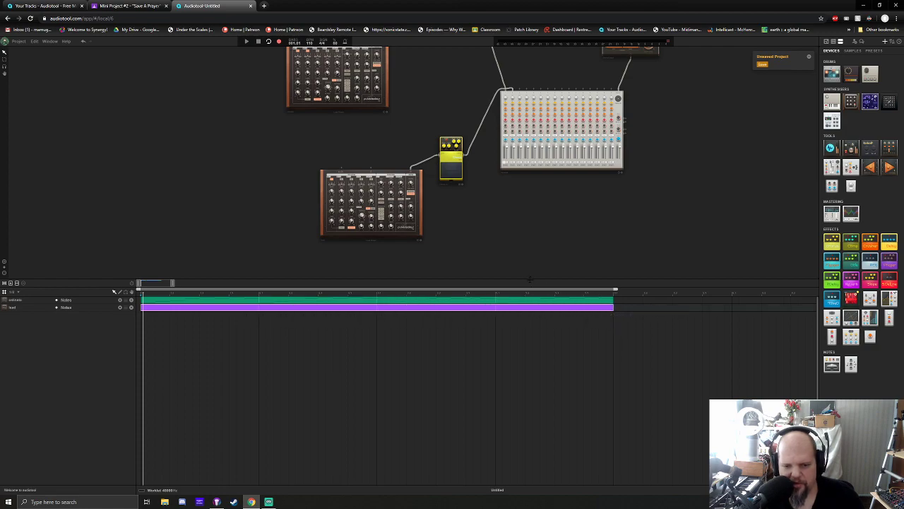
{"action": "left_click_drag", "start_coordinate": [532, 282], "coordinate": [533, 247]}
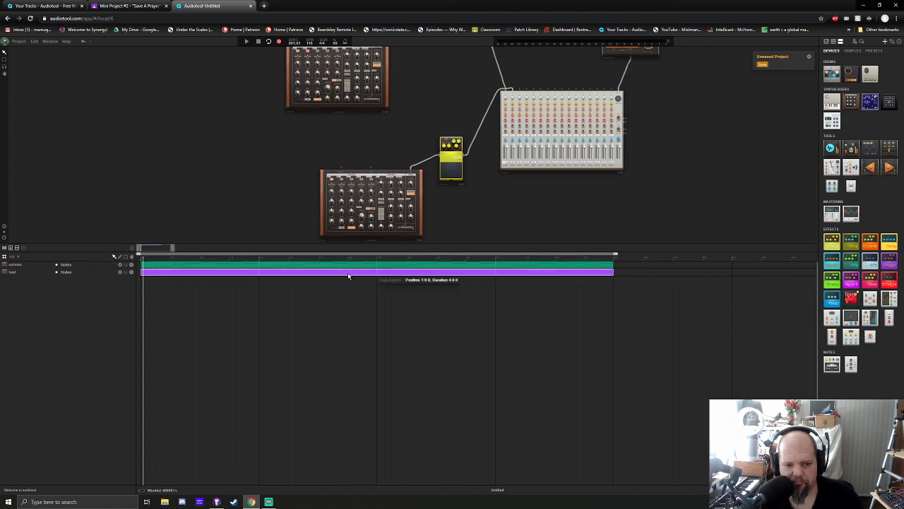
{"action": "double_click", "coordinate": [349, 272]}
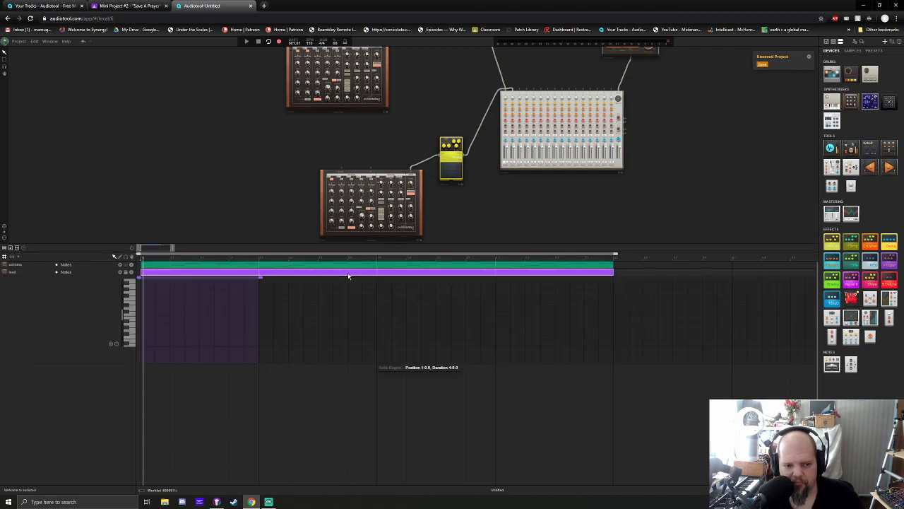
- Try shortening the ostinato region's inner loop to its first note, play it, and restore the loop to one bar
{"action": "double_click", "coordinate": [276, 265]}
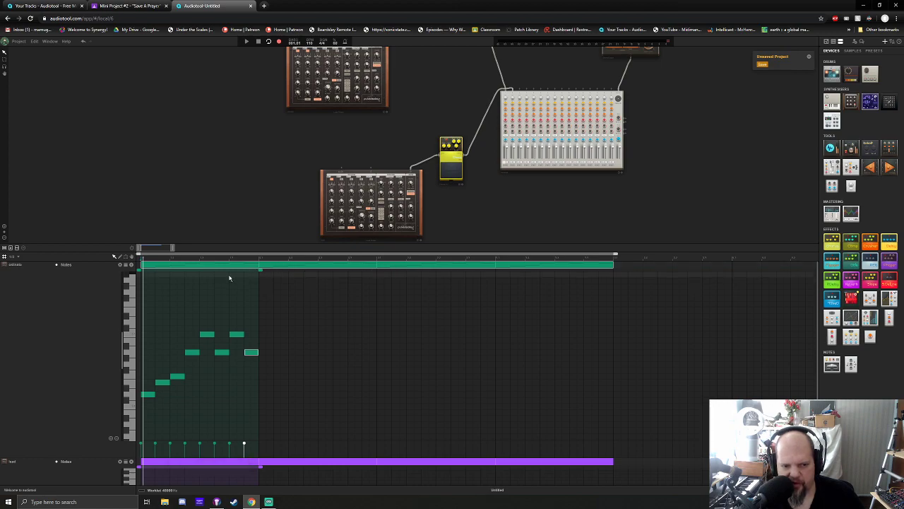
{"action": "left_click_drag", "start_coordinate": [253, 270], "coordinate": [159, 272]}
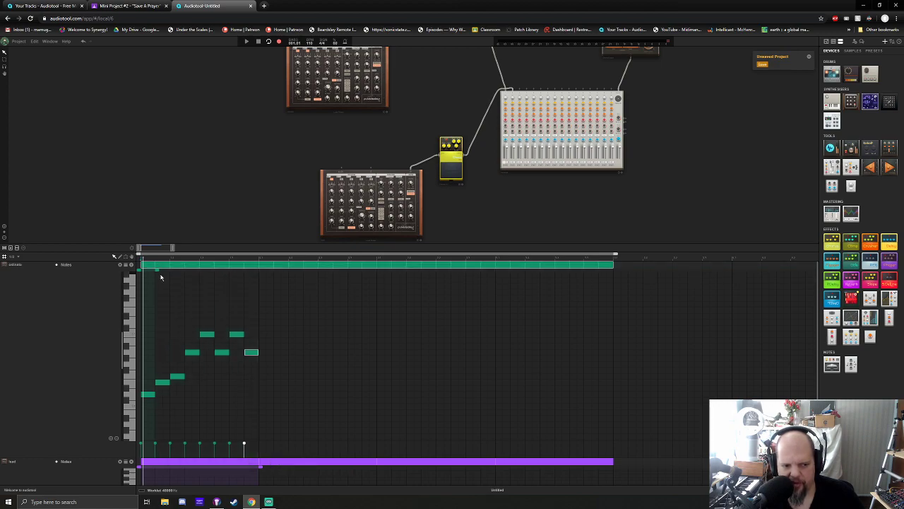
{"action": "key", "text": "space"}
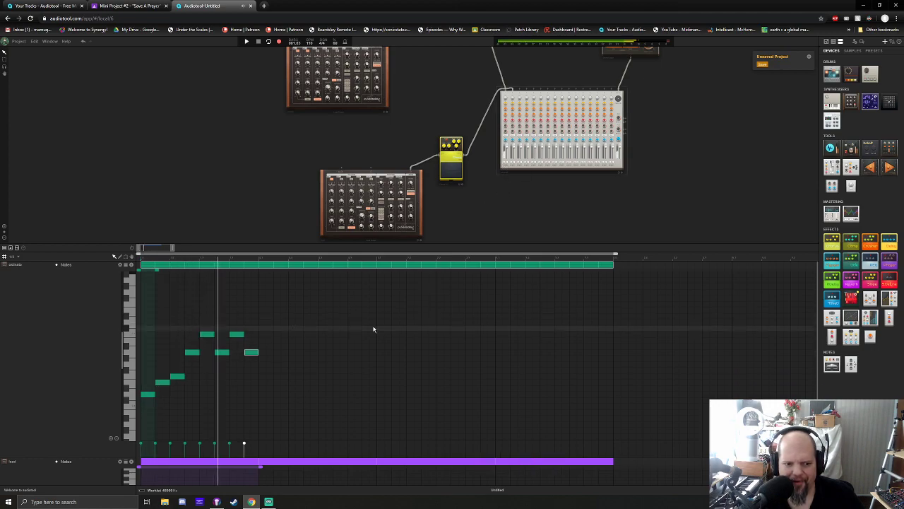
{"action": "left_click_drag", "start_coordinate": [157, 269], "coordinate": [259, 276]}
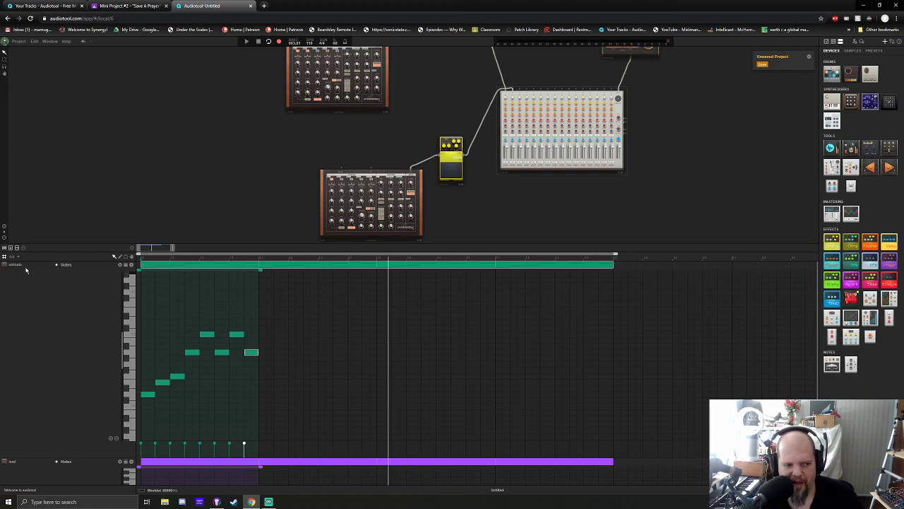
{"action": "double_click", "coordinate": [363, 266]}
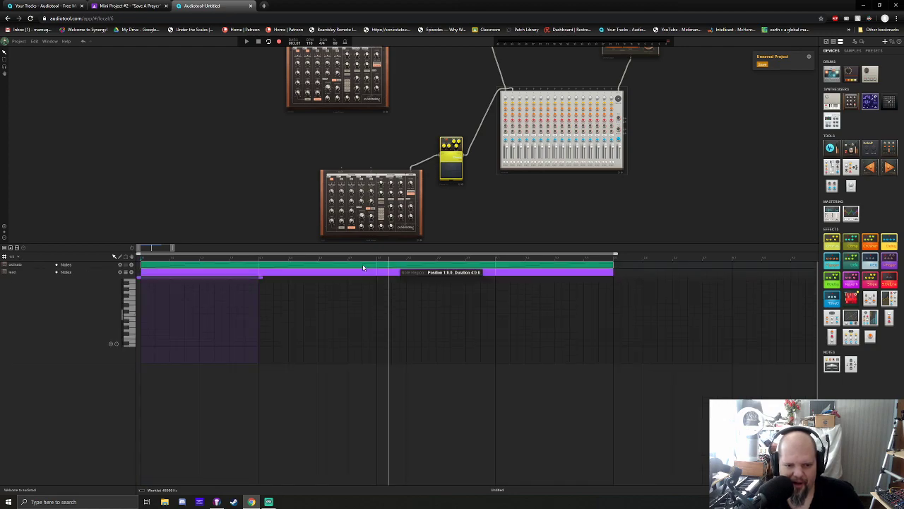
- Extend the lead region's inner loop to the full four bars and enlarge its note editor
{"action": "left_click_drag", "start_coordinate": [284, 244], "coordinate": [284, 171]}
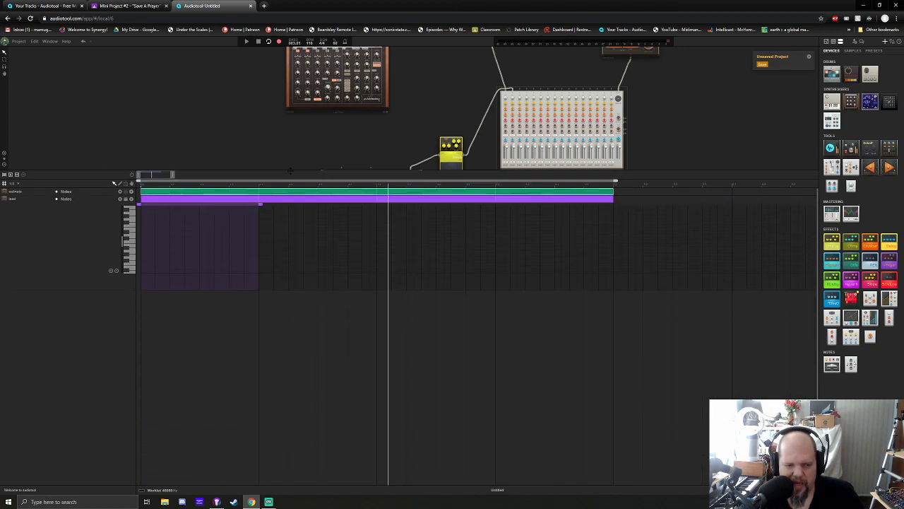
{"action": "left_click_drag", "start_coordinate": [265, 211], "coordinate": [616, 217]}
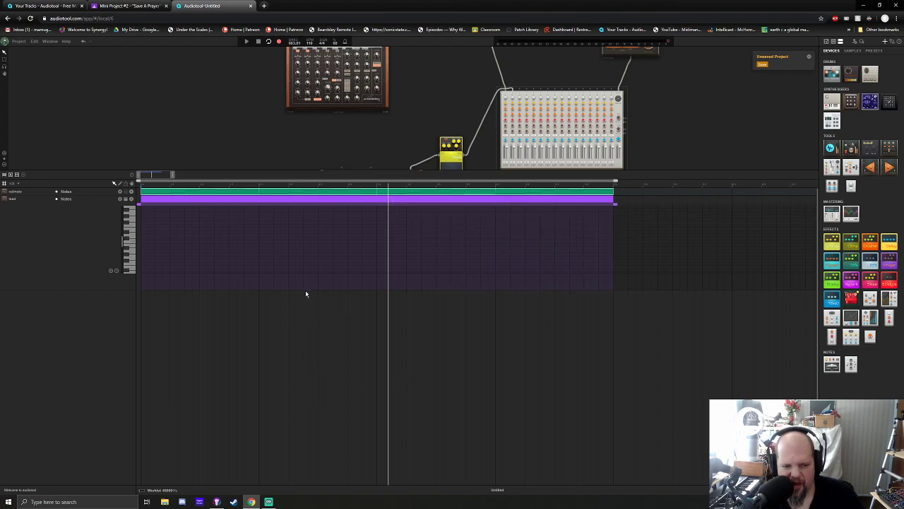
{"action": "left_click_drag", "start_coordinate": [306, 290], "coordinate": [298, 403]}
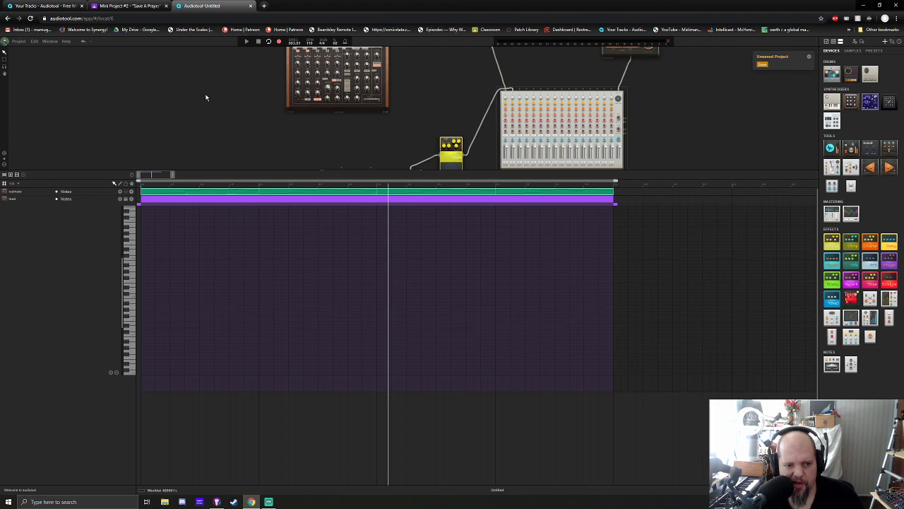
- Switch to the Mini Project #2 browser page to check the melody's handwritten note chart, and return to Audiotool
{"action": "left_click", "coordinate": [127, 5]}
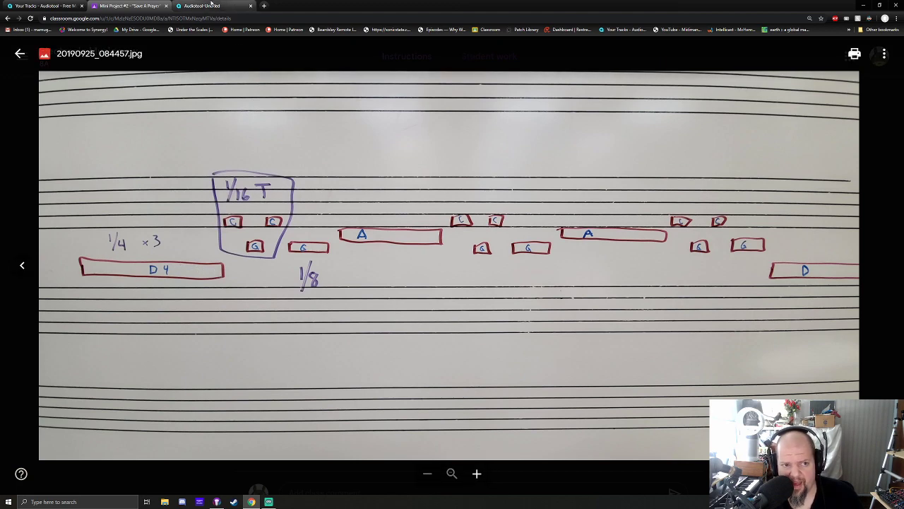
{"action": "left_click", "coordinate": [205, 6]}
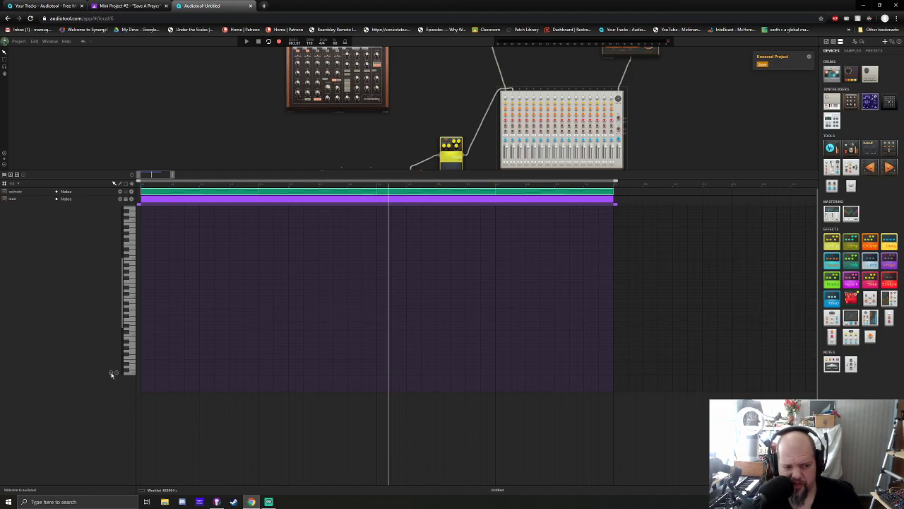
- Set the timeline snap to 1/4 and add a D4 note three quarter notes long at the start of the lead region
{"action": "left_click", "coordinate": [131, 332]}
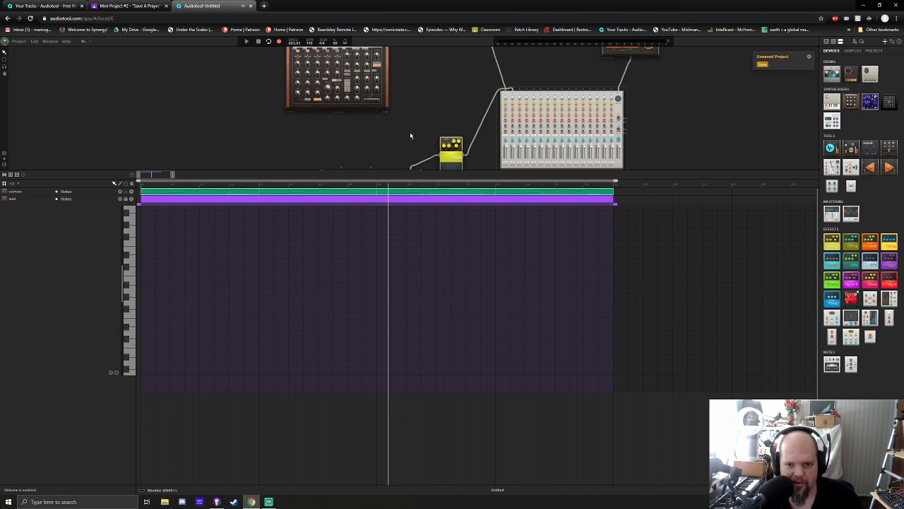
{"action": "scroll", "coordinate": [427, 145], "scroll_direction": "down", "scroll_amount": 2}
{"action": "scroll", "coordinate": [265, 138], "scroll_direction": "up", "scroll_amount": 2}
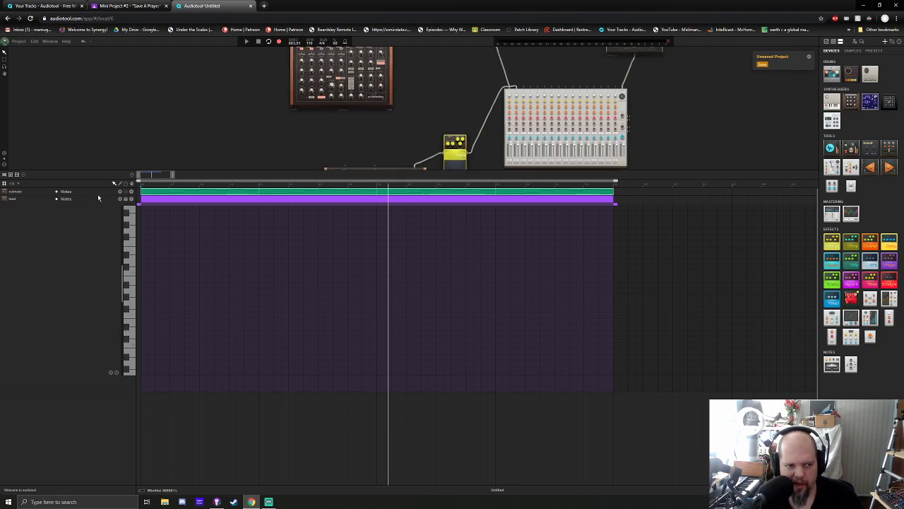
{"action": "left_click", "coordinate": [12, 183]}
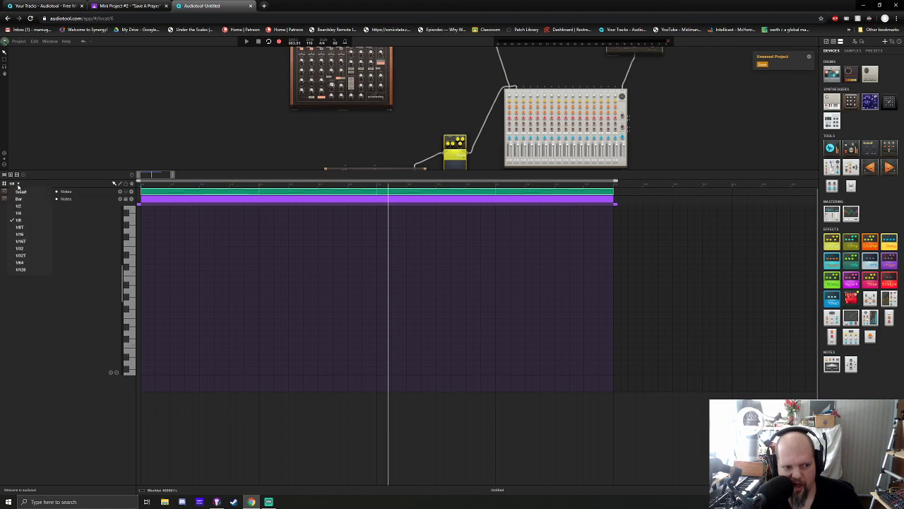
{"action": "left_click", "coordinate": [22, 212]}
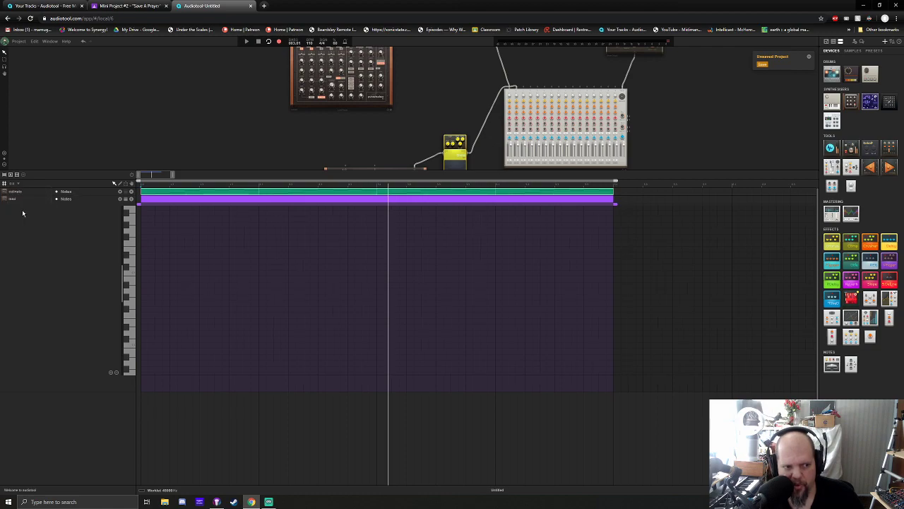
{"action": "left_click", "coordinate": [154, 336]}
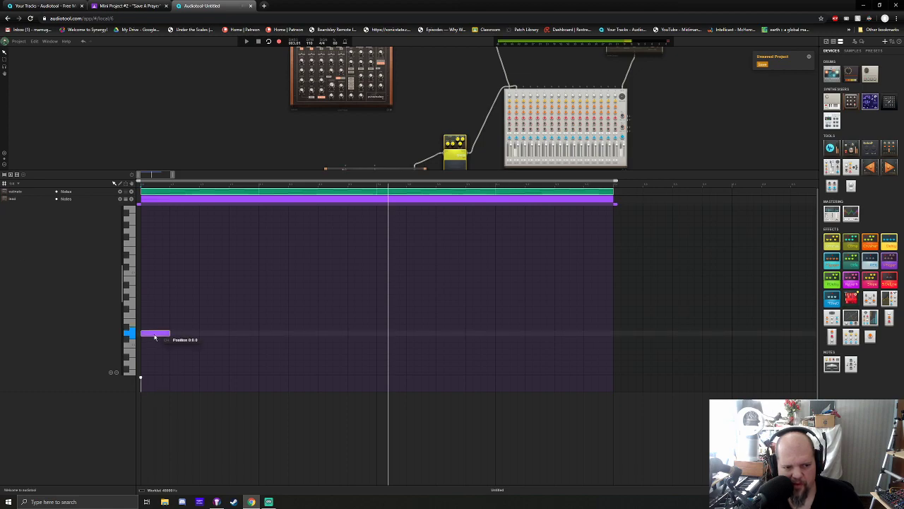
{"action": "left_click_drag", "start_coordinate": [174, 337], "coordinate": [224, 340]}
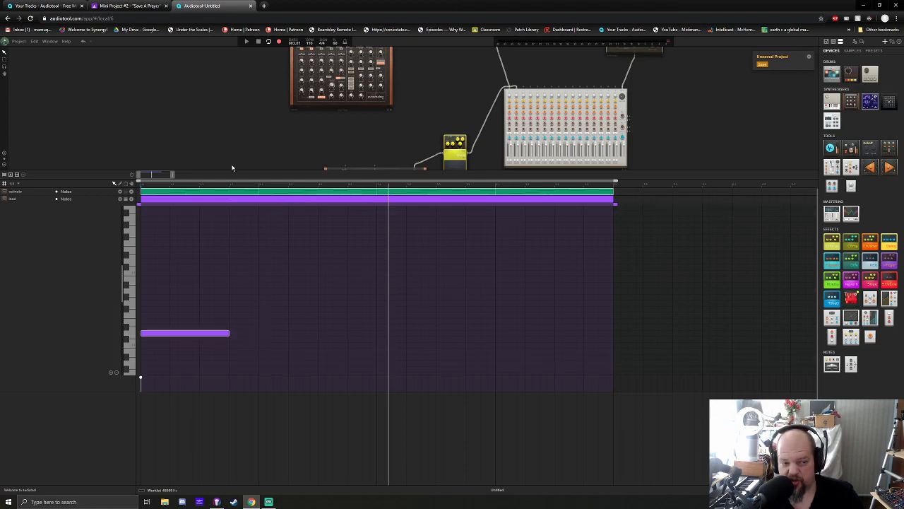
- Check the note chart in the Mini Project #2 page, and add an A note three quarter notes long at the start of bar two
{"action": "left_click", "coordinate": [125, 5]}
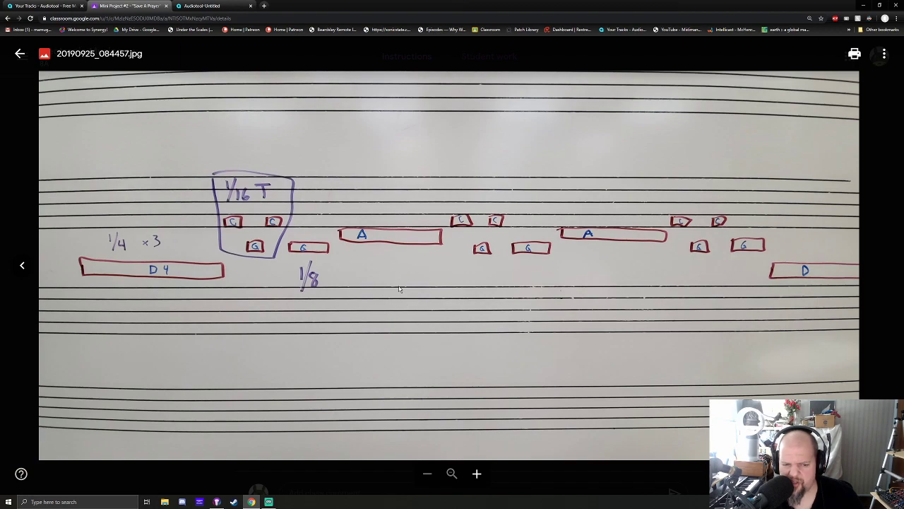
{"action": "left_click", "coordinate": [205, 6]}
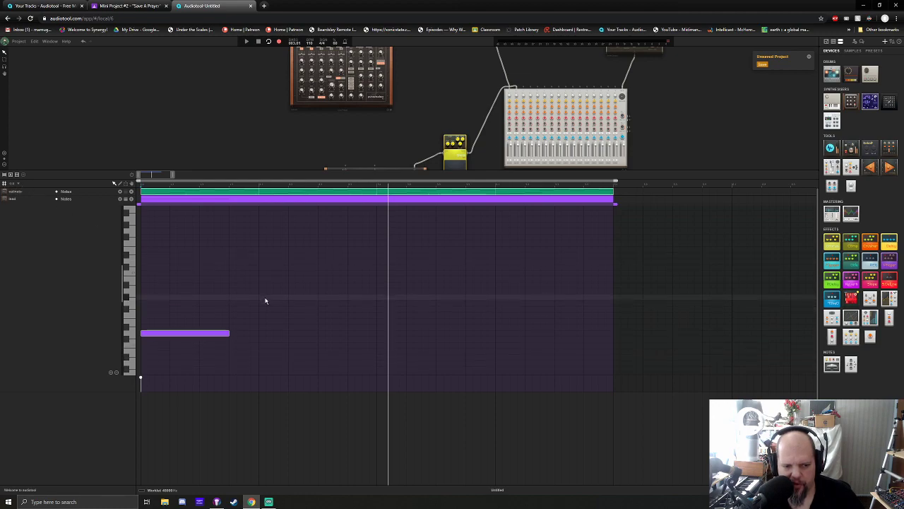
{"action": "double_click", "coordinate": [266, 292]}
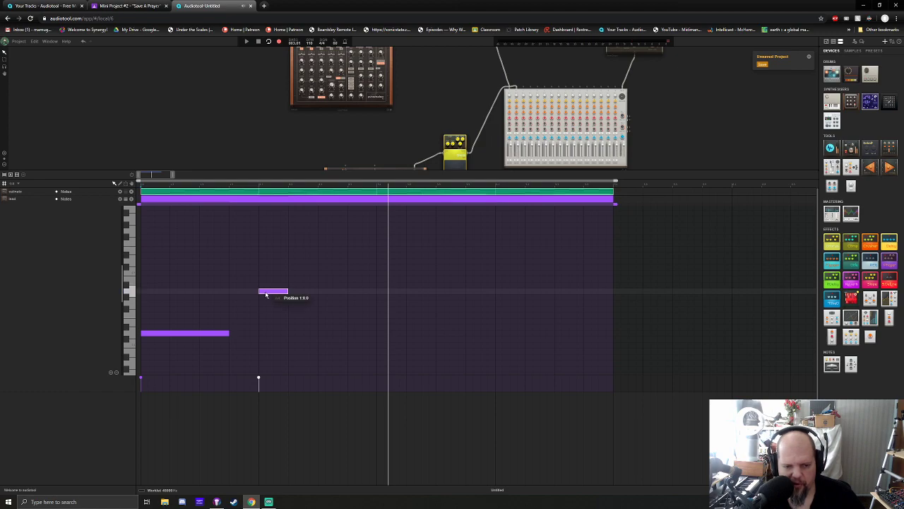
{"action": "left_click_drag", "start_coordinate": [288, 292], "coordinate": [340, 291]}
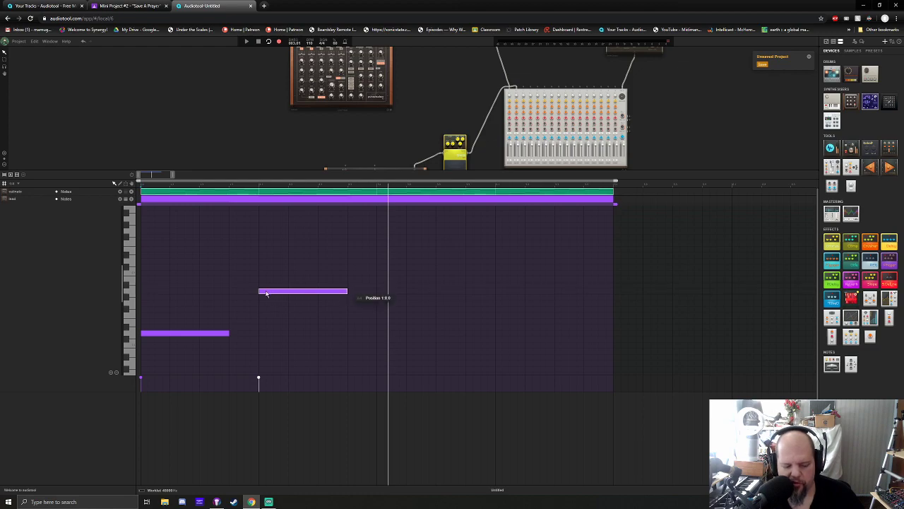
- Copy the long A note to the start of bar three and the long D note to the start of bar four
{"action": "left_click_drag", "start_coordinate": [266, 294], "coordinate": [385, 294]}
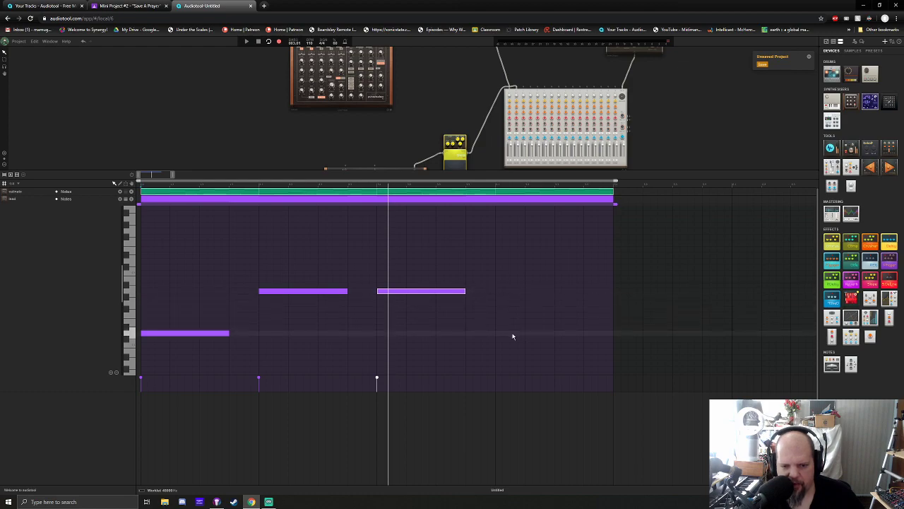
{"action": "left_click_drag", "start_coordinate": [526, 328], "coordinate": [502, 334]}
{"action": "left_click", "coordinate": [476, 282]}
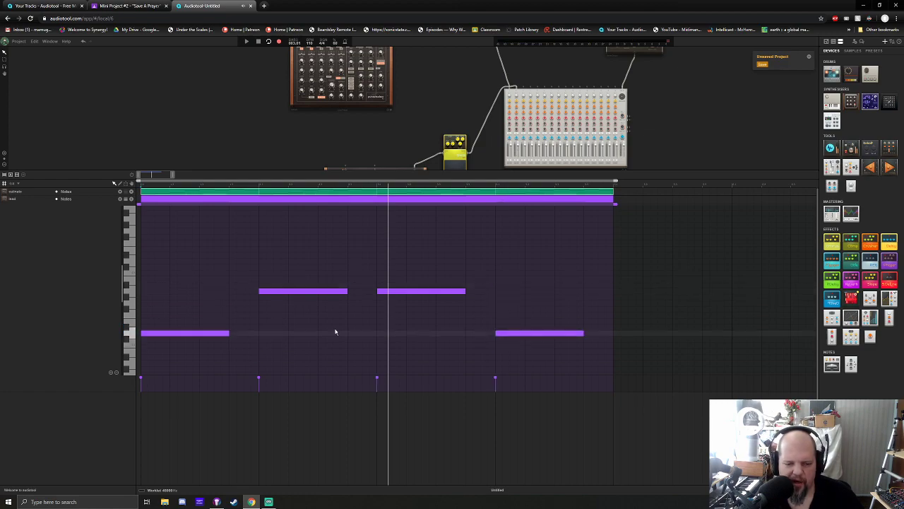
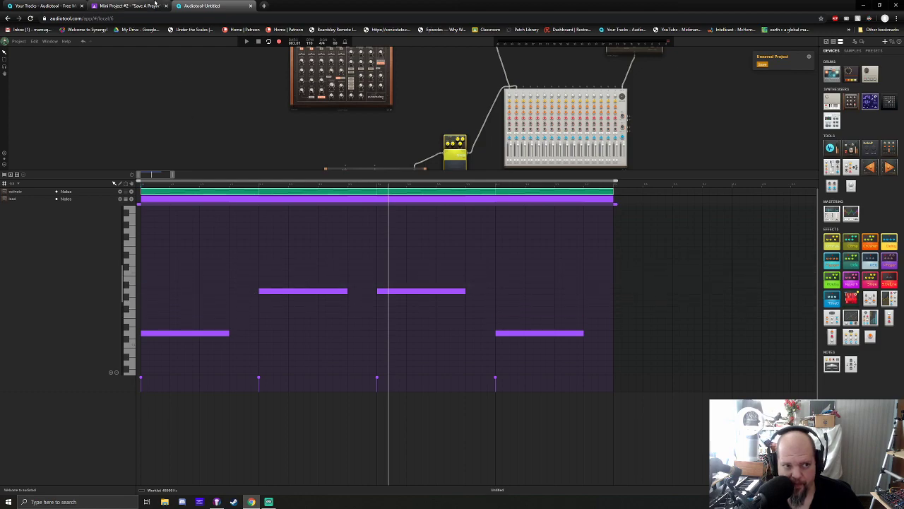
- Following the note chart, set the snap to 1/16T and add triplet notes C, G, C directly after the first long D note
{"action": "left_click", "coordinate": [132, 5]}
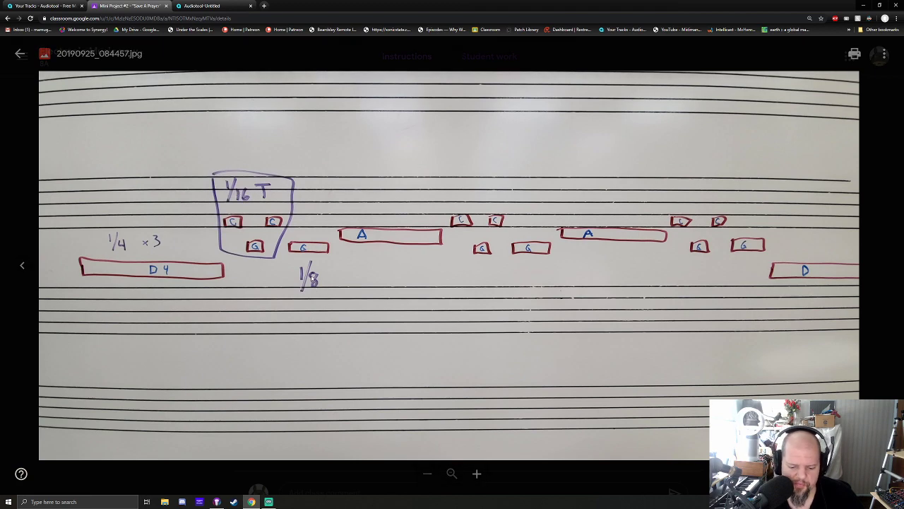
{"action": "left_click", "coordinate": [223, 5]}
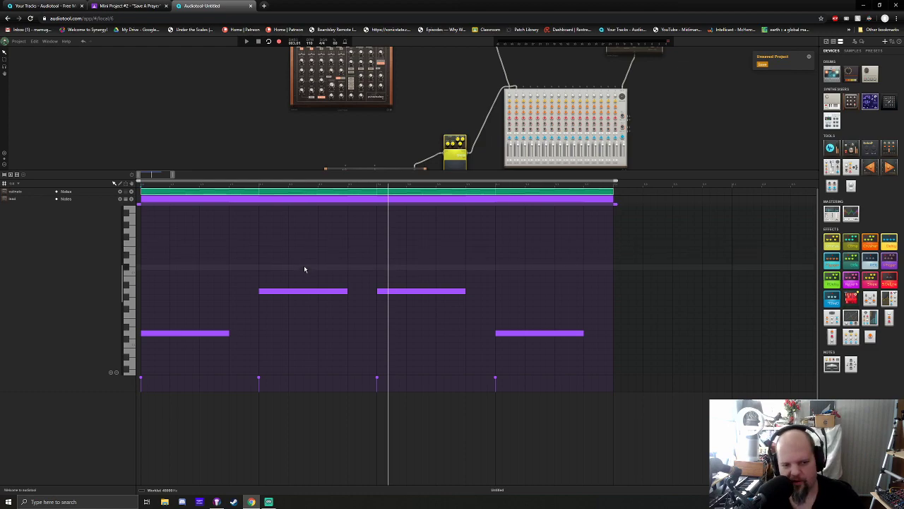
{"action": "left_click", "coordinate": [14, 184]}
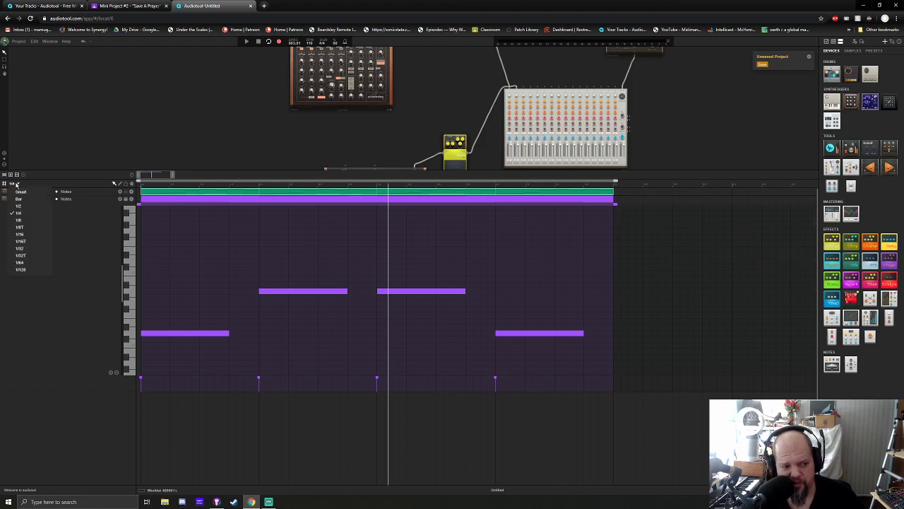
{"action": "left_click", "coordinate": [32, 242]}
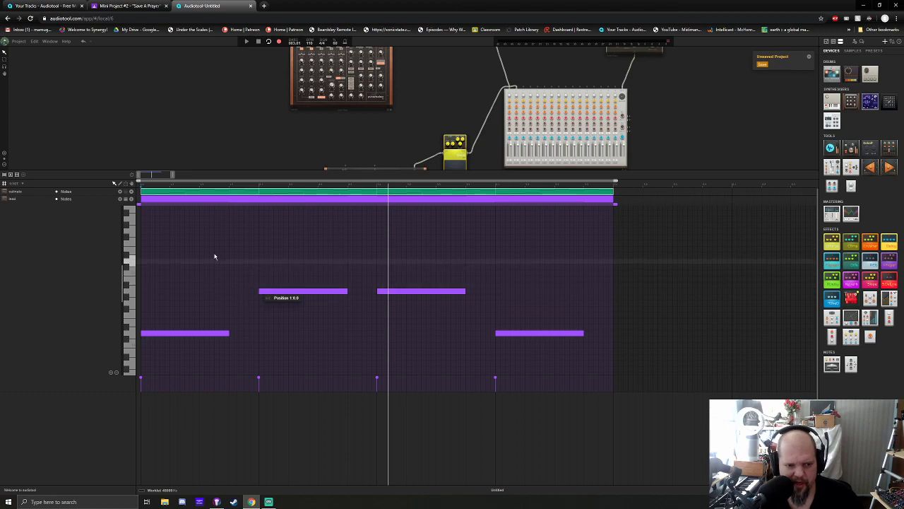
{"action": "scroll", "coordinate": [145, 176], "scroll_direction": "up", "scroll_amount": 3}
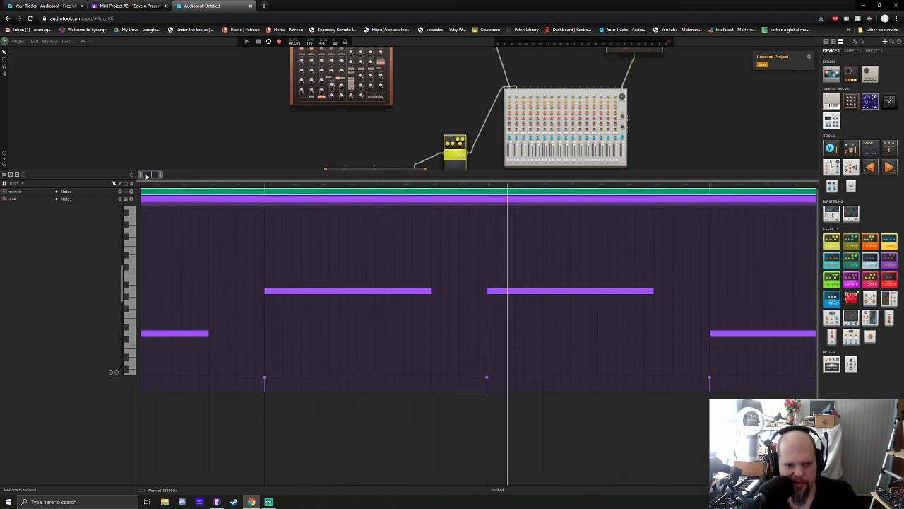
{"action": "scroll", "coordinate": [150, 176], "scroll_direction": "up", "scroll_amount": 3}
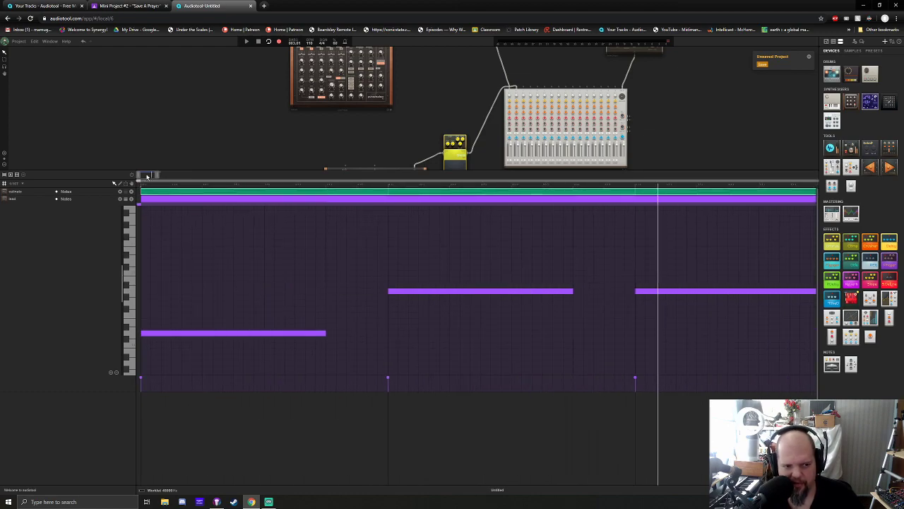
{"action": "scroll", "coordinate": [147, 176], "scroll_direction": "up", "scroll_amount": 2}
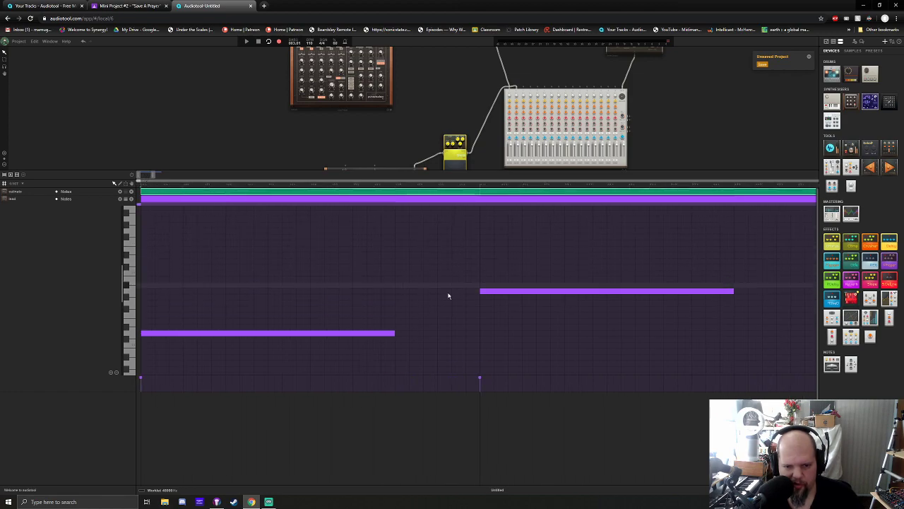
{"action": "left_click", "coordinate": [400, 273]}
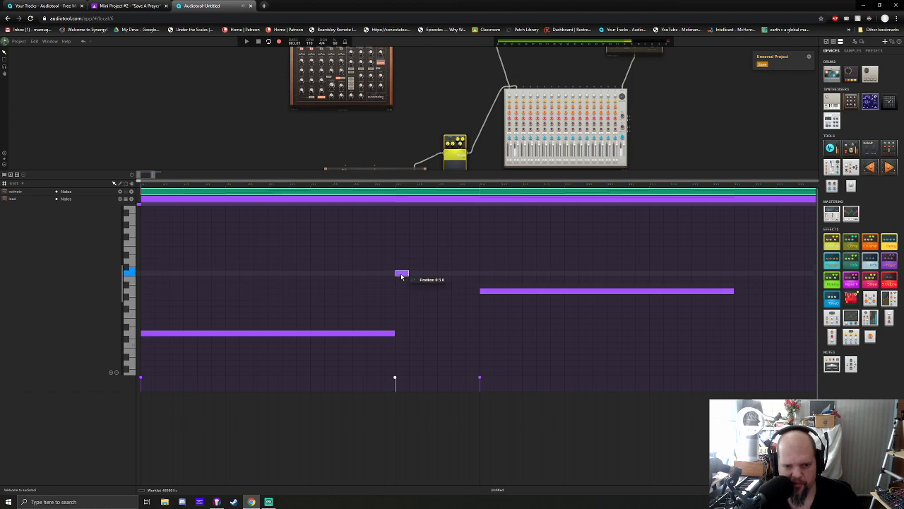
{"action": "left_click", "coordinate": [414, 304]}
{"action": "left_click", "coordinate": [428, 272]}
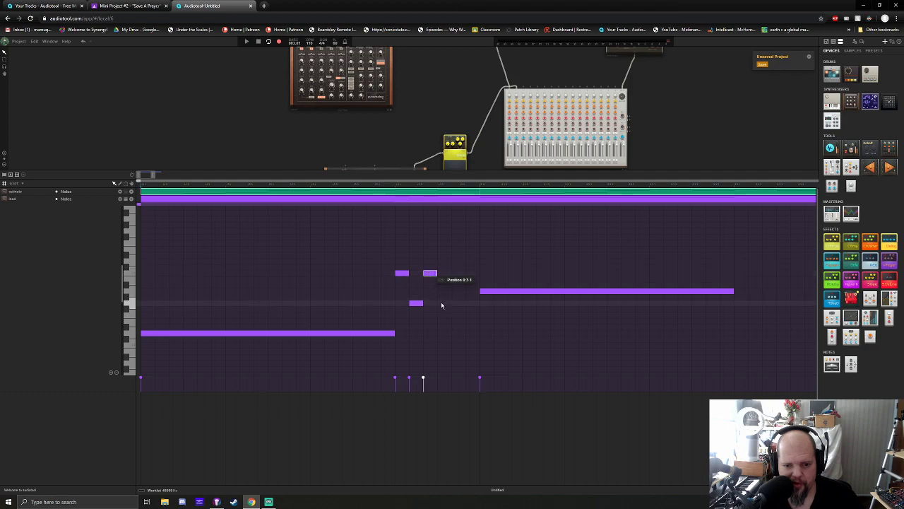
- Set the snap to 1/8 and add an eighth-note G between the triplet and the first long A note
{"action": "left_click", "coordinate": [15, 183]}
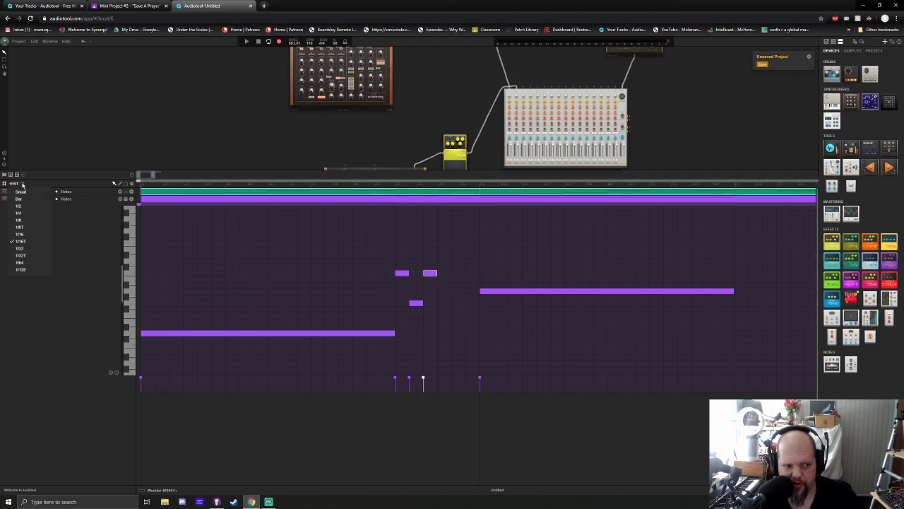
{"action": "left_click", "coordinate": [25, 221]}
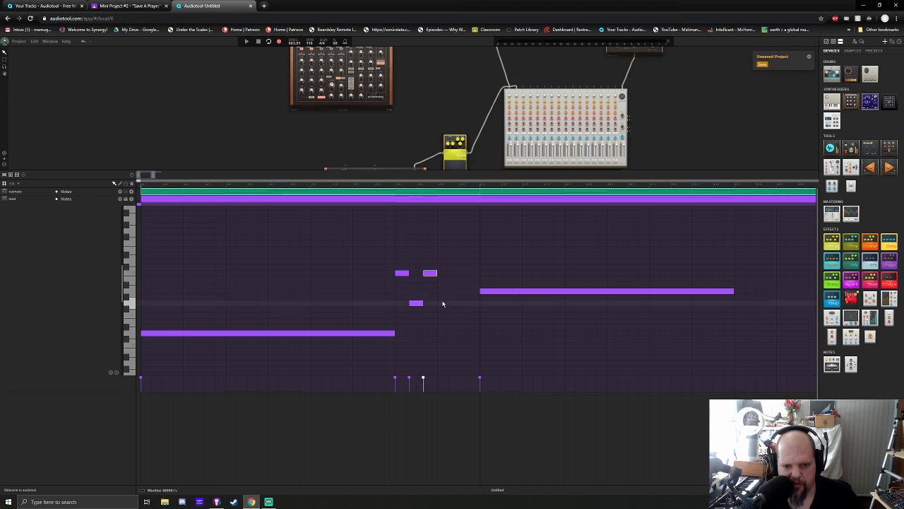
{"action": "left_click_drag", "start_coordinate": [440, 304], "coordinate": [479, 304]}
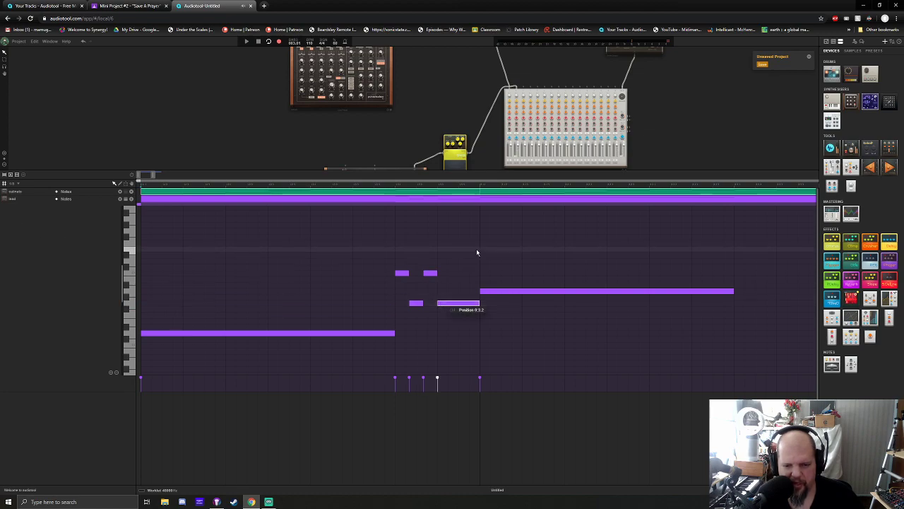
{"action": "key", "text": "Escape"}
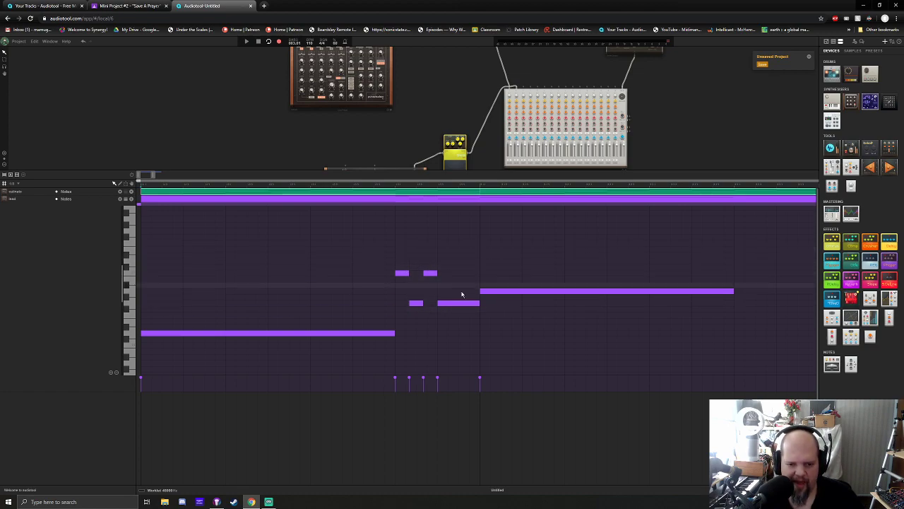
- Play the opening of the lead melody together with the ostinato, and stop playback
{"action": "key", "text": "space"}
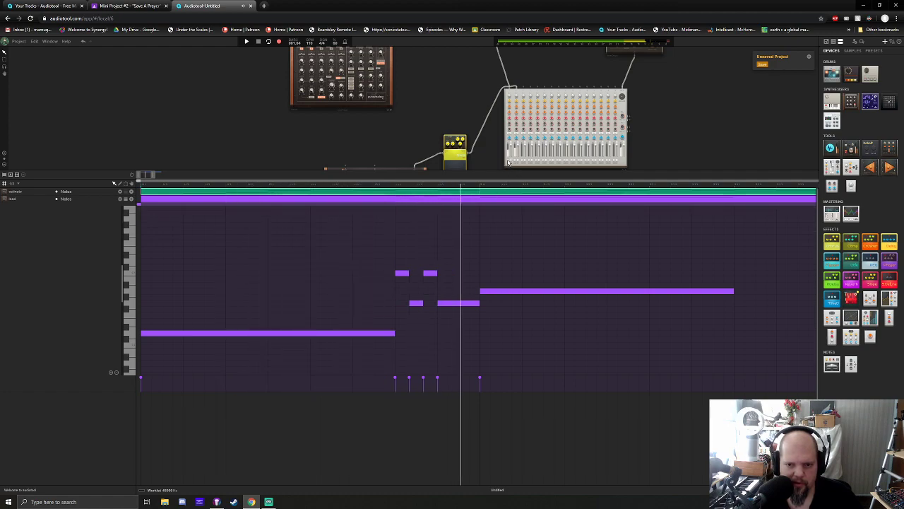
{"action": "key", "text": "space"}
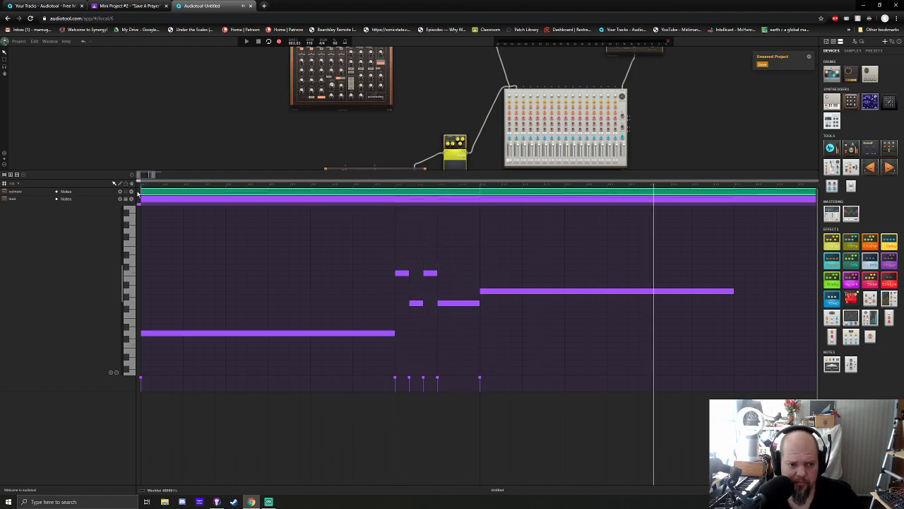
{"action": "scroll", "coordinate": [145, 176], "scroll_direction": "right", "scroll_amount": 3}
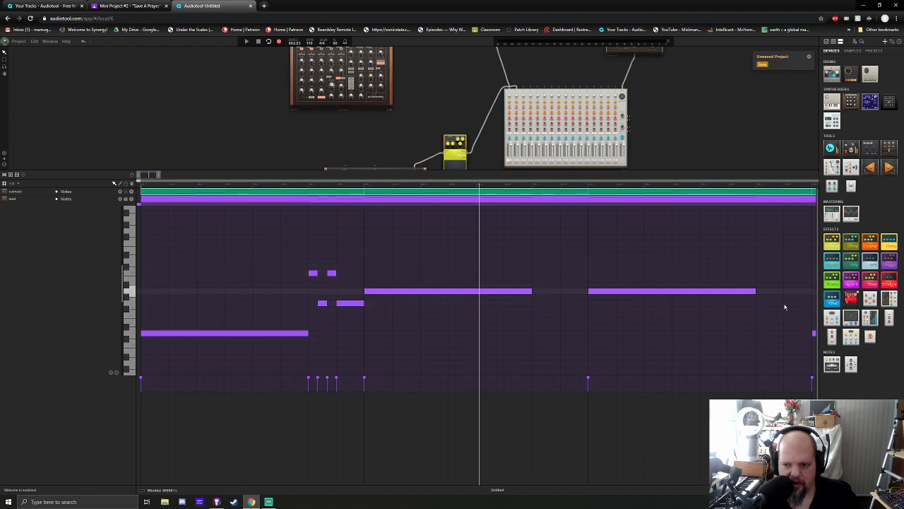
- Check the chart for the repeated figure, and copy the four short C-G-C-G notes to the last beat of bar two
{"action": "key", "text": "ctrl+shift+Tab"}
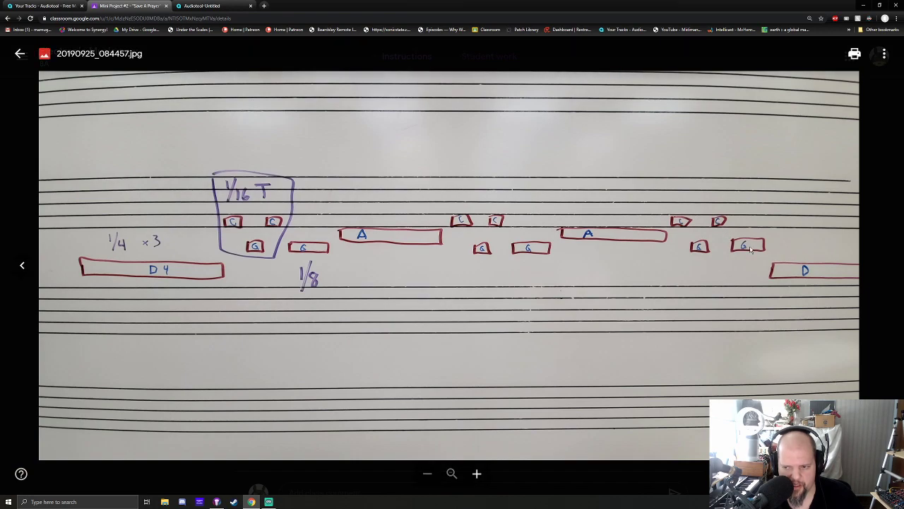
{"action": "left_click", "coordinate": [204, 6]}
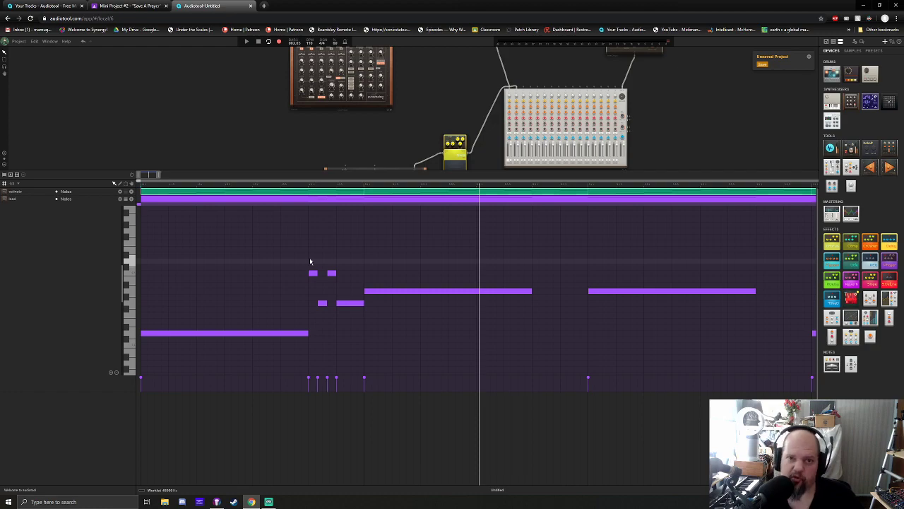
{"action": "left_click_drag", "start_coordinate": [309, 261], "coordinate": [354, 324]}
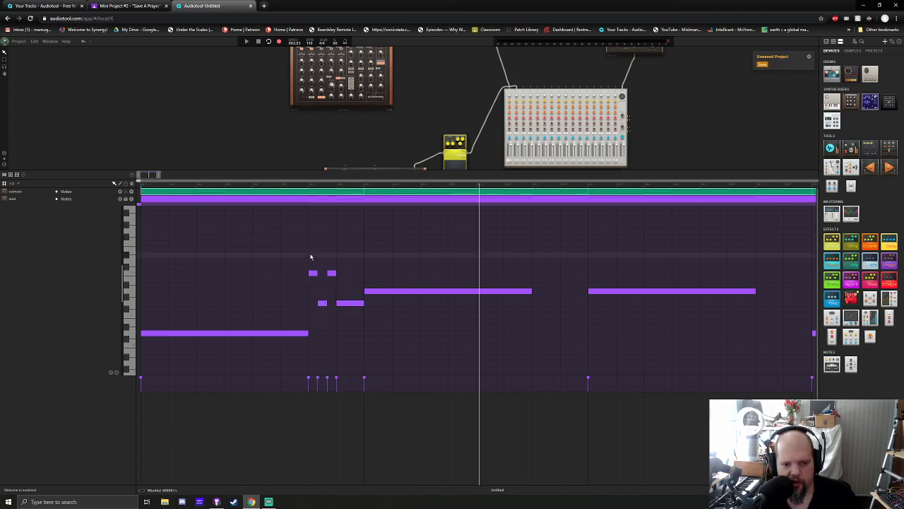
{"action": "left_click_drag", "start_coordinate": [312, 253], "coordinate": [353, 318]}
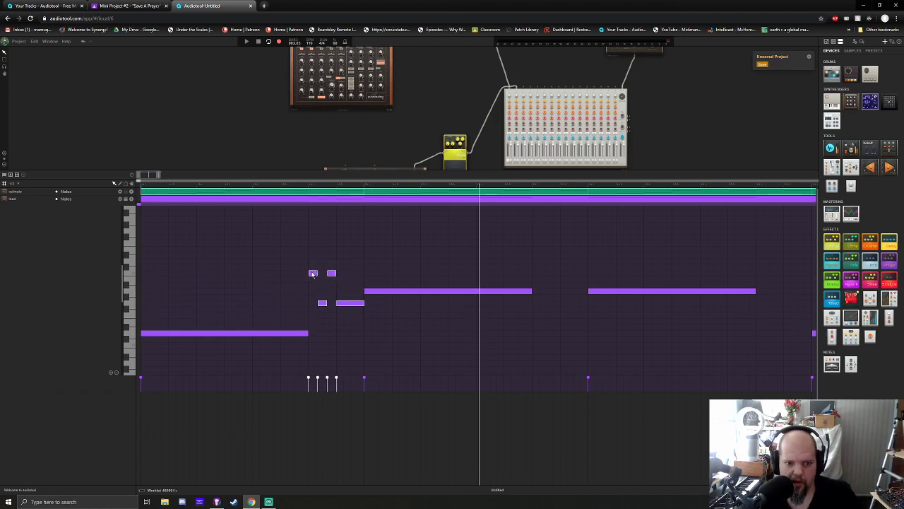
{"action": "left_click_drag", "start_coordinate": [313, 274], "coordinate": [532, 276]}
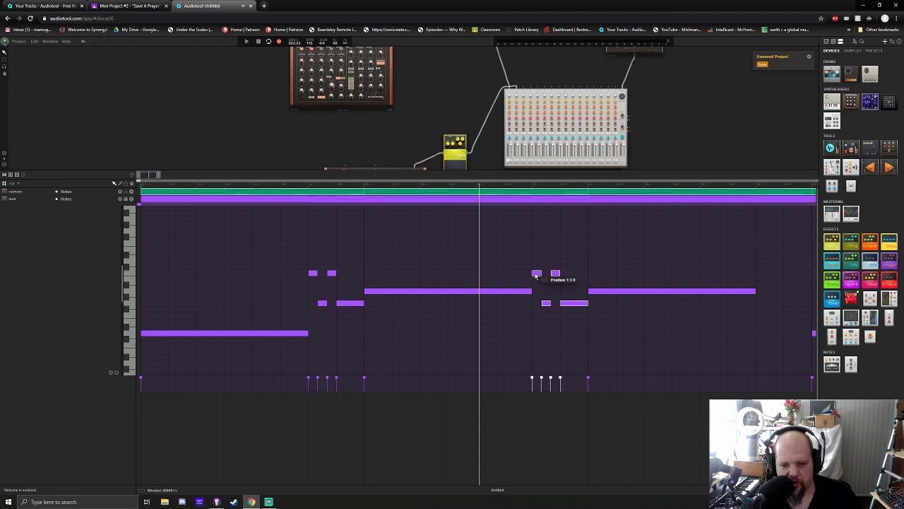
{"action": "left_click", "coordinate": [537, 274]}
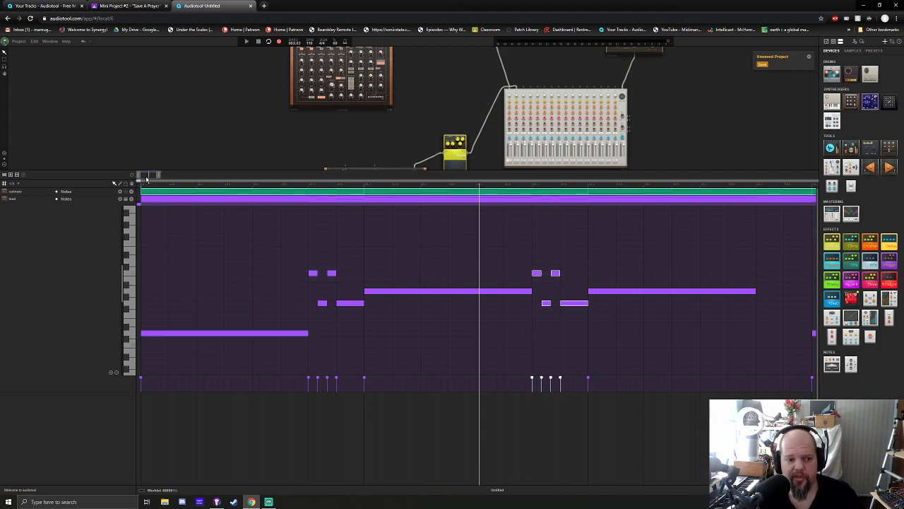
- Copy the four short C-G-C-G notes to the last beat of bar three, and play back the full lead melody
{"action": "scroll", "coordinate": [419, 280], "scroll_direction": "right", "scroll_amount": 3}
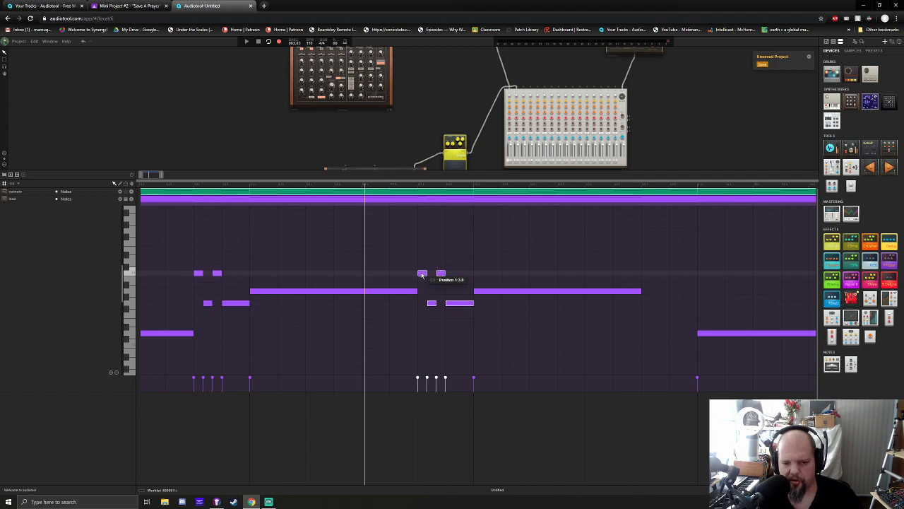
{"action": "left_click_drag", "start_coordinate": [422, 274], "coordinate": [645, 274]}
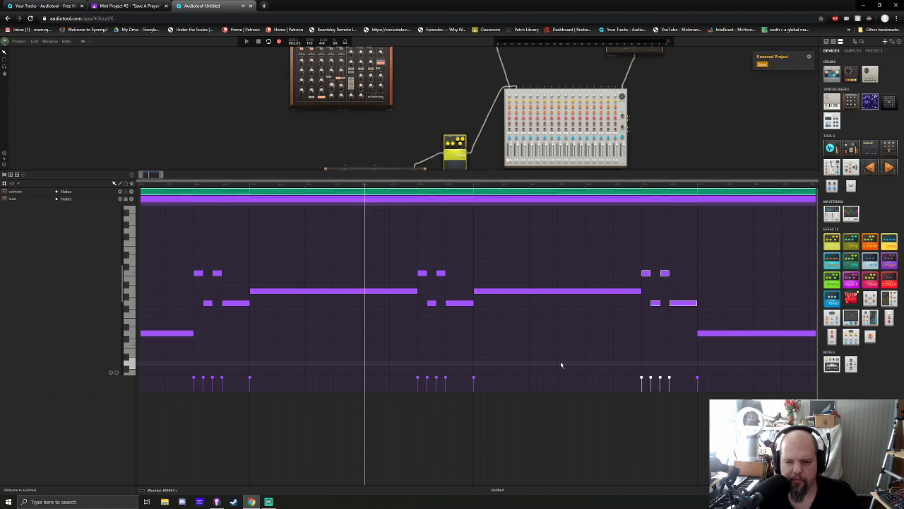
{"action": "left_click_drag", "start_coordinate": [163, 175], "coordinate": [165, 175]}
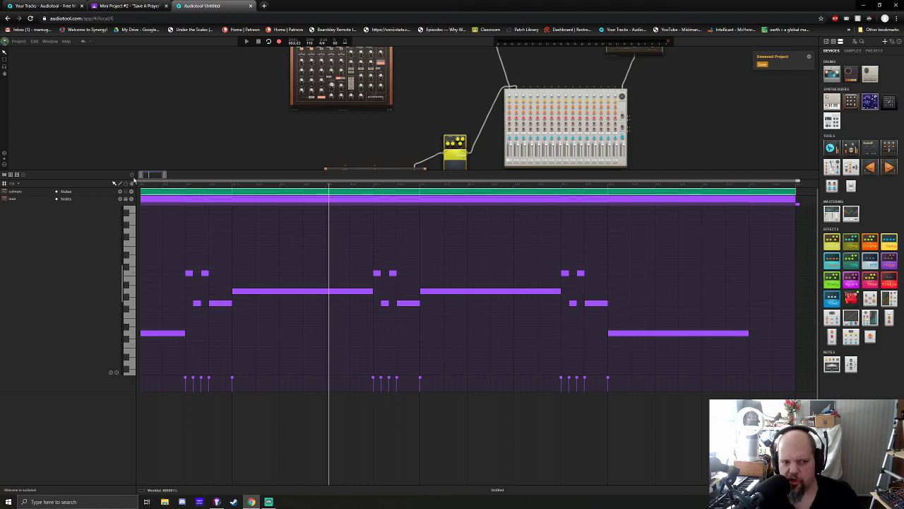
{"action": "mouse_move", "coordinate": [162, 179]}
{"action": "left_mouse_down"}
{"action": "mouse_move", "coordinate": [146, 176]}
{"action": "mouse_move", "coordinate": [166, 176]}
{"action": "left_mouse_up"}
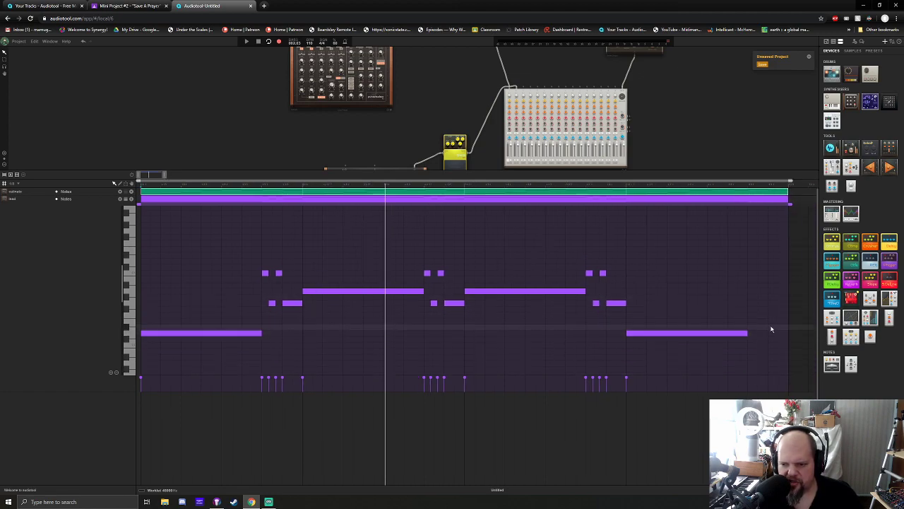
{"action": "key", "text": "space"}
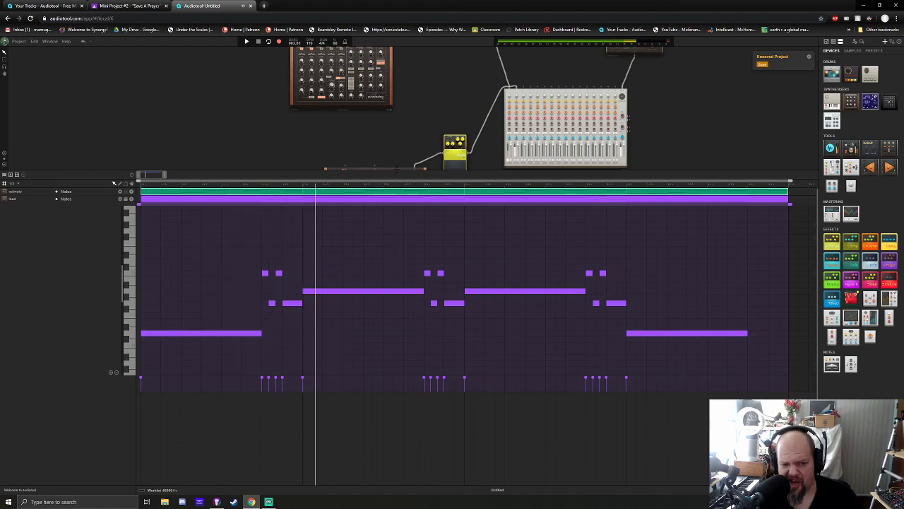
- Enlarge the device area, zoom in on the lead Pulverisateur, and set its voice mode to monophonic
{"action": "left_click_drag", "start_coordinate": [397, 169], "coordinate": [407, 247]}
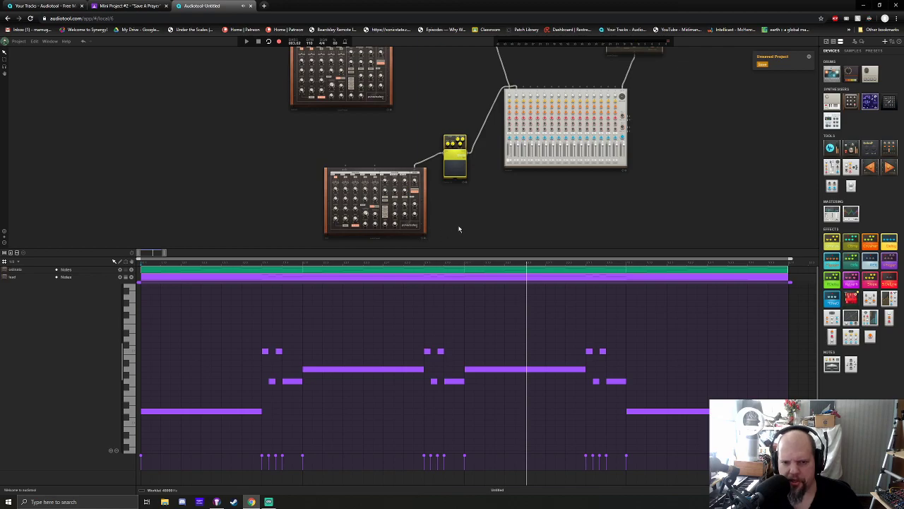
{"action": "scroll", "coordinate": [459, 228], "scroll_direction": "up", "scroll_amount": 6}
{"action": "scroll", "coordinate": [493, 171], "scroll_direction": "up", "scroll_amount": 1}
{"action": "left_click_drag", "start_coordinate": [641, 218], "coordinate": [591, 184]}
{"action": "scroll", "coordinate": [673, 203], "scroll_direction": "down", "scroll_amount": 2}
{"action": "scroll", "coordinate": [591, 184], "scroll_direction": "up", "scroll_amount": 3}
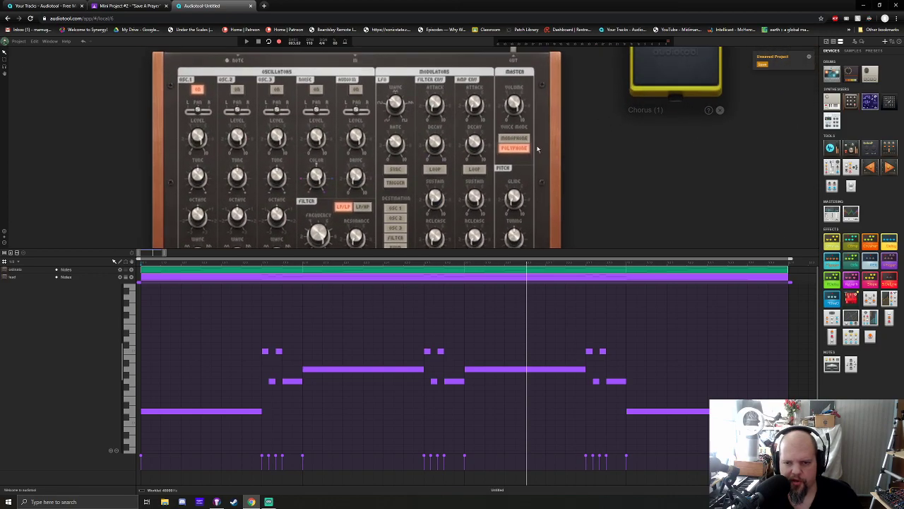
{"action": "left_click", "coordinate": [514, 138]}
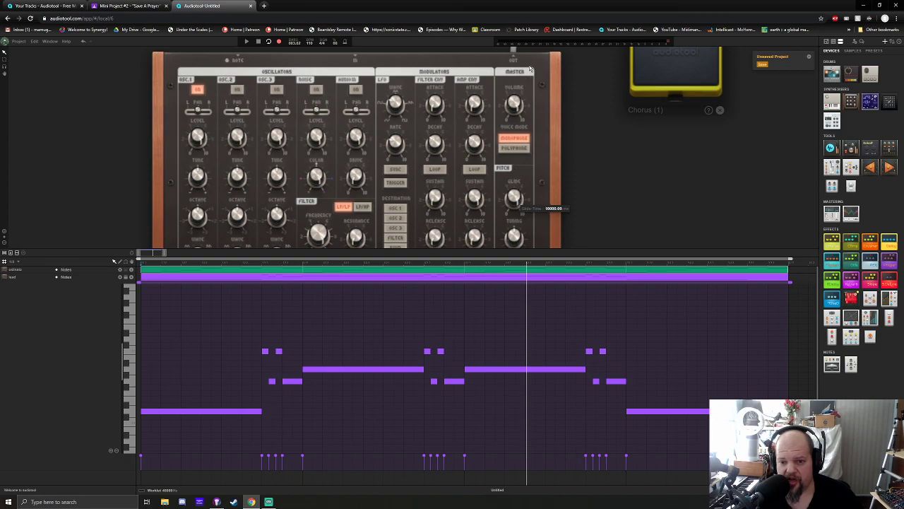
- Set a short glide time on the lead synth, adjusting it by ear while playing the melody
{"action": "mouse_move", "coordinate": [515, 203]}
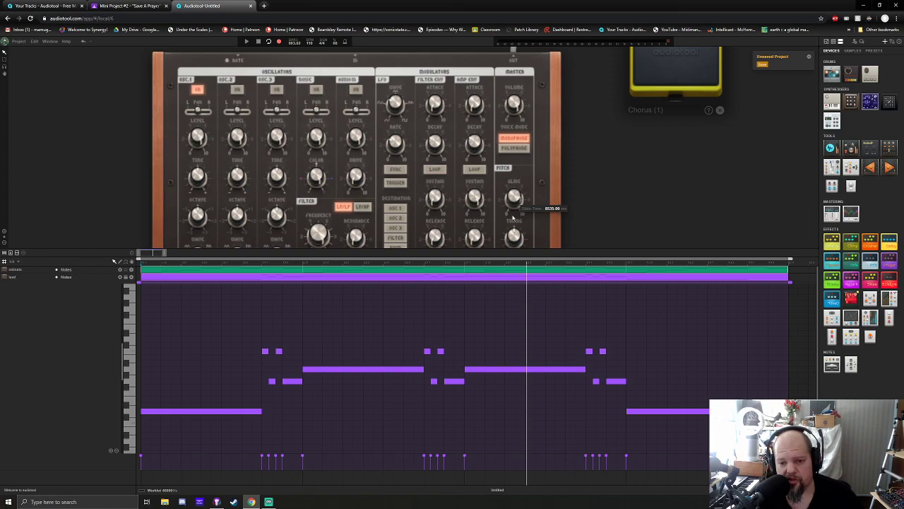
{"action": "left_click_drag", "start_coordinate": [508, 252], "coordinate": [507, 300]}
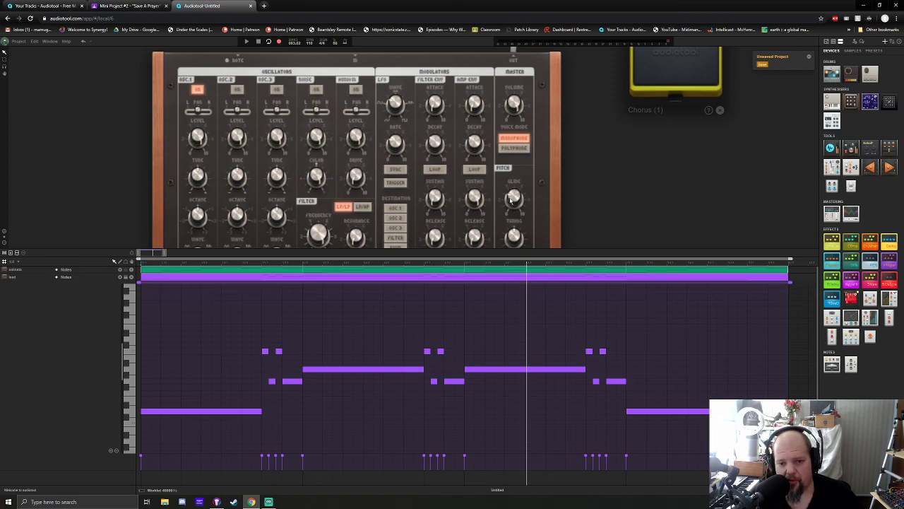
{"action": "mouse_move", "coordinate": [513, 213]}
{"action": "left_mouse_down"}
{"action": "mouse_move", "coordinate": [514, 240]}
{"action": "mouse_move", "coordinate": [517, 203]}
{"action": "left_mouse_up"}
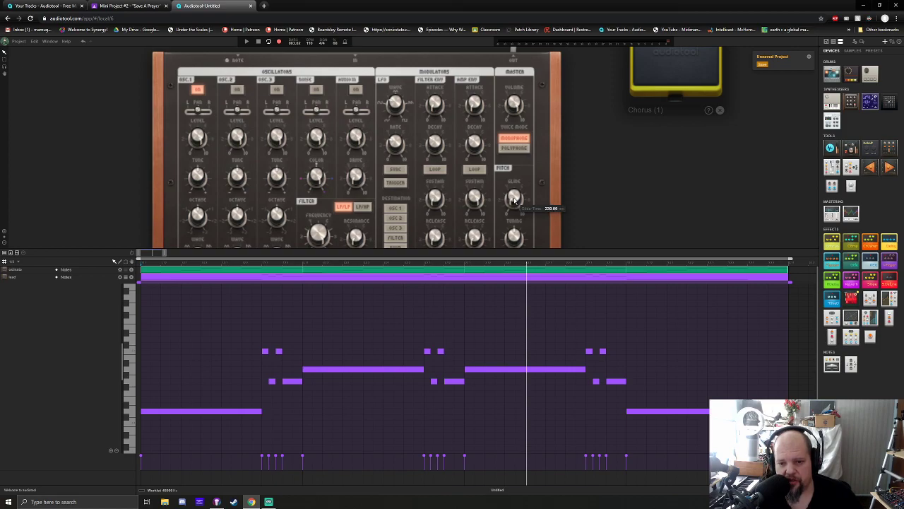
{"action": "key", "text": "space"}
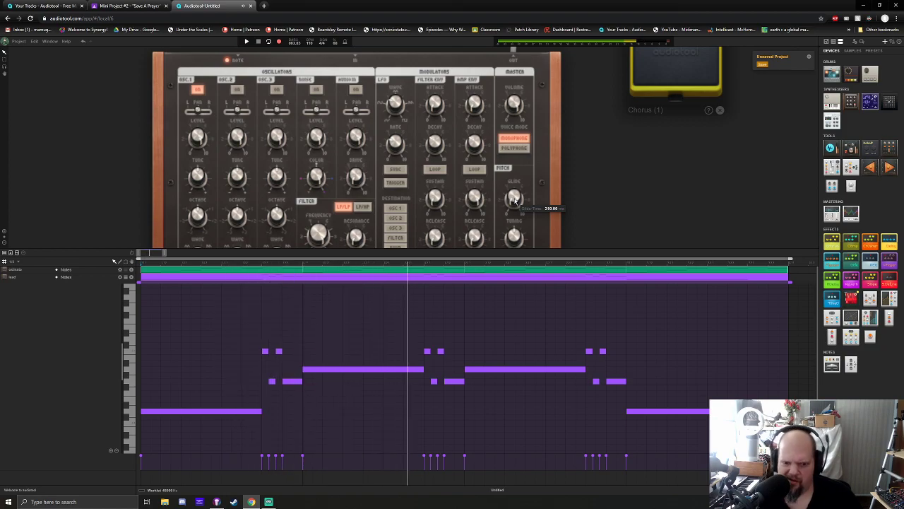
{"action": "key", "text": "space"}
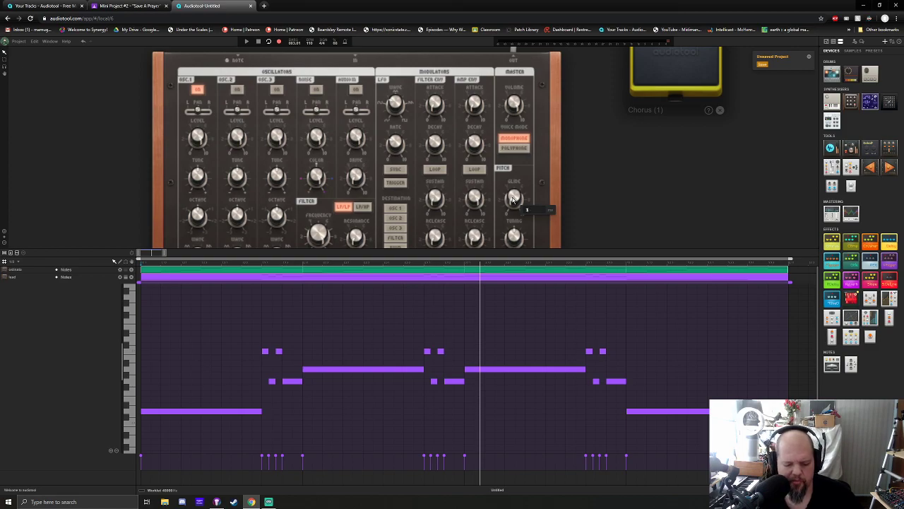
{"action": "key", "text": "space"}
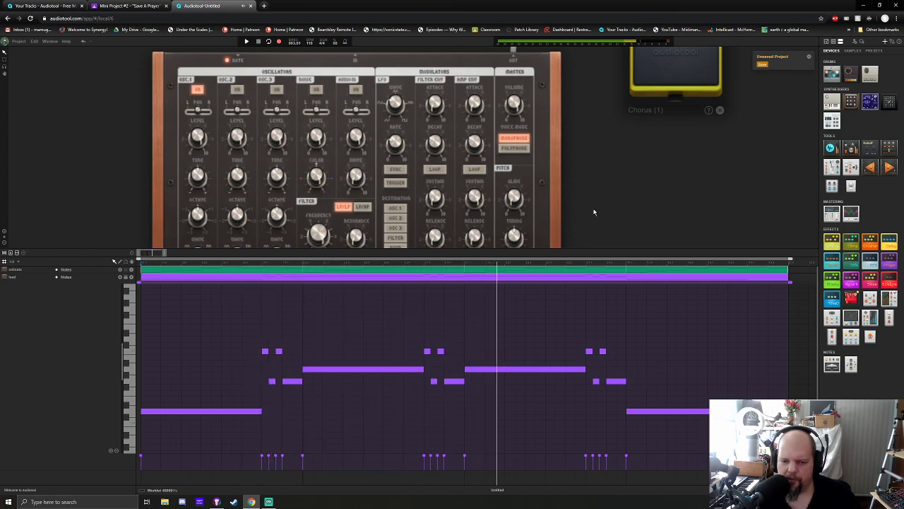
{"action": "mouse_move", "coordinate": [513, 197]}
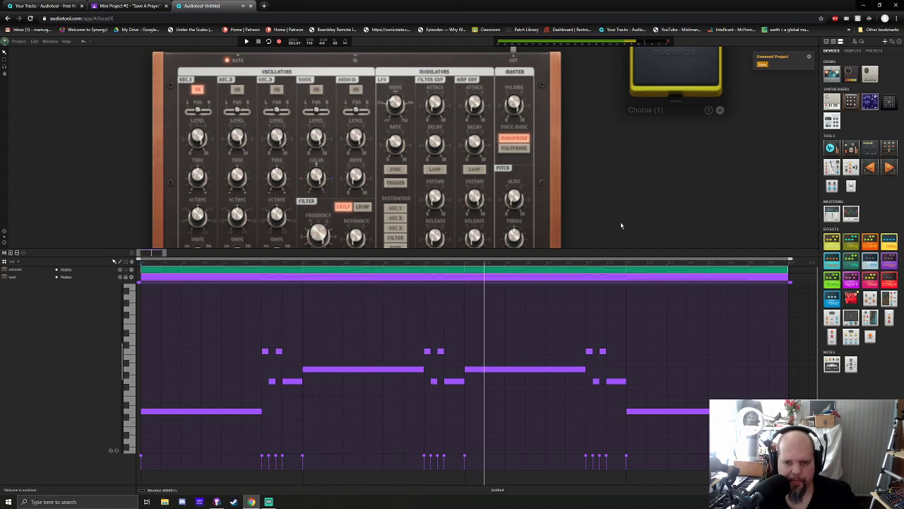
- Audition the melody and adjust the lead synth's filter cutoff frequency
{"action": "scroll", "coordinate": [629, 221], "scroll_direction": "down", "scroll_amount": 1}
{"action": "left_click_drag", "start_coordinate": [630, 221], "coordinate": [705, 176]}
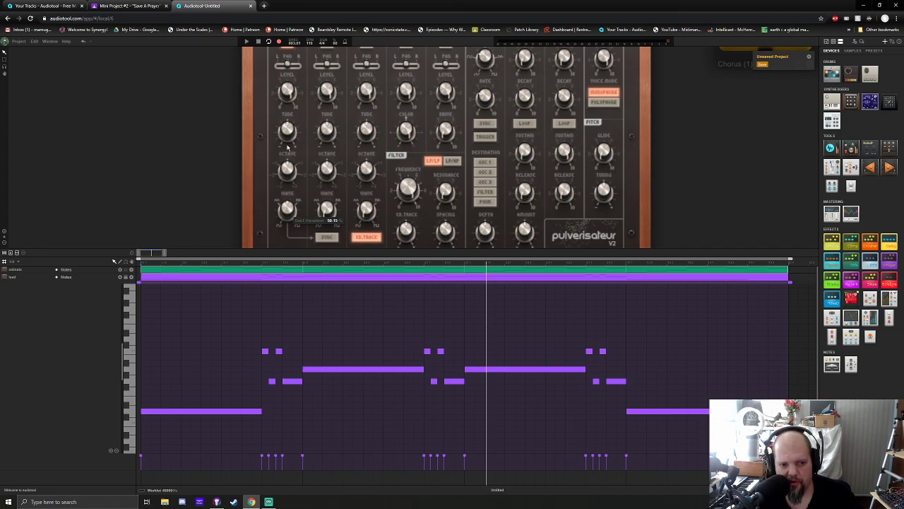
{"action": "key", "text": "space"}
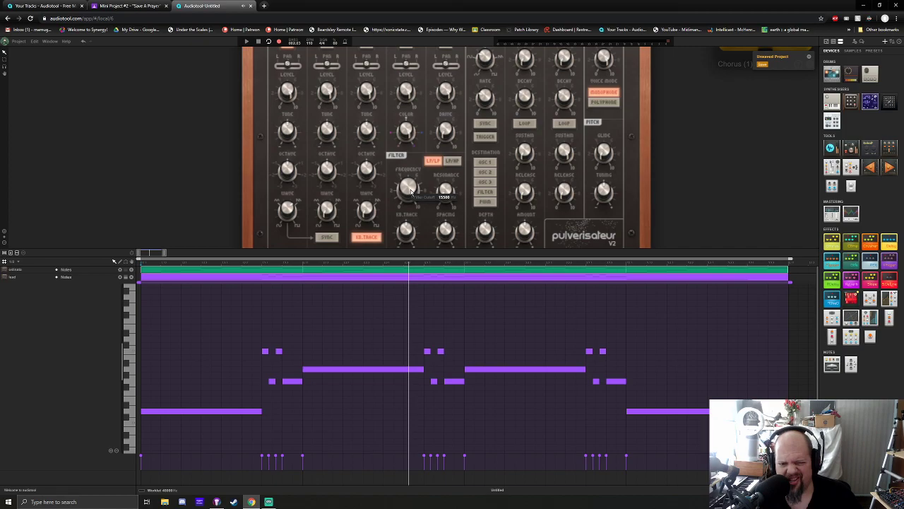
{"action": "left_click_drag", "start_coordinate": [409, 188], "coordinate": [407, 204]}
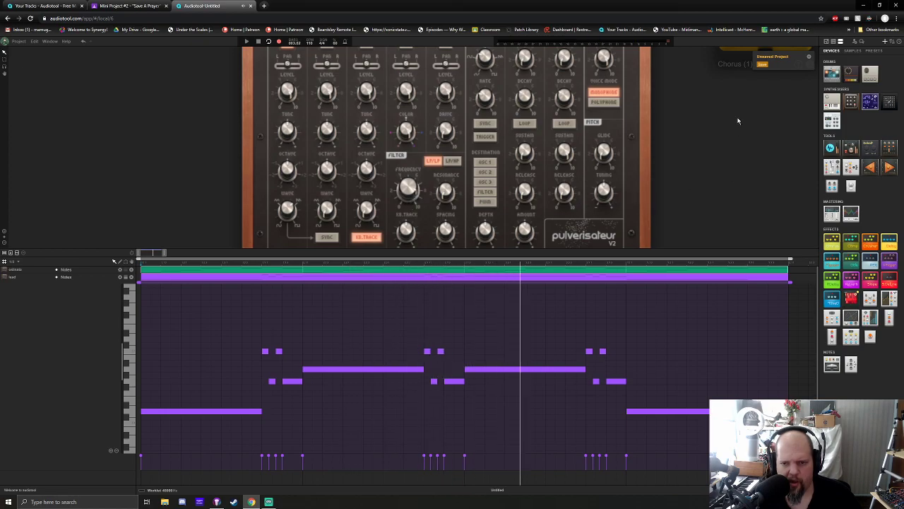
- Switch on the lead synth's chorus pedal, and play the melody through it
{"action": "left_click_drag", "start_coordinate": [738, 122], "coordinate": [412, 284]}
{"action": "left_click_drag", "start_coordinate": [538, 153], "coordinate": [554, 173]}
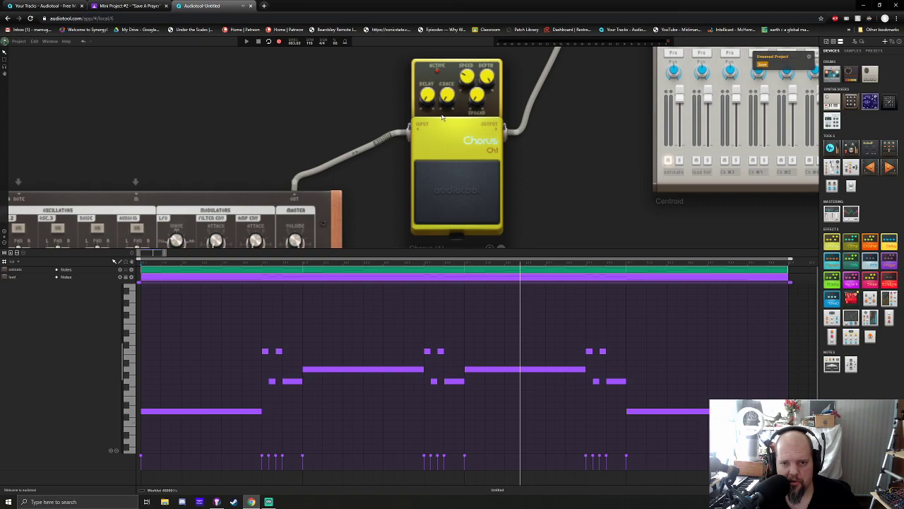
{"action": "left_click", "coordinate": [457, 200]}
{"action": "key", "text": "space"}
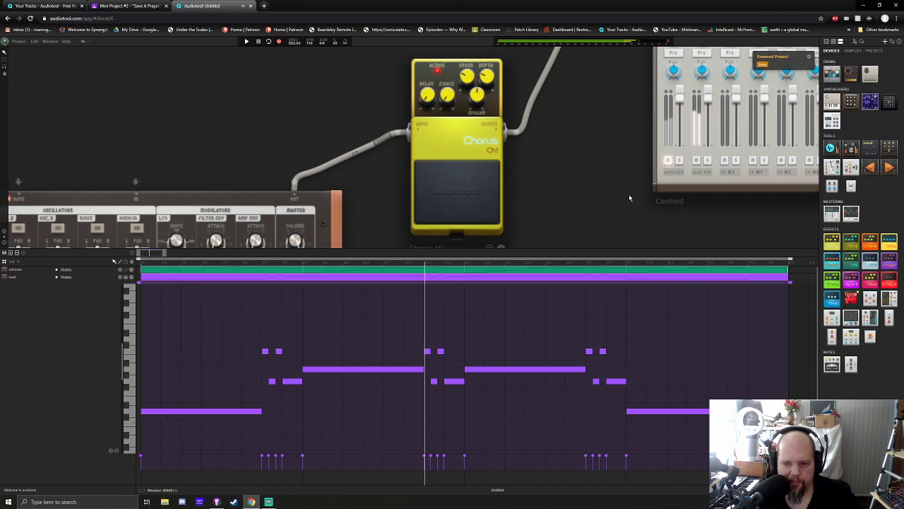
- Add a Reverb pedal beside the mixer, and cable it to the mixer's aux 1 send and return
{"action": "scroll", "coordinate": [617, 215], "scroll_direction": "down", "scroll_amount": 3}
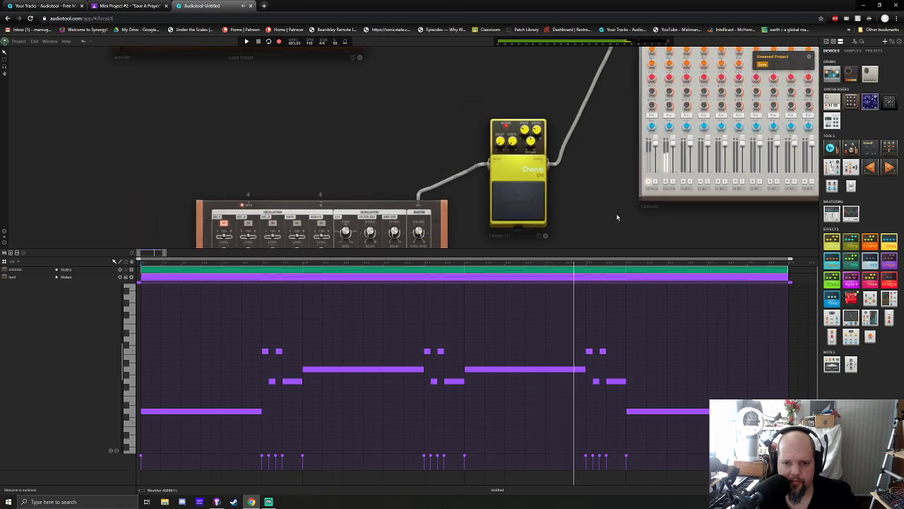
{"action": "left_click_drag", "start_coordinate": [616, 218], "coordinate": [476, 144]}
{"action": "scroll", "coordinate": [476, 145], "scroll_direction": "down", "scroll_amount": 3}
{"action": "left_click_drag", "start_coordinate": [685, 146], "coordinate": [521, 223]}
{"action": "left_click_drag", "start_coordinate": [851, 281], "coordinate": [458, 148]}
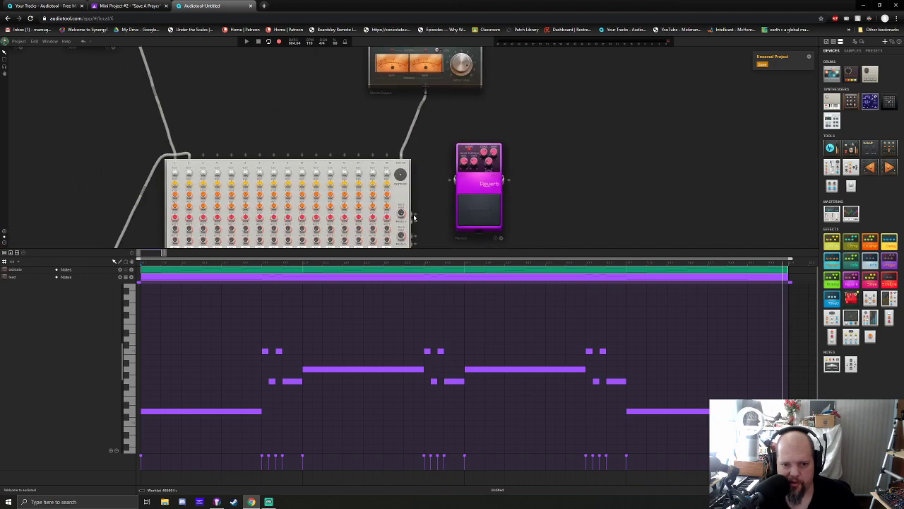
{"action": "left_click_drag", "start_coordinate": [450, 193], "coordinate": [448, 183]}
{"action": "left_click_drag", "start_coordinate": [417, 226], "coordinate": [508, 180]}
{"action": "scroll", "coordinate": [515, 151], "scroll_direction": "up", "scroll_amount": 3}
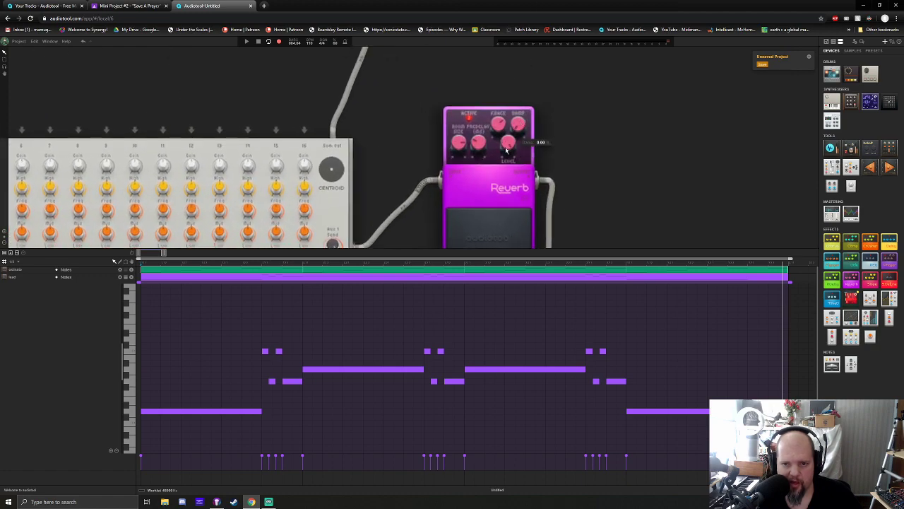
{"action": "mouse_move", "coordinate": [477, 145]}
{"action": "left_mouse_down"}
{"action": "mouse_move", "coordinate": [487, 145]}
{"action": "mouse_move", "coordinate": [475, 145]}
{"action": "left_mouse_up"}
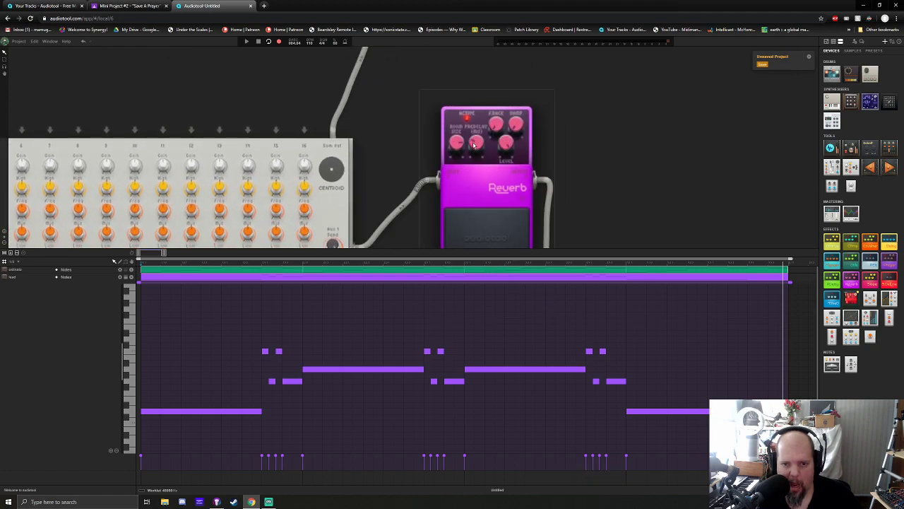
- Play the loop with the reverb connected, and unmute the ostinato channel on the mixer to hear both parts
{"action": "left_click_drag", "start_coordinate": [382, 229], "coordinate": [565, 60]}
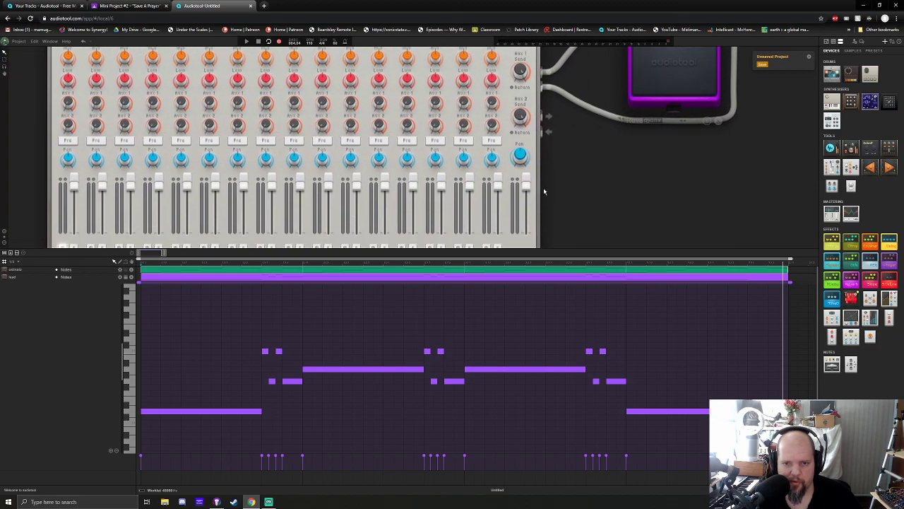
{"action": "left_click_drag", "start_coordinate": [544, 191], "coordinate": [661, 212]}
{"action": "scroll", "coordinate": [404, 223], "scroll_direction": "down", "scroll_amount": 5}
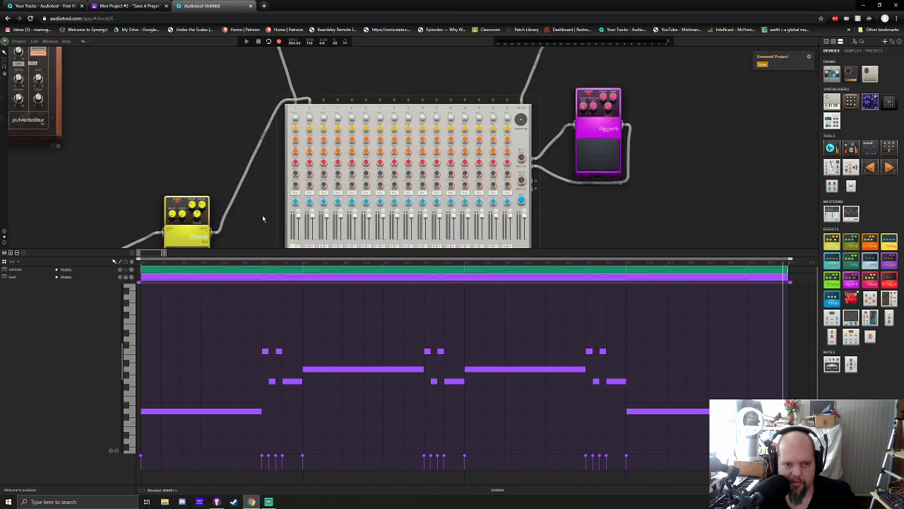
{"action": "left_click_drag", "start_coordinate": [265, 217], "coordinate": [340, 216]}
{"action": "scroll", "coordinate": [396, 204], "scroll_direction": "up", "scroll_amount": 3}
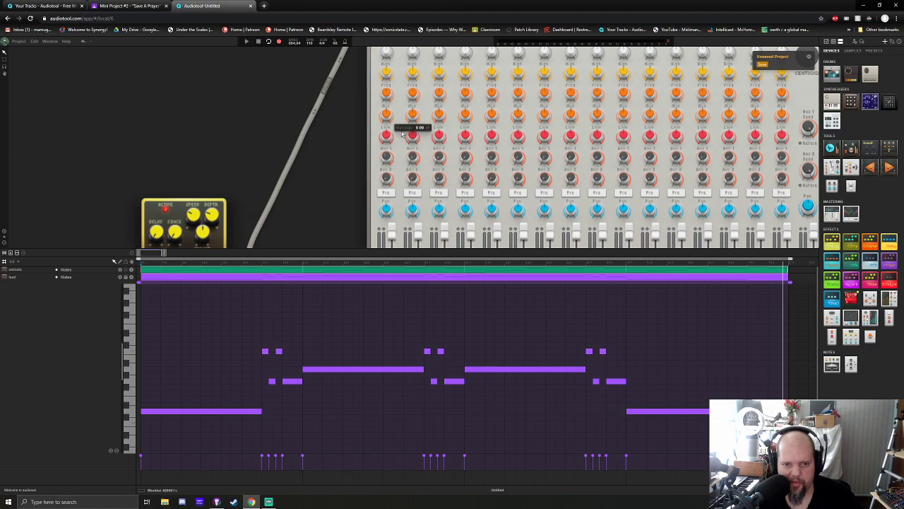
{"action": "key", "text": "space"}
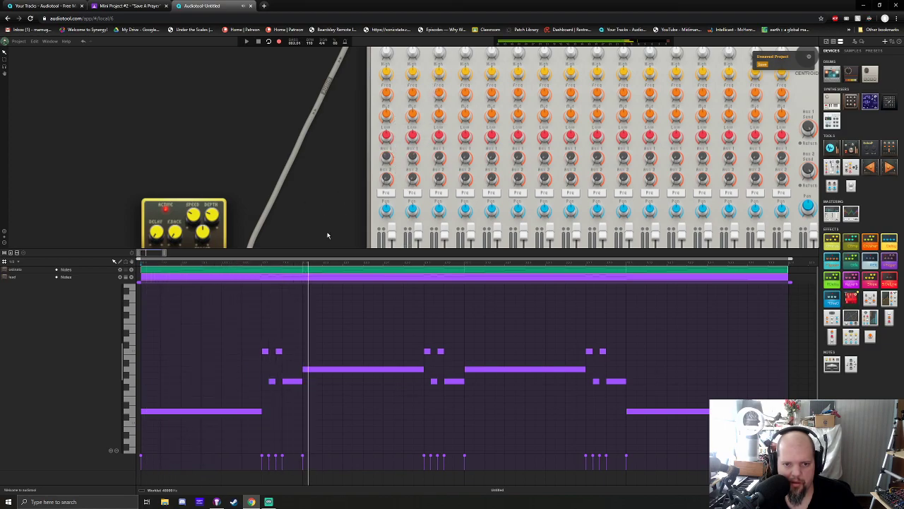
{"action": "scroll", "coordinate": [329, 234], "scroll_direction": "down", "scroll_amount": 2}
{"action": "scroll", "coordinate": [329, 234], "scroll_direction": "down", "scroll_amount": 1}
{"action": "key", "text": "space"}
{"action": "key", "text": "space"}
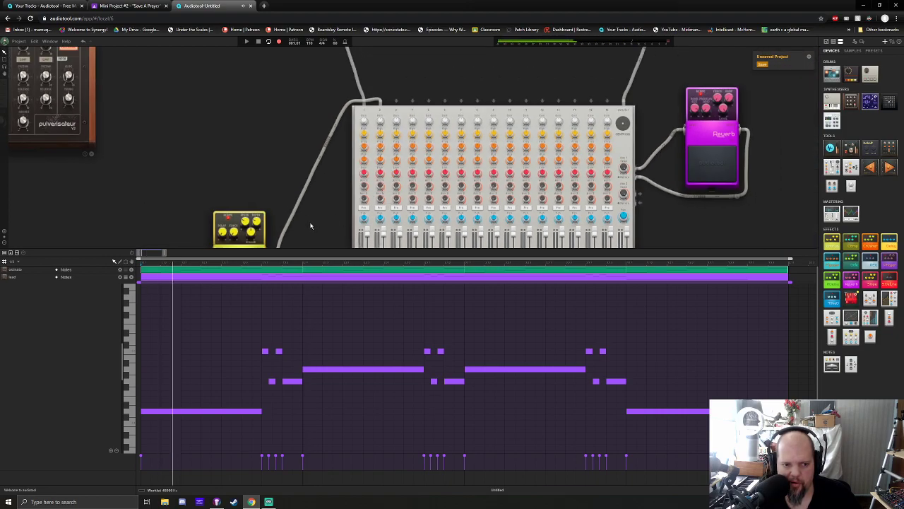
{"action": "left_click_drag", "start_coordinate": [308, 224], "coordinate": [368, 156]}
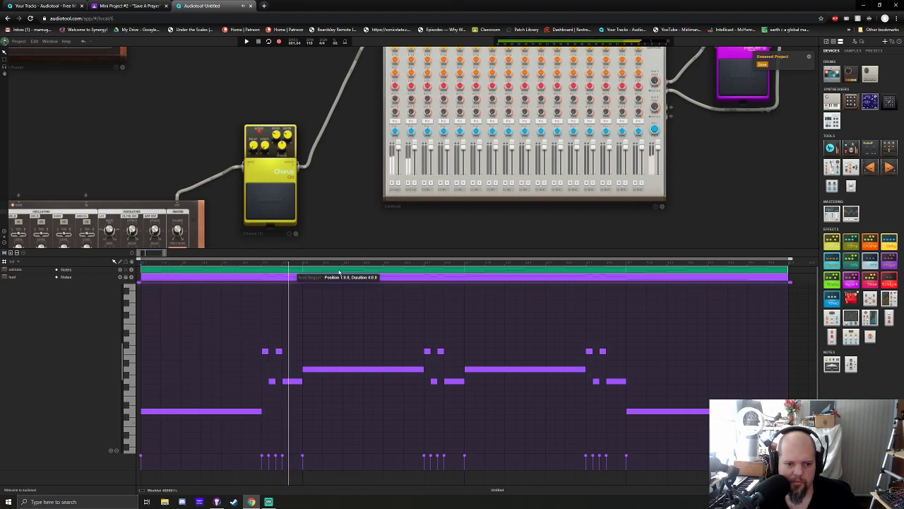
- View the ostinato and lead notes together in an enlarged timeline during playback, and close both note editors
{"action": "left_click_drag", "start_coordinate": [356, 251], "coordinate": [374, 55]}
{"action": "left_click", "coordinate": [393, 67]}
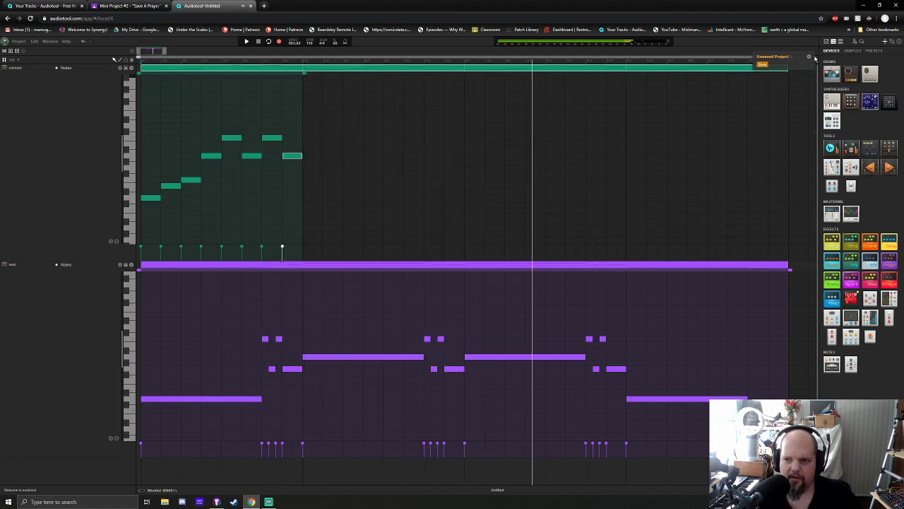
{"action": "double_click", "coordinate": [271, 71]}
{"action": "double_click", "coordinate": [281, 75]}
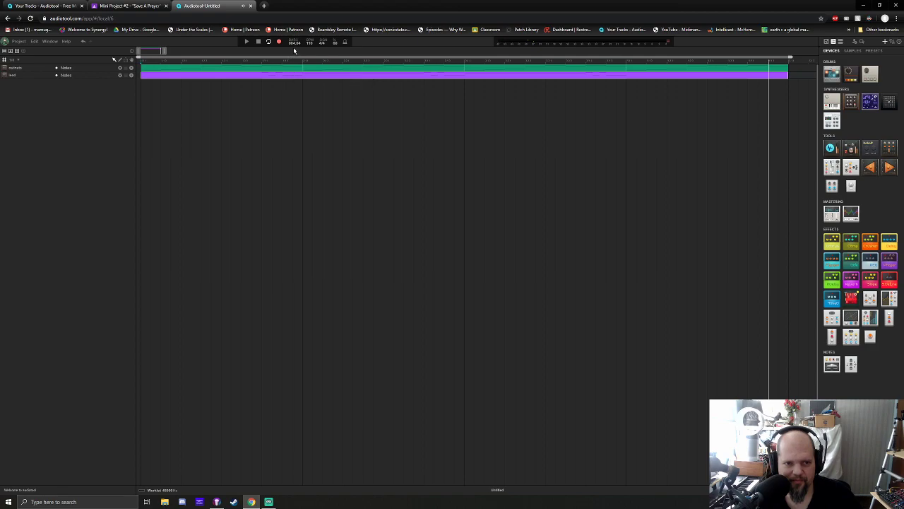
- Shrink the timeline and review the complete device layout of synths, pedals, mixer and output
{"action": "left_click_drag", "start_coordinate": [295, 49], "coordinate": [300, 393]}
{"action": "left_click_drag", "start_coordinate": [327, 344], "coordinate": [460, 372]}
{"action": "scroll", "coordinate": [456, 294], "scroll_direction": "down", "scroll_amount": 3}
{"action": "left_click_drag", "start_coordinate": [532, 304], "coordinate": [496, 317]}
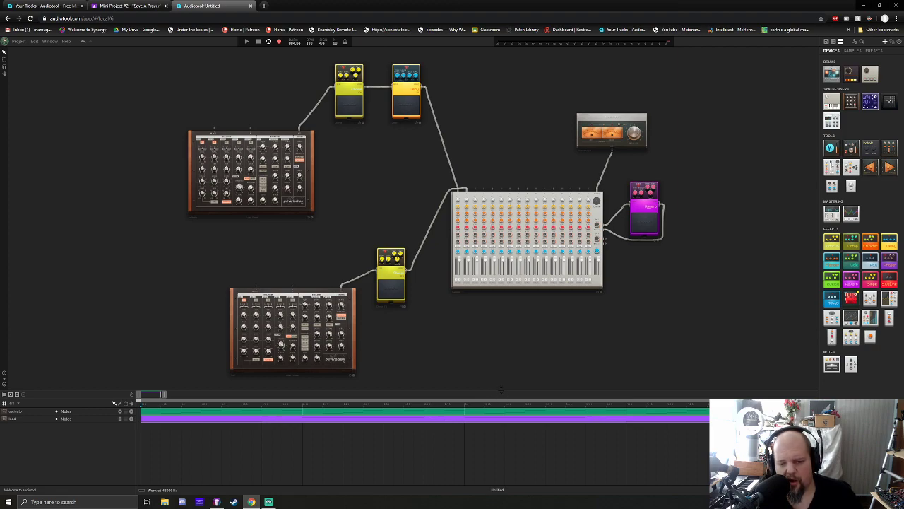
- Enlarge the timeline again, look over the lead region's notes, and close its note editor
{"action": "left_click_drag", "start_coordinate": [501, 390], "coordinate": [519, 148]}
{"action": "double_click", "coordinate": [387, 178]}
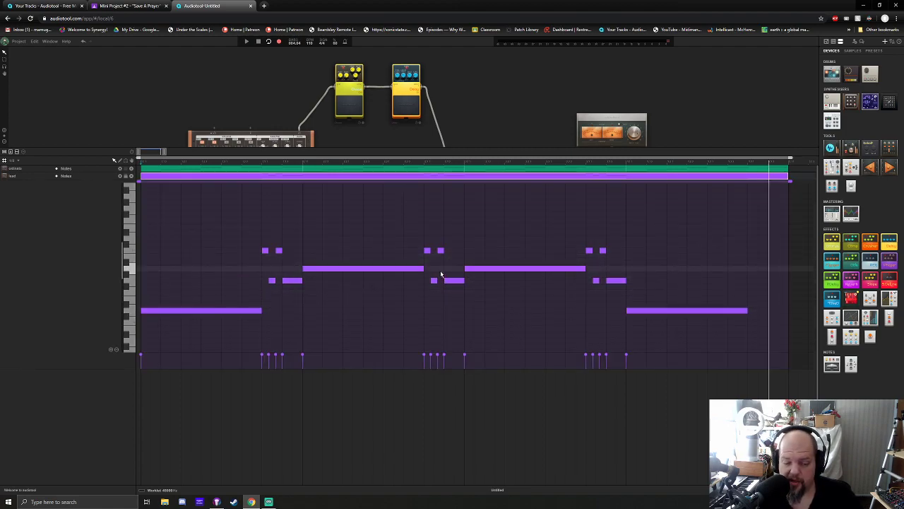
{"action": "double_click", "coordinate": [416, 178]}
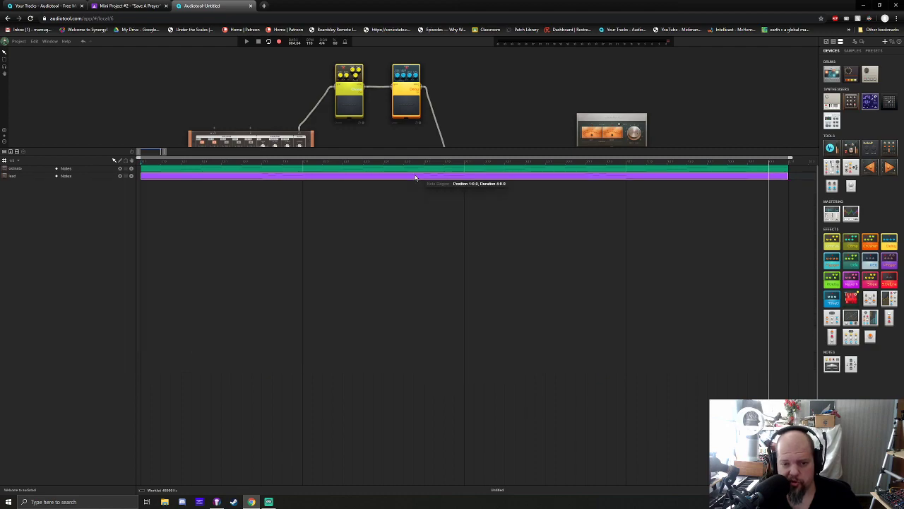
- Shrink the timeline and look over the complete device layout of the mini project
{"action": "left_click_drag", "start_coordinate": [424, 146], "coordinate": [446, 390]}
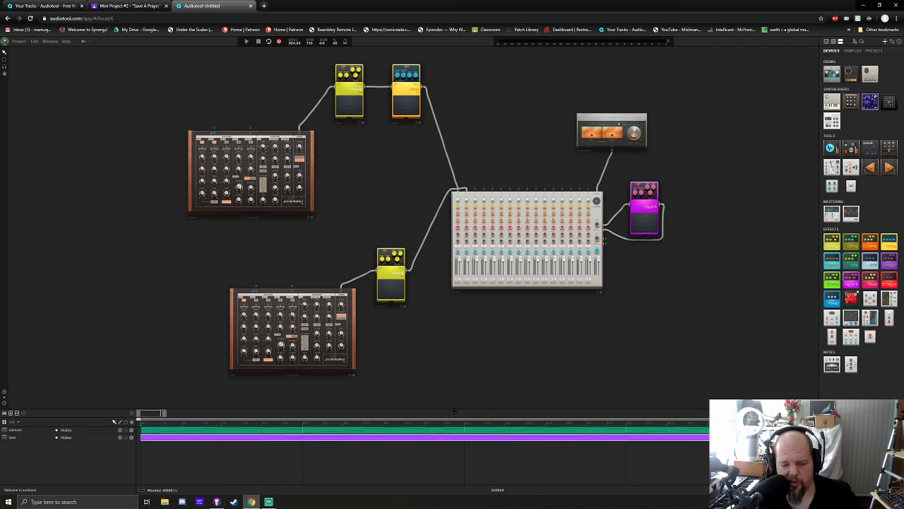
{"action": "left_click_drag", "start_coordinate": [453, 407], "coordinate": [456, 416]}
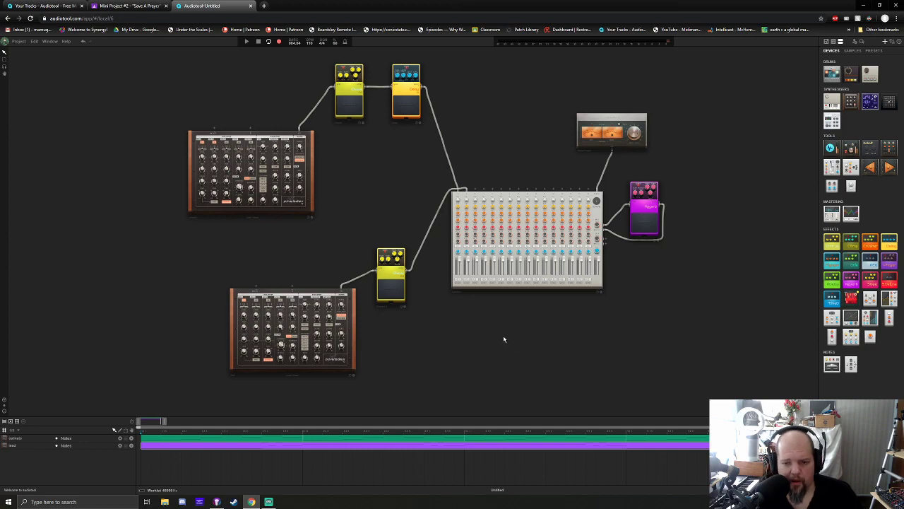
{"action": "scroll", "coordinate": [507, 337], "scroll_direction": "down", "scroll_amount": 5}
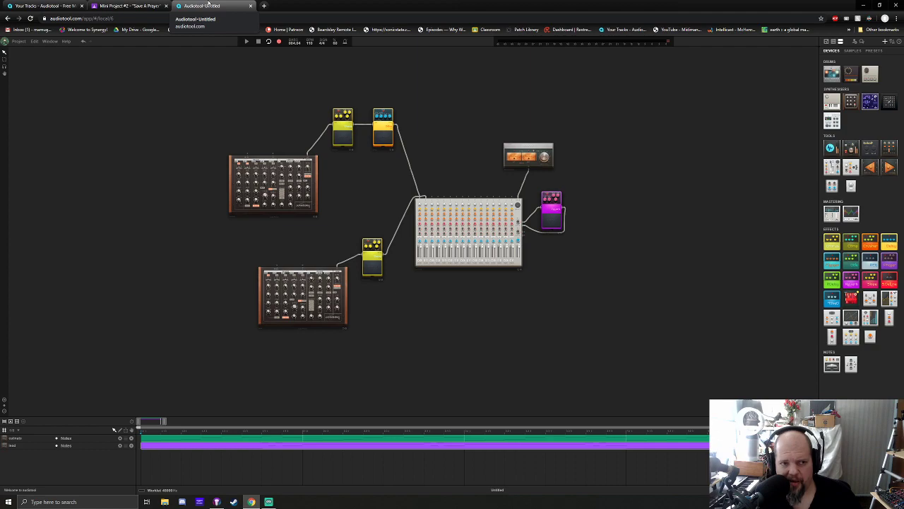
- Close the untitled project and the mini project page, and open the Bach prelude project in the studio
{"action": "key", "text": "ctrl+w"}
{"action": "left_click", "coordinate": [53, 4]}
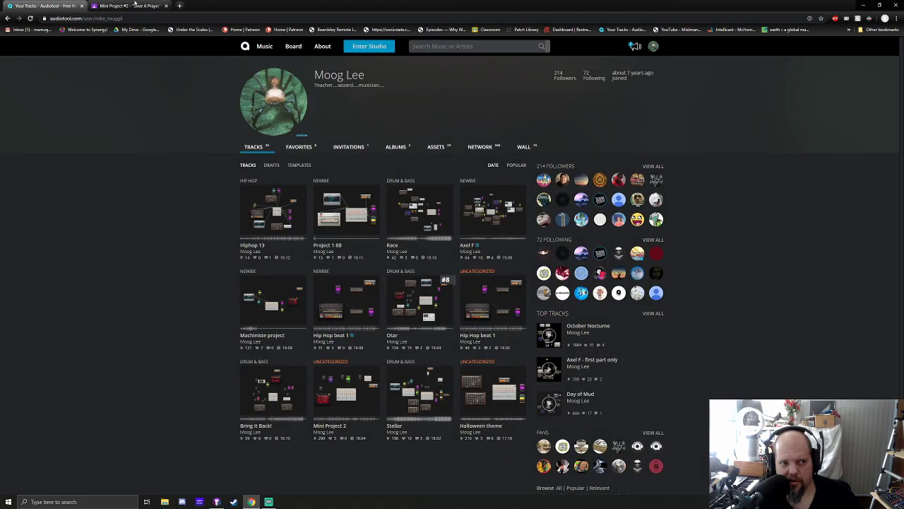
{"action": "left_click", "coordinate": [166, 5]}
{"action": "left_click", "coordinate": [371, 49]}
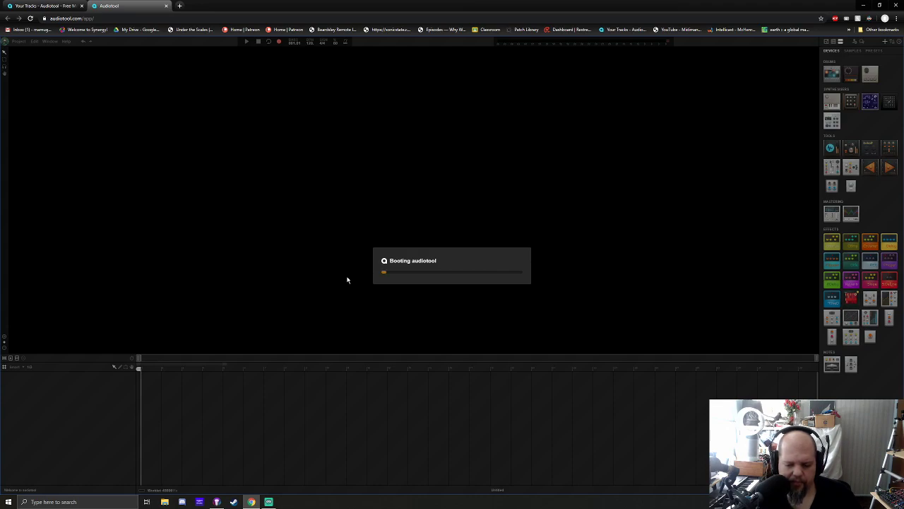
{"action": "left_click", "coordinate": [364, 301]}
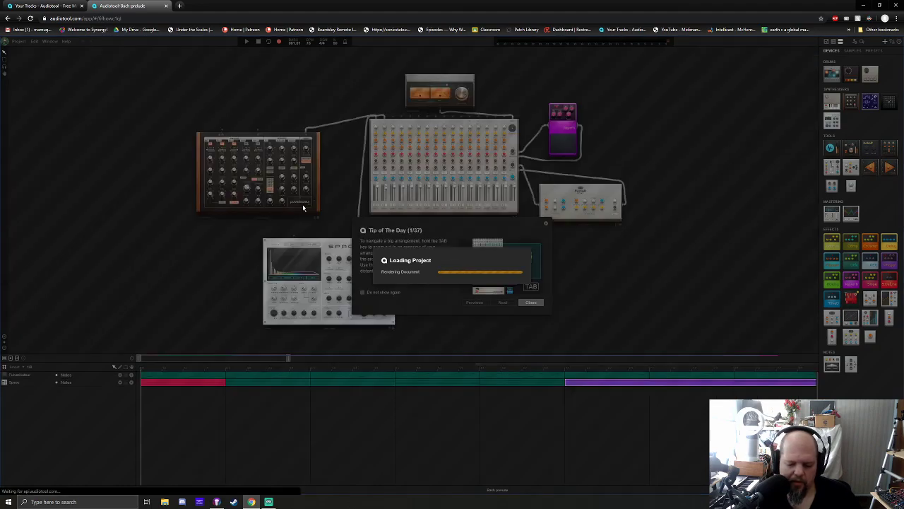
- Dismiss the Tip of the Day and view the Bach prelude's full device layout
{"action": "left_click", "coordinate": [362, 292]}
{"action": "left_click", "coordinate": [531, 302]}
{"action": "scroll", "coordinate": [435, 284], "scroll_direction": "down", "scroll_amount": 3}
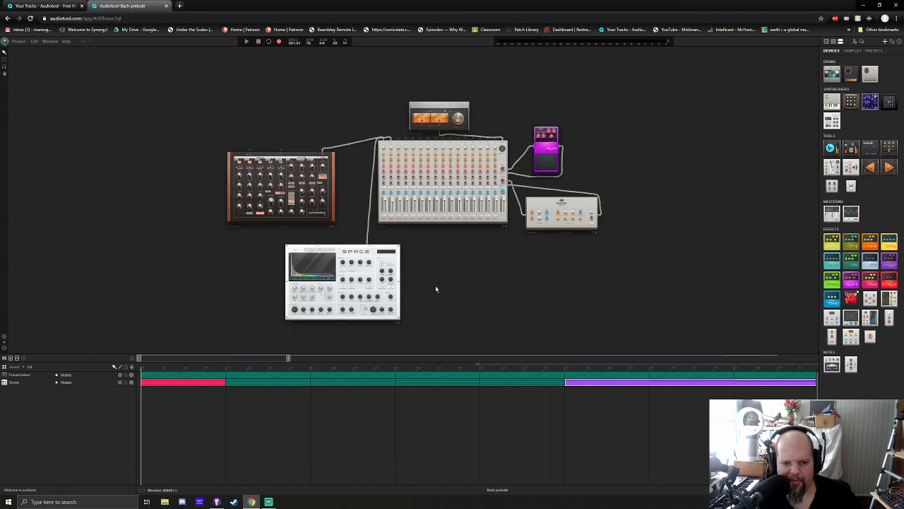
{"action": "scroll", "coordinate": [460, 283], "scroll_direction": "up", "scroll_amount": 2}
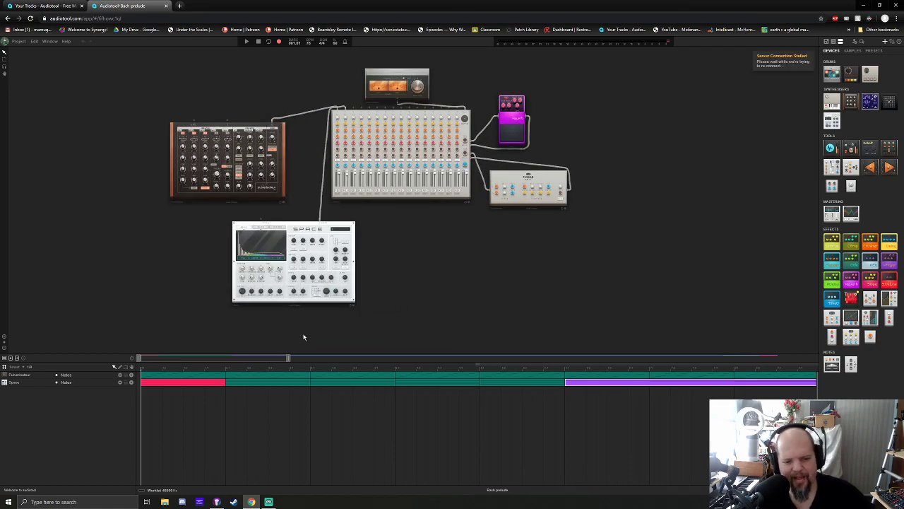
- Widen the visible timeline range and inspect the arpeggio notes in one of the Pulverisateur track's regions
{"action": "left_click_drag", "start_coordinate": [288, 358], "coordinate": [721, 358]}
{"action": "double_click", "coordinate": [320, 375]}
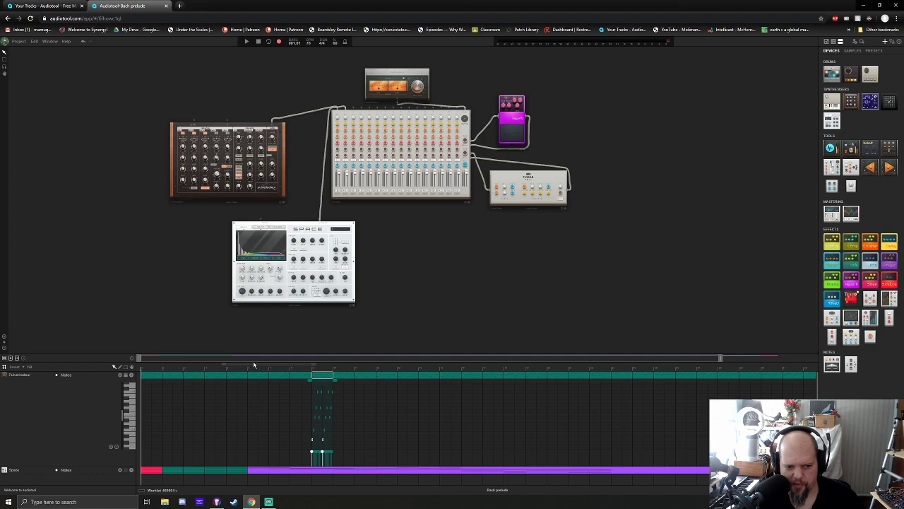
{"action": "scroll", "coordinate": [255, 360], "scroll_direction": "up", "scroll_amount": 3}
{"action": "scroll", "coordinate": [291, 358], "scroll_direction": "up", "scroll_amount": 4}
{"action": "scroll", "coordinate": [293, 359], "scroll_direction": "down", "scroll_amount": 5}
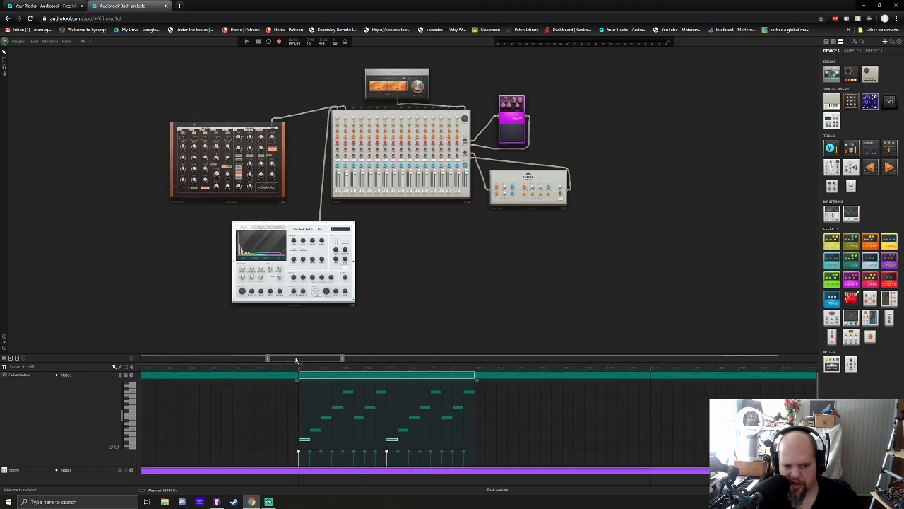
{"action": "scroll", "coordinate": [303, 360], "scroll_direction": "down", "scroll_amount": 5}
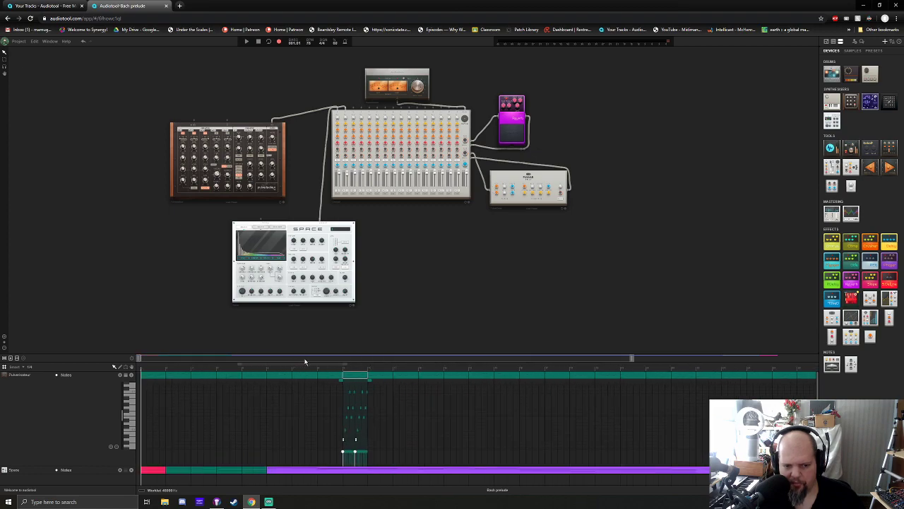
- Play the prelude with only the Space track's long region open in an enlarged note editor
{"action": "left_click_drag", "start_coordinate": [318, 357], "coordinate": [318, 262]}
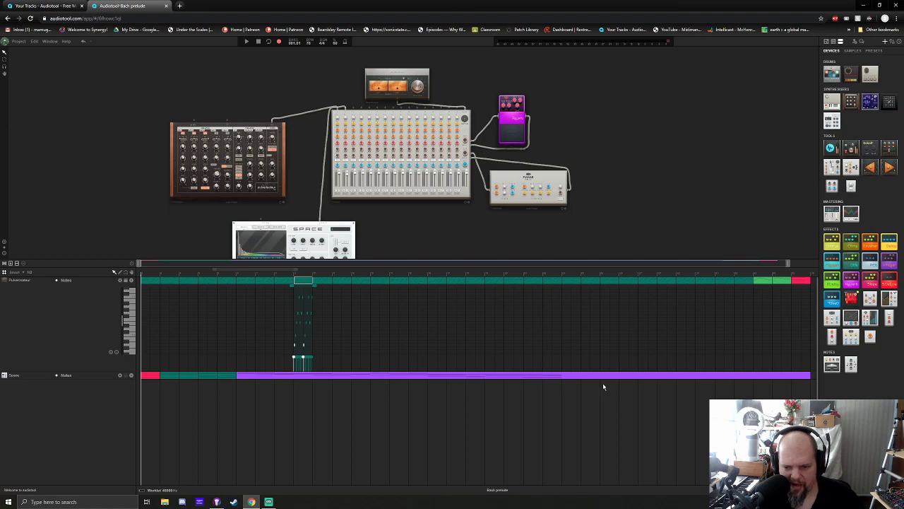
{"action": "left_click", "coordinate": [567, 377]}
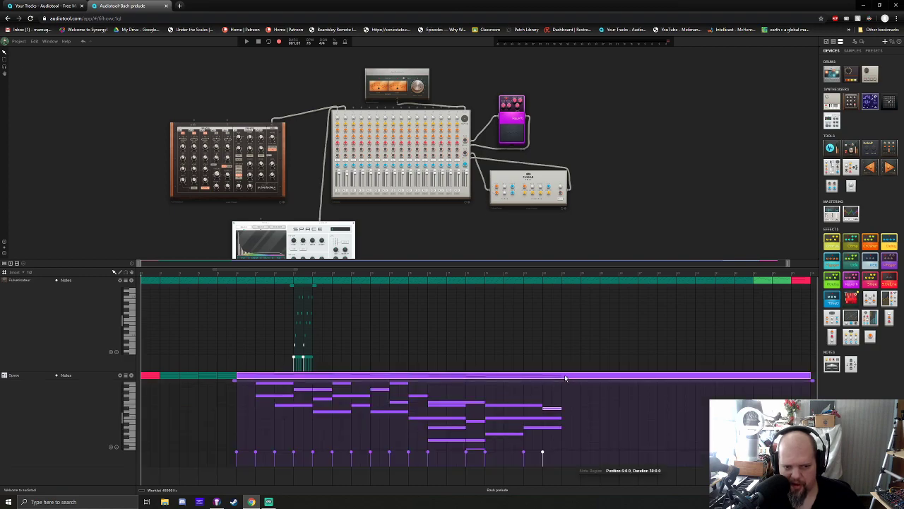
{"action": "key", "text": "space"}
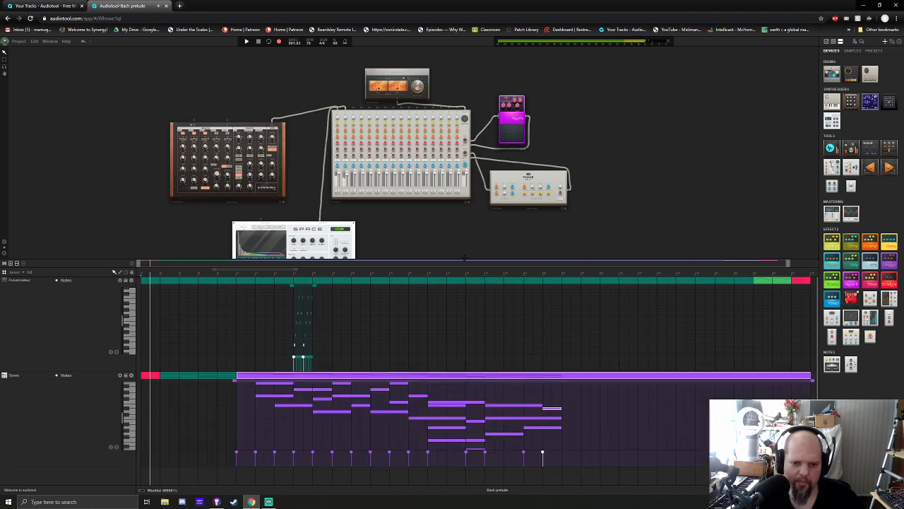
{"action": "left_click", "coordinate": [308, 283]}
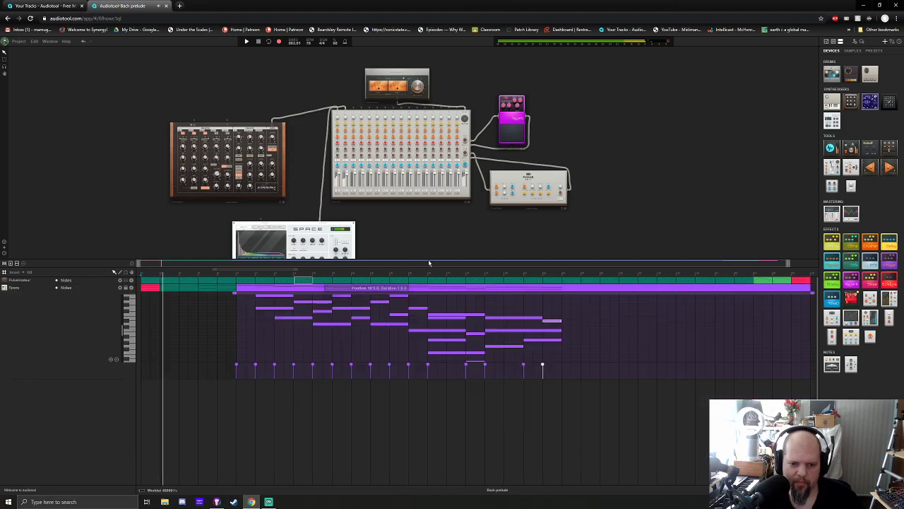
{"action": "left_click_drag", "start_coordinate": [429, 260], "coordinate": [438, 214]}
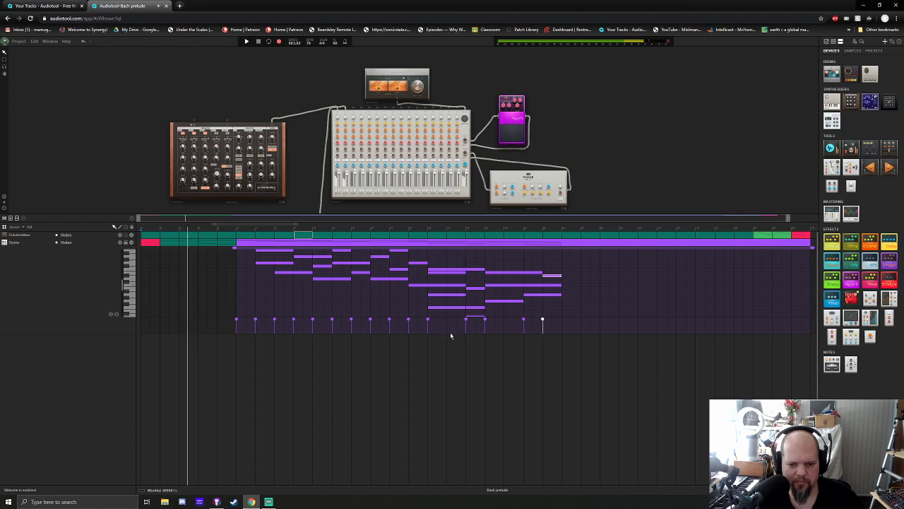
{"action": "left_click_drag", "start_coordinate": [450, 332], "coordinate": [442, 434]}
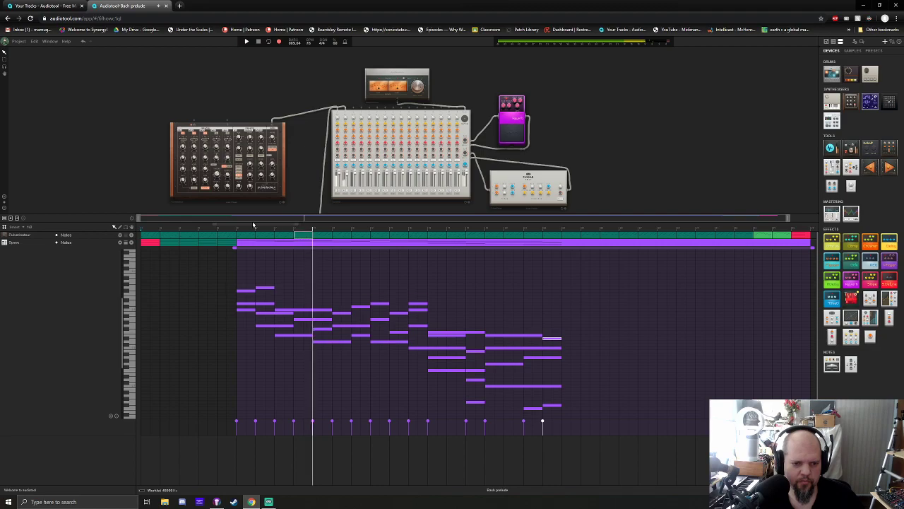
- Stop playback, enlarge the Space note rows and delete the short duplicate note overlapping a sustained chord note
{"action": "scroll", "coordinate": [287, 221], "scroll_direction": "up", "scroll_amount": 3}
{"action": "scroll", "coordinate": [287, 222], "scroll_direction": "up", "scroll_amount": 4}
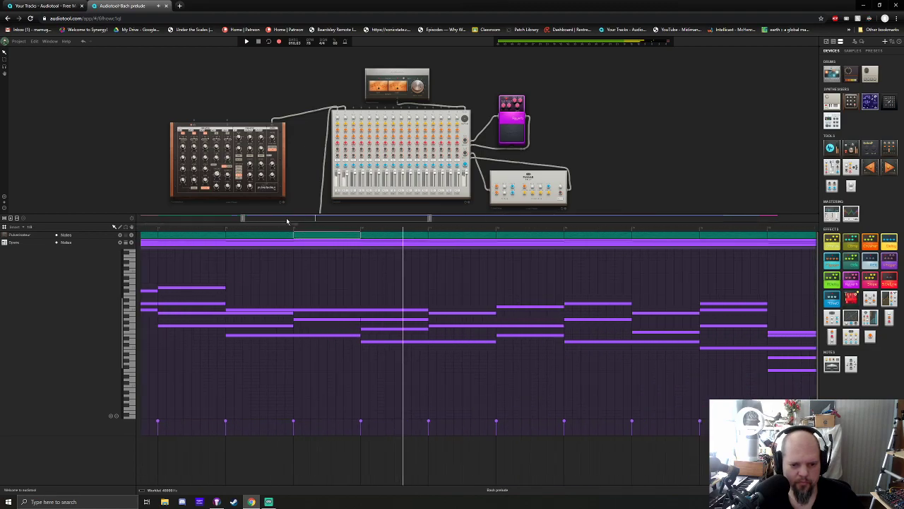
{"action": "left_click", "coordinate": [417, 322]}
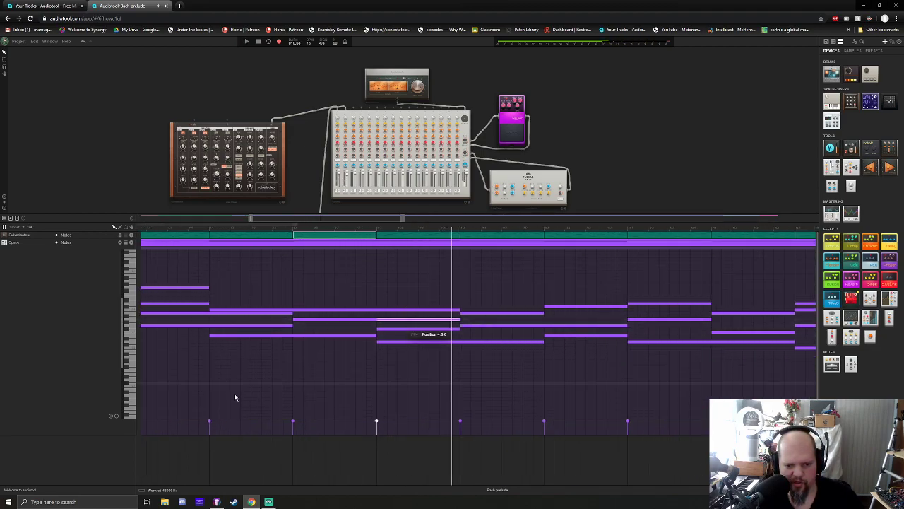
{"action": "left_click", "coordinate": [115, 416]}
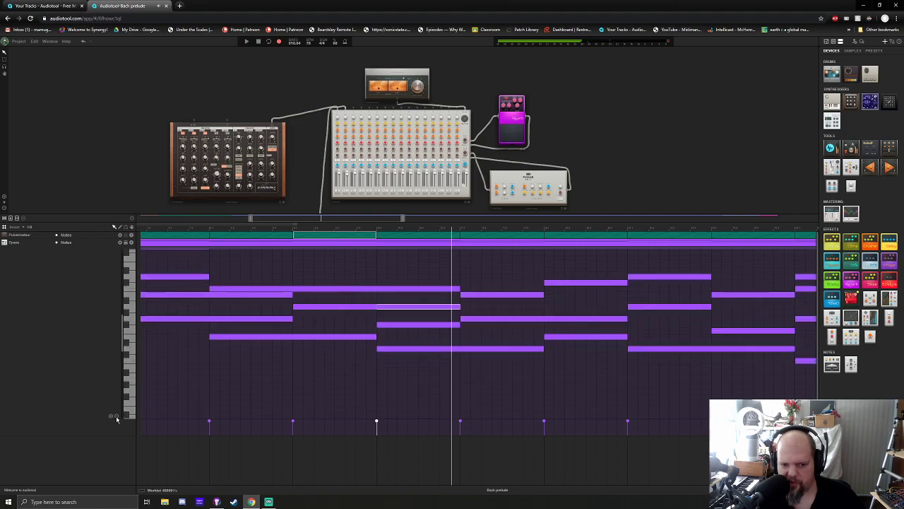
{"action": "left_click", "coordinate": [388, 317]}
{"action": "left_click", "coordinate": [391, 308]}
{"action": "key", "text": "Delete"}
{"action": "left_click", "coordinate": [376, 307]}
{"action": "left_click_drag", "start_coordinate": [377, 307], "coordinate": [460, 310]}
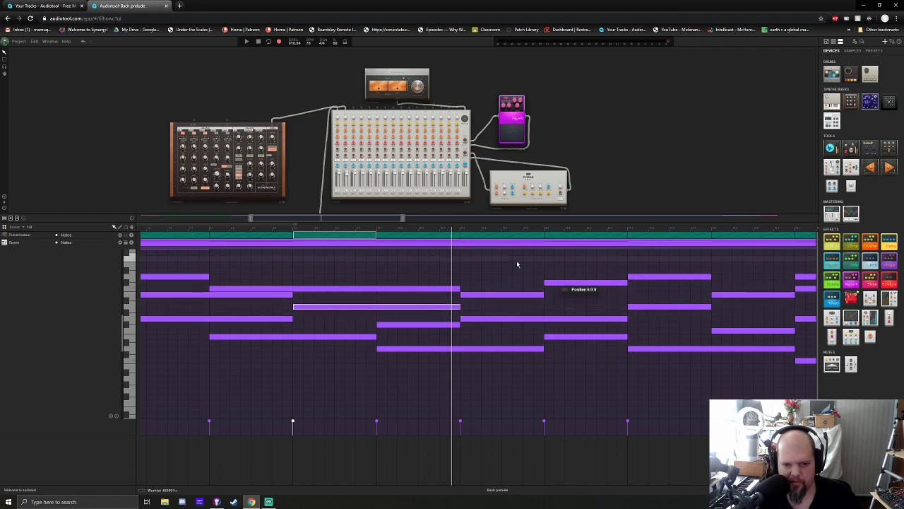
- Advance through the Space chords to the last written bars and place the playhead where the final four-bar group starts
{"action": "scroll", "coordinate": [381, 228], "scroll_direction": "right", "scroll_amount": 5}
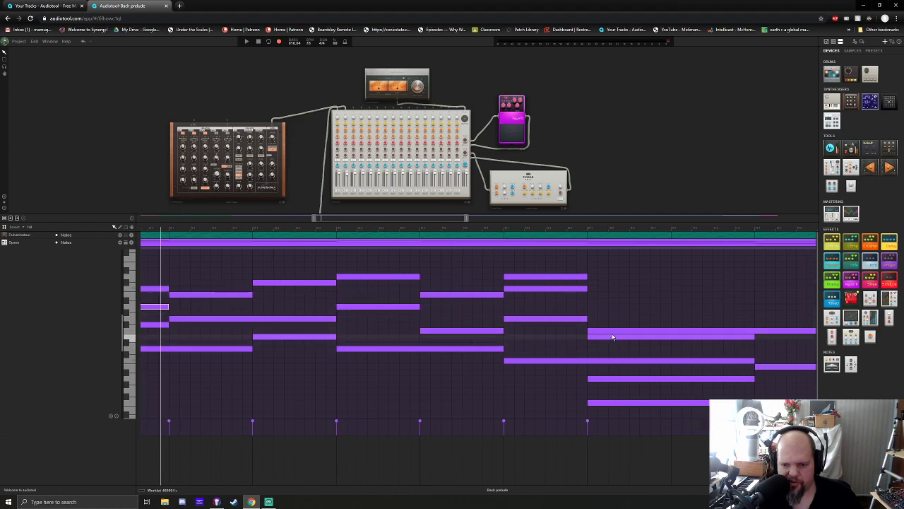
{"action": "left_click_drag", "start_coordinate": [425, 222], "coordinate": [513, 226]}
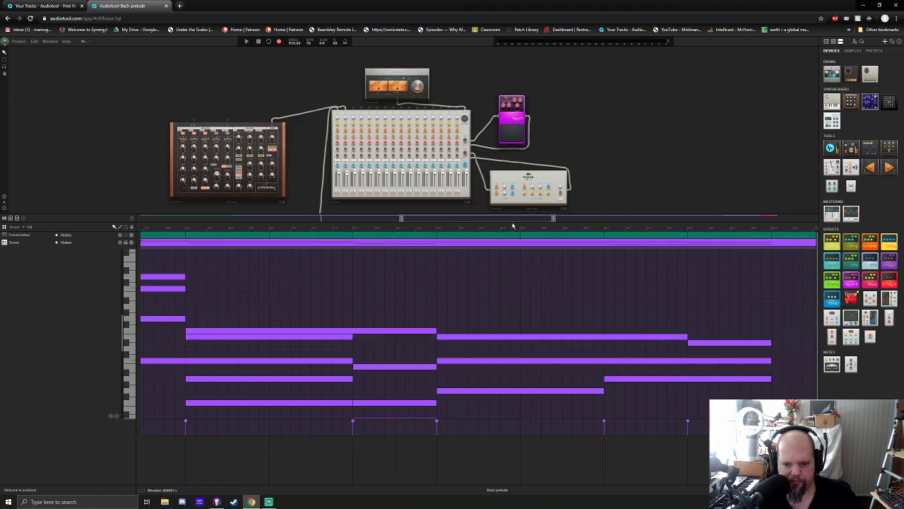
{"action": "scroll", "coordinate": [516, 222], "scroll_direction": "right", "scroll_amount": 6}
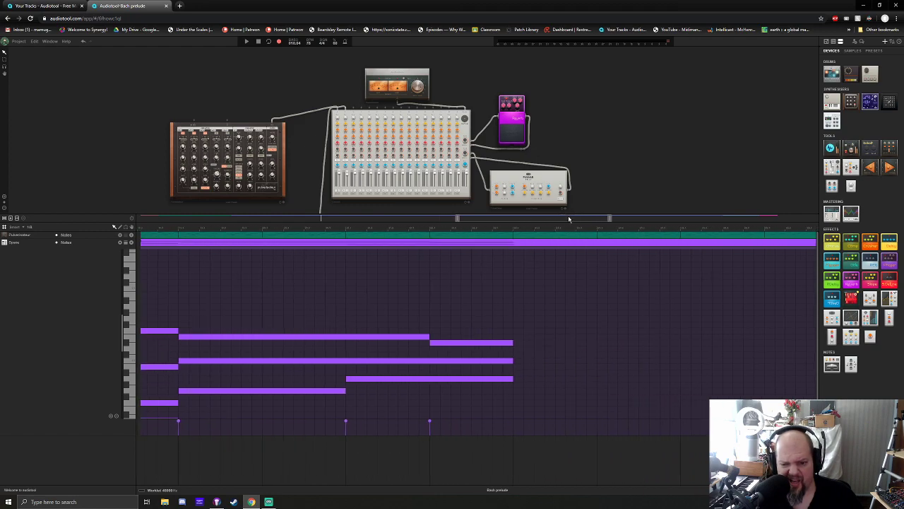
{"action": "left_click", "coordinate": [178, 231]}
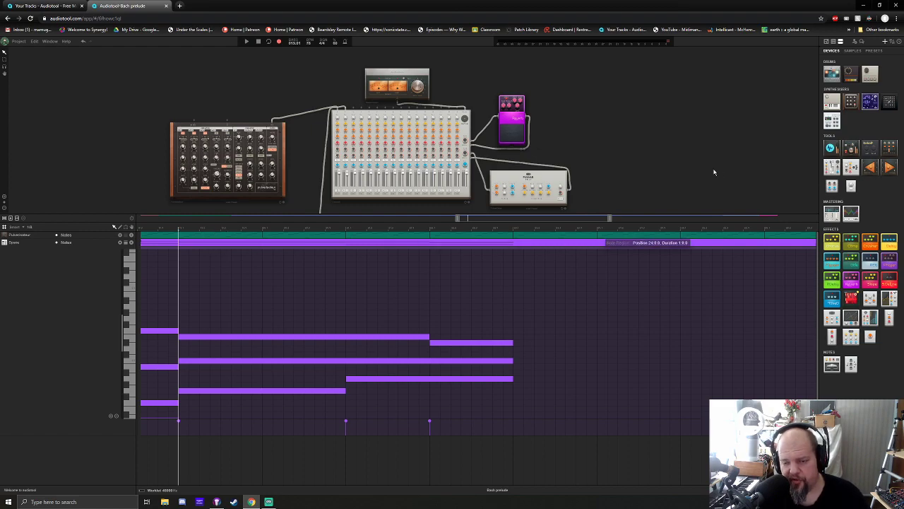
- Examine the lower notes of the final Space chords, adjusting the timeline height to see them all
{"action": "scroll", "coordinate": [697, 174], "scroll_direction": "down", "scroll_amount": 3}
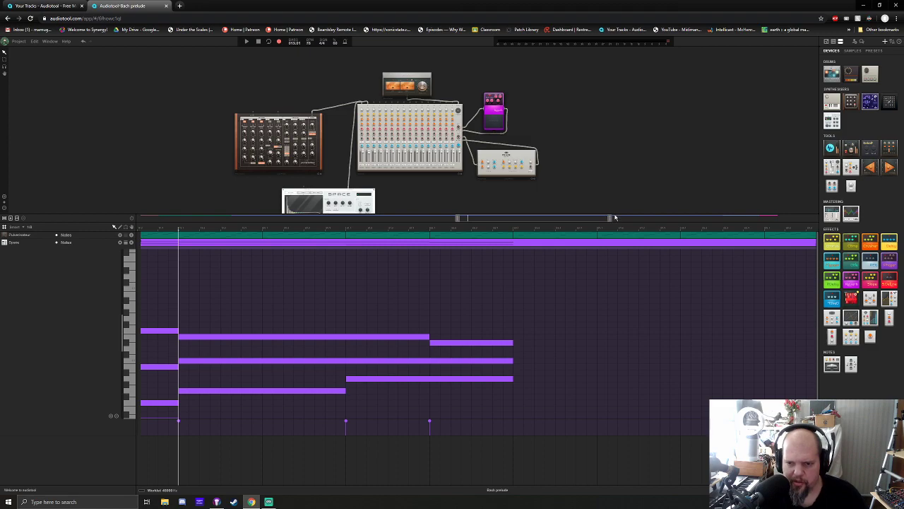
{"action": "left_click_drag", "start_coordinate": [616, 212], "coordinate": [615, 238]}
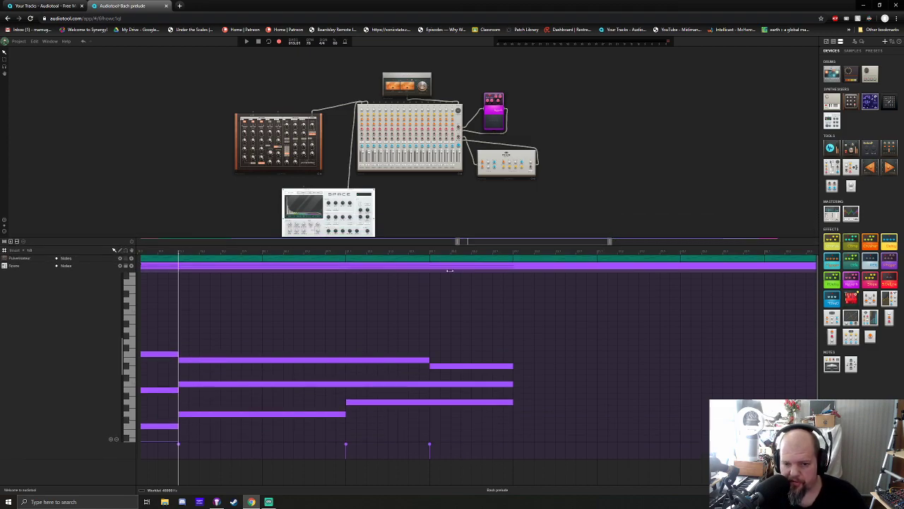
{"action": "scroll", "coordinate": [476, 363], "scroll_direction": "down", "scroll_amount": 3}
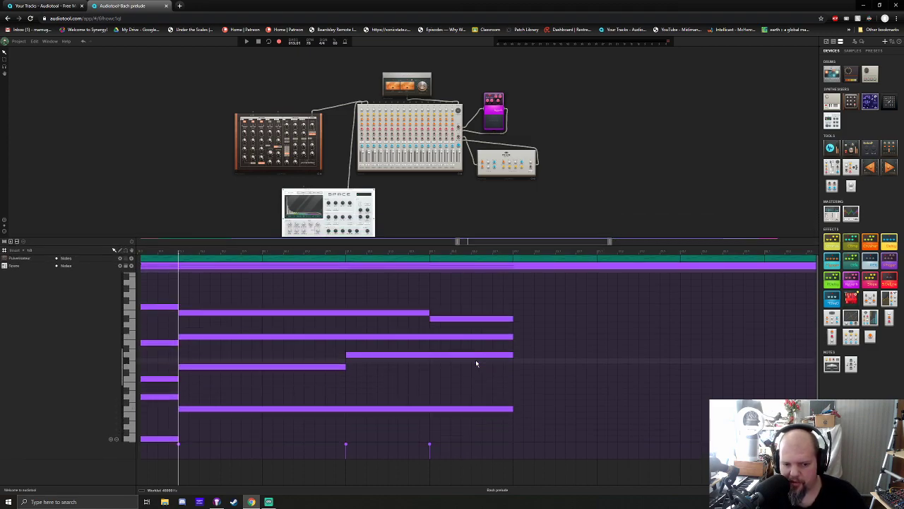
{"action": "scroll", "coordinate": [502, 347], "scroll_direction": "down", "scroll_amount": 1}
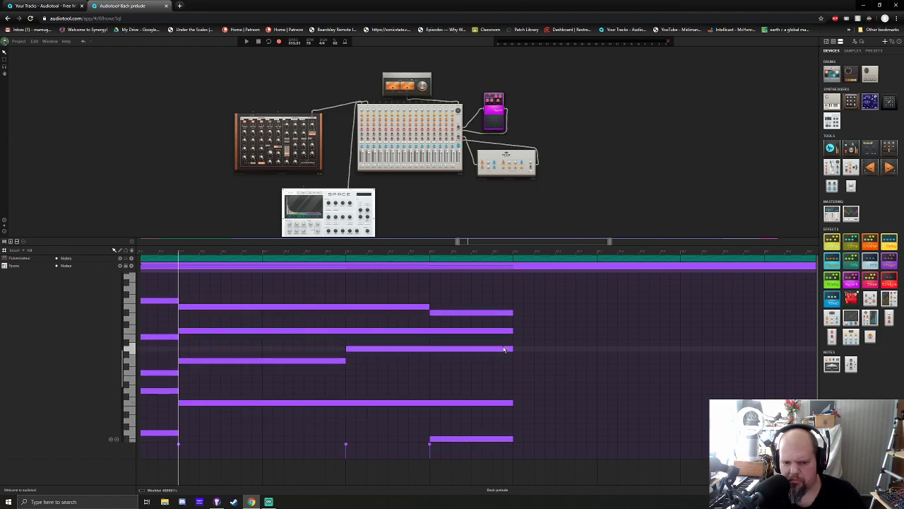
{"action": "scroll", "coordinate": [503, 342], "scroll_direction": "down", "scroll_amount": 3}
{"action": "scroll", "coordinate": [503, 342], "scroll_direction": "up", "scroll_amount": 2}
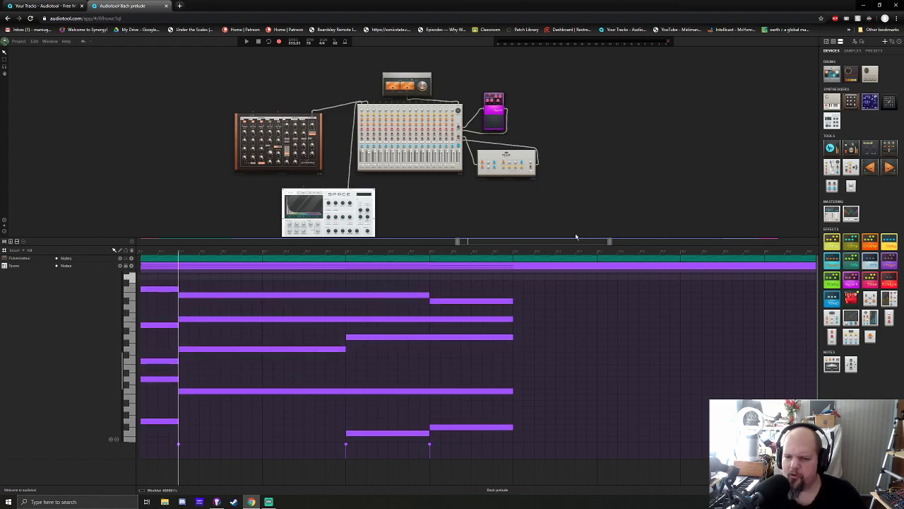
{"action": "left_click_drag", "start_coordinate": [576, 237], "coordinate": [579, 207]}
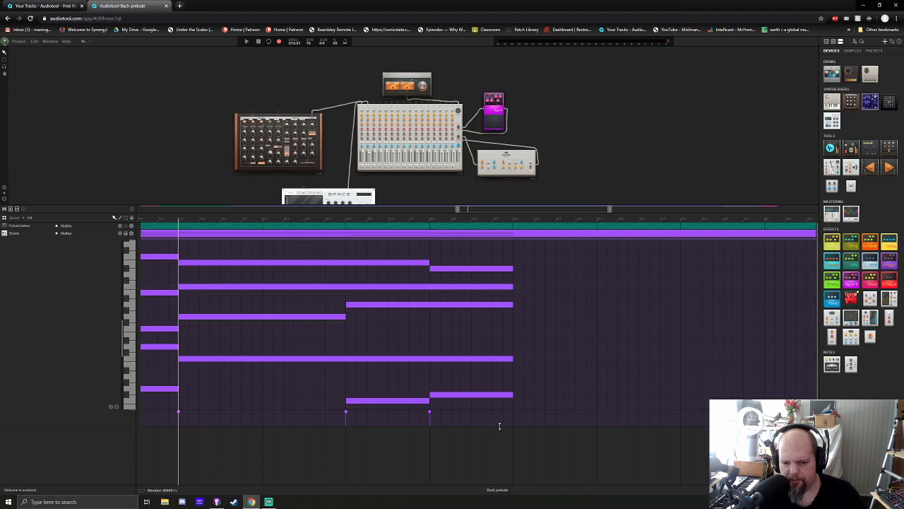
{"action": "scroll", "coordinate": [457, 318], "scroll_direction": "up", "scroll_amount": 1}
{"action": "scroll", "coordinate": [459, 322], "scroll_direction": "down", "scroll_amount": 2}
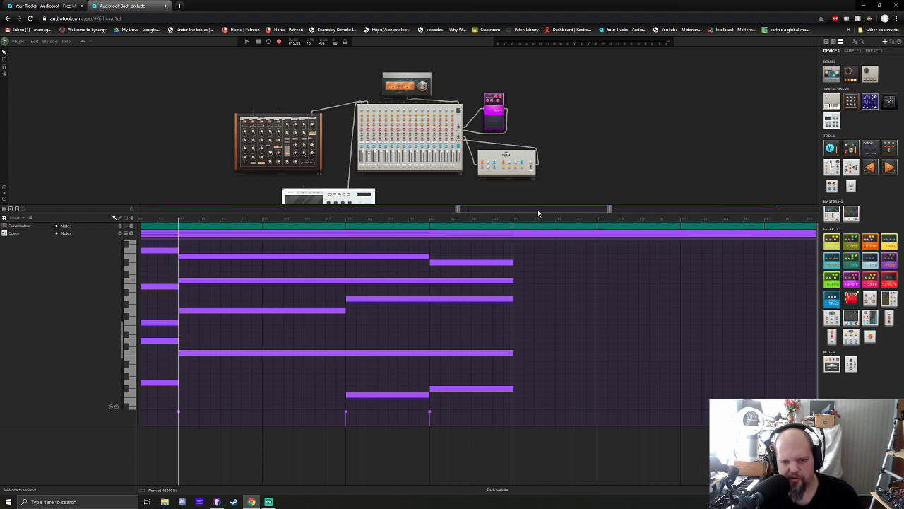
{"action": "scroll", "coordinate": [539, 212], "scroll_direction": "up", "scroll_amount": 1}
- Set the timeline snap to Bar and play the final Space chords from the playhead
{"action": "left_click_drag", "start_coordinate": [541, 212], "coordinate": [557, 211]}
{"action": "scroll", "coordinate": [558, 211], "scroll_direction": "down", "scroll_amount": 1}
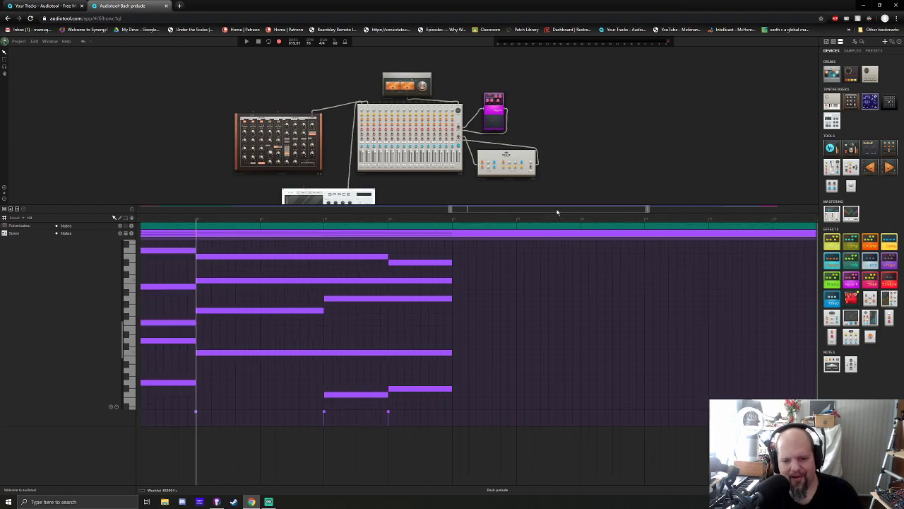
{"action": "left_click", "coordinate": [17, 218]}
{"action": "left_click", "coordinate": [23, 234]}
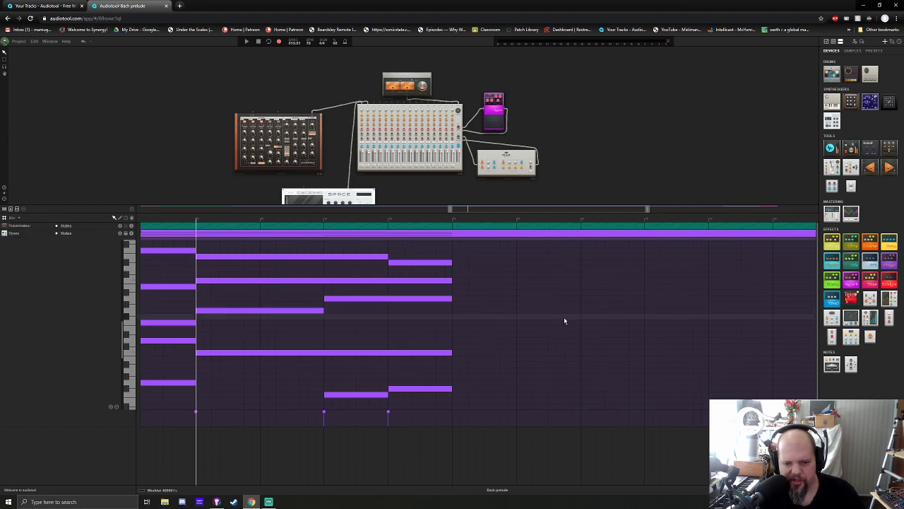
{"action": "key", "text": "space"}
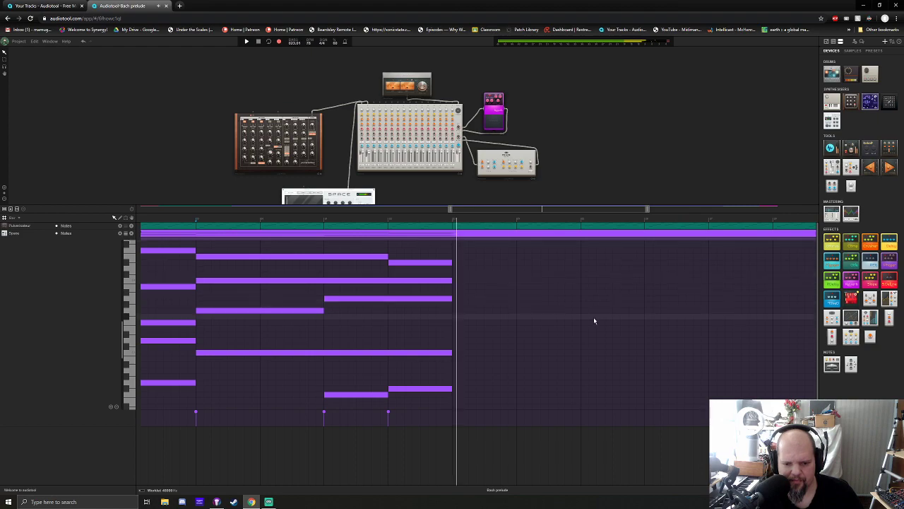
- Add a five-note Space chord, one bar long, at position 17.0.0 and play it back while completing it
{"action": "left_click", "coordinate": [458, 378]}
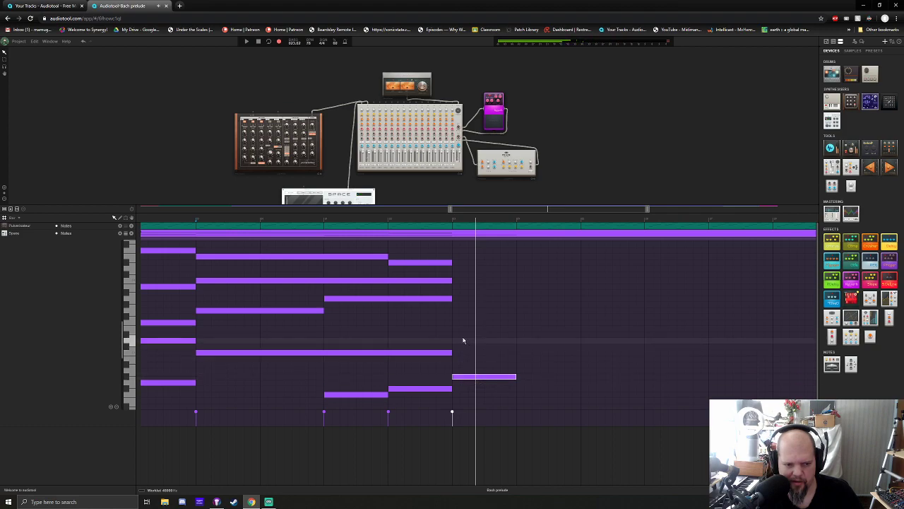
{"action": "left_click", "coordinate": [460, 329]}
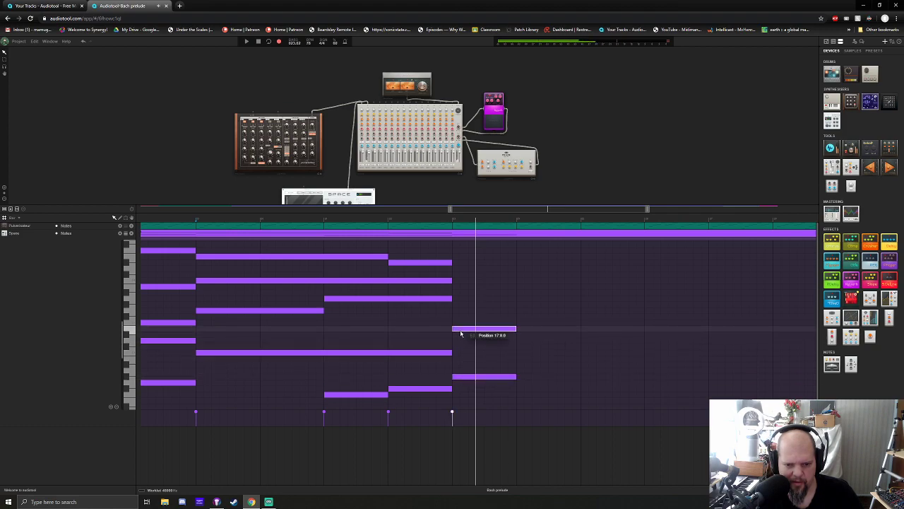
{"action": "left_click_drag", "start_coordinate": [460, 333], "coordinate": [458, 341]}
{"action": "left_click", "coordinate": [460, 323]}
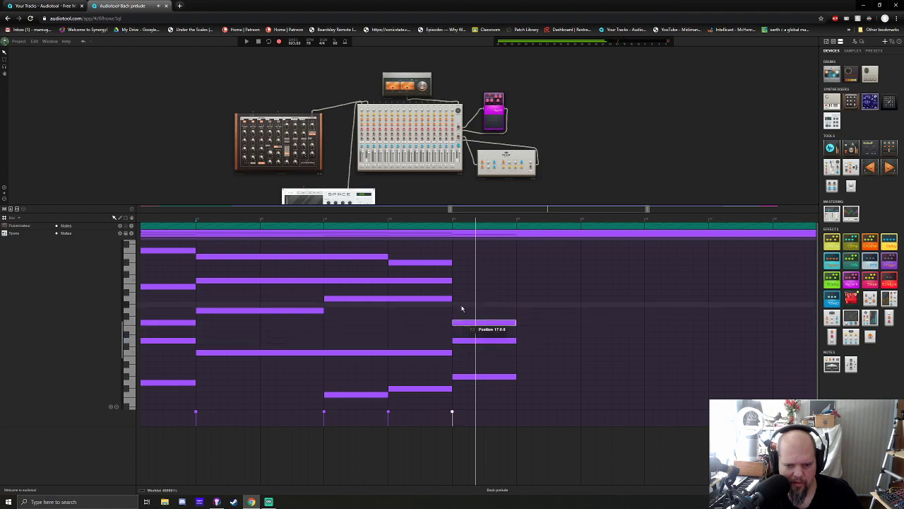
{"action": "left_click", "coordinate": [457, 286]}
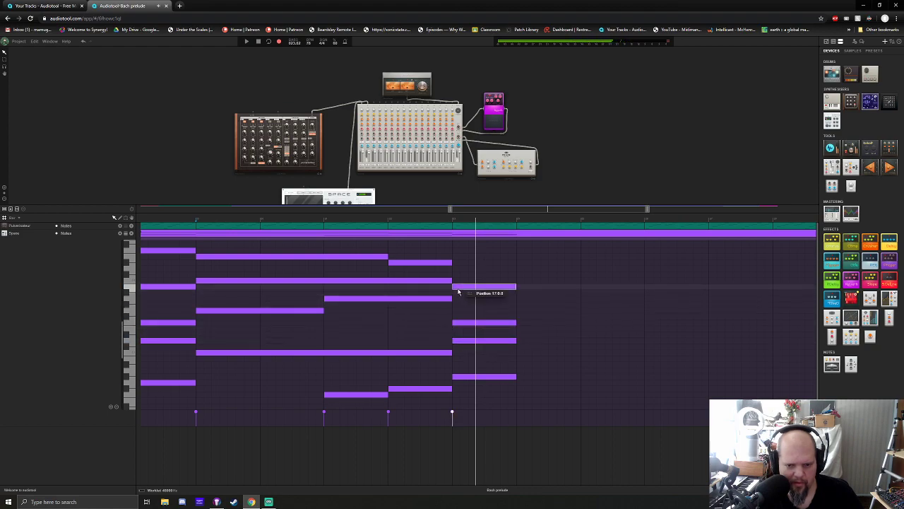
{"action": "key", "text": "space"}
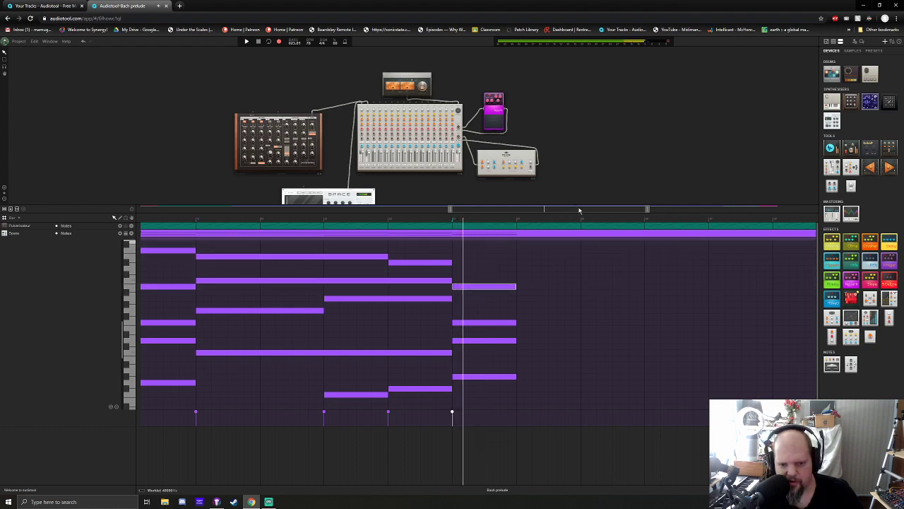
{"action": "left_click", "coordinate": [460, 269]}
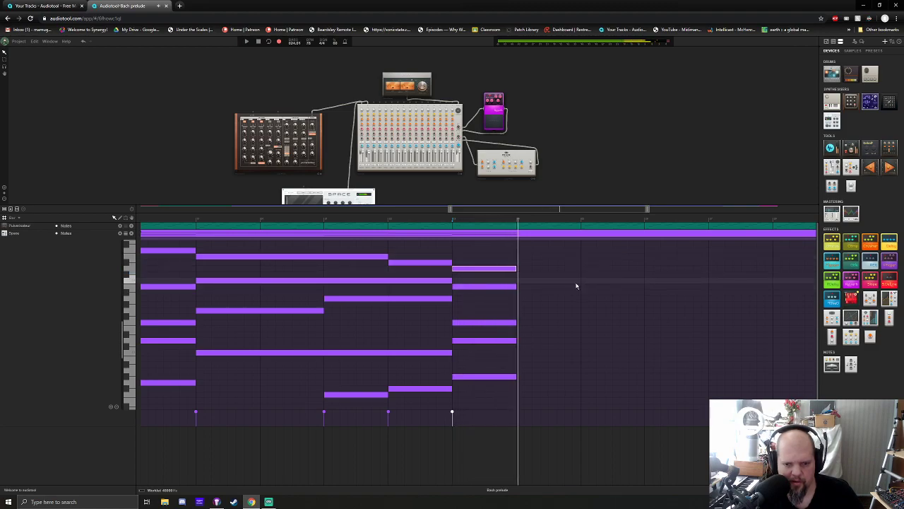
- Extend the two highest notes of the position 17.0.0 chord to a duration of 2.0.0, deleting the stray overlapping note
{"action": "left_click_drag", "start_coordinate": [514, 269], "coordinate": [580, 268]}
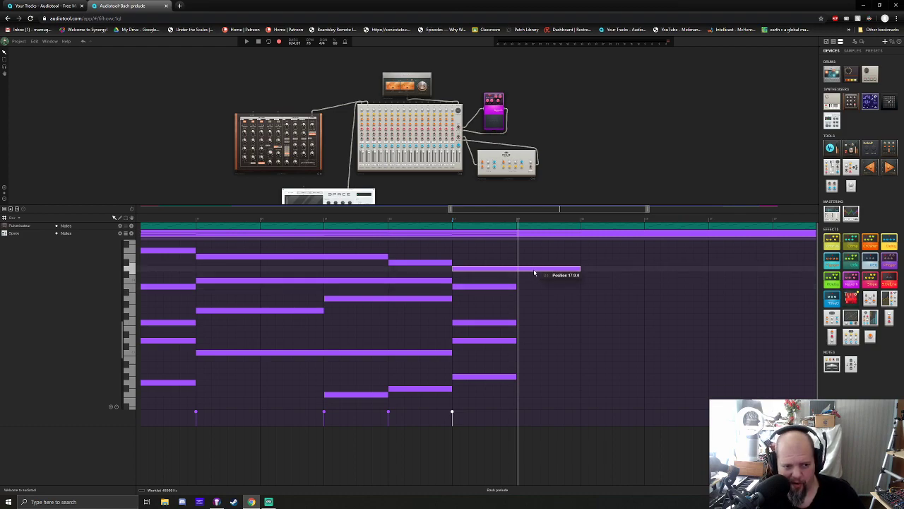
{"action": "left_click", "coordinate": [533, 292]}
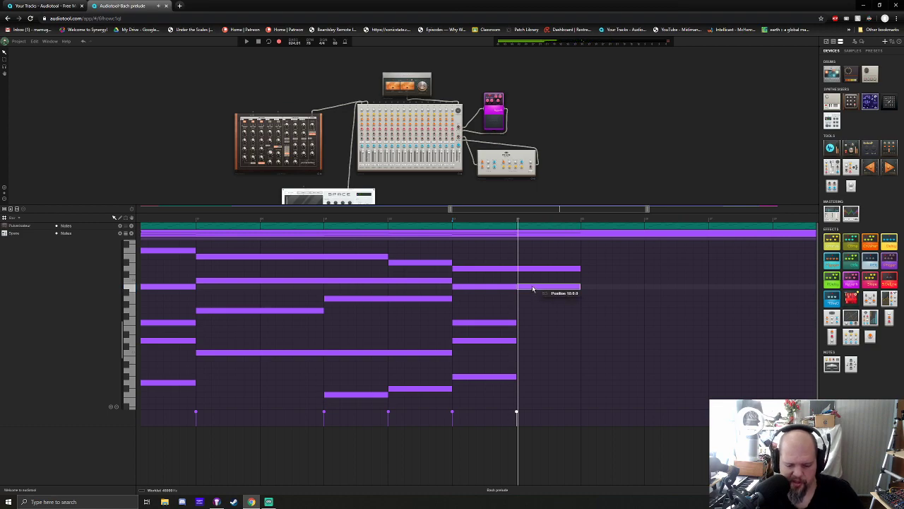
{"action": "key", "text": "Delete"}
{"action": "left_click_drag", "start_coordinate": [514, 288], "coordinate": [579, 287]}
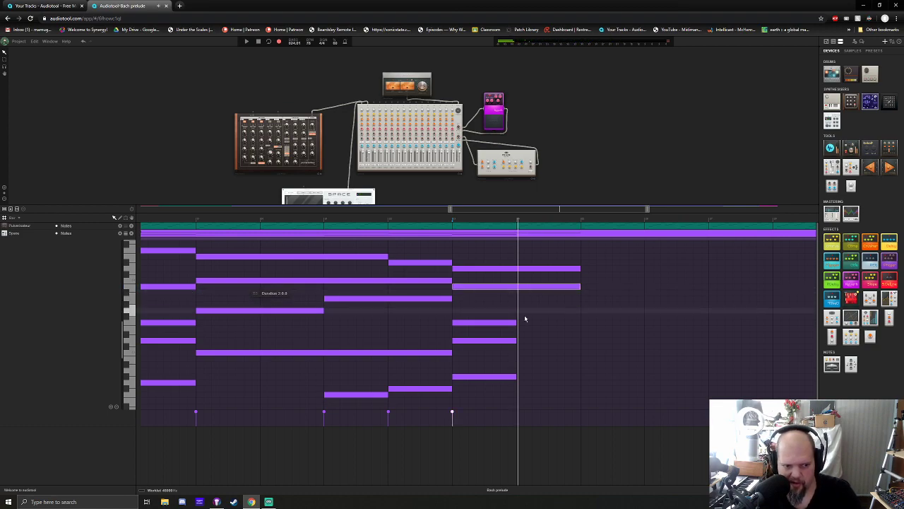
- Complete the position 18.0.0 chord with a new inner note, a bass note and the second-lowest note held over, and audition it
{"action": "left_click", "coordinate": [518, 312]}
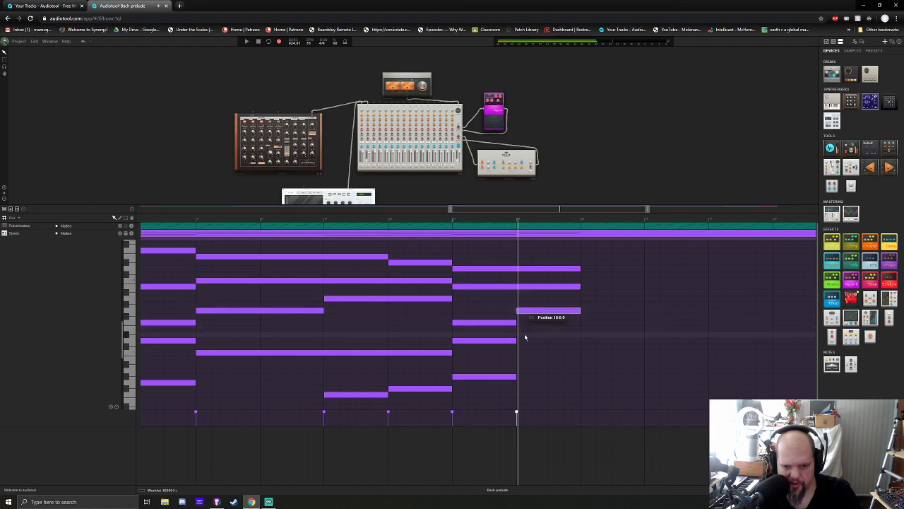
{"action": "left_click", "coordinate": [514, 340]}
{"action": "left_click_drag", "start_coordinate": [513, 340], "coordinate": [572, 344]}
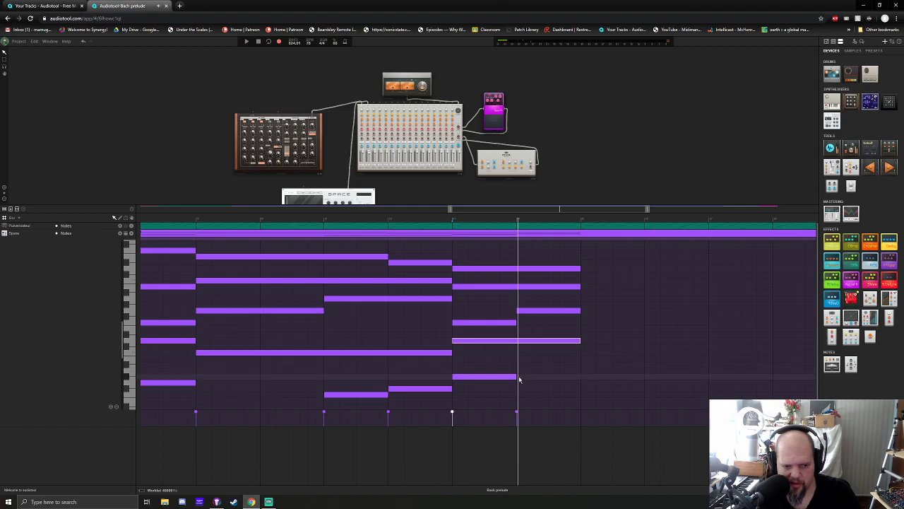
{"action": "left_click", "coordinate": [519, 381]}
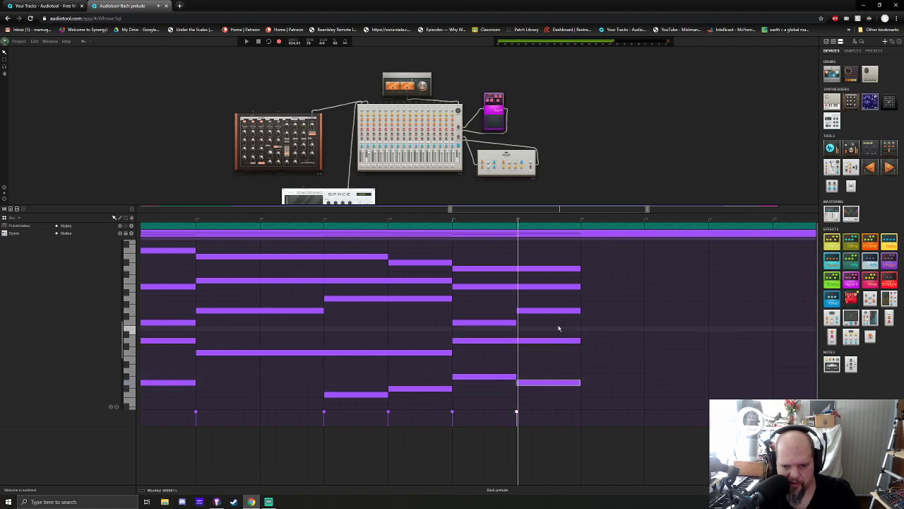
{"action": "key", "text": "space"}
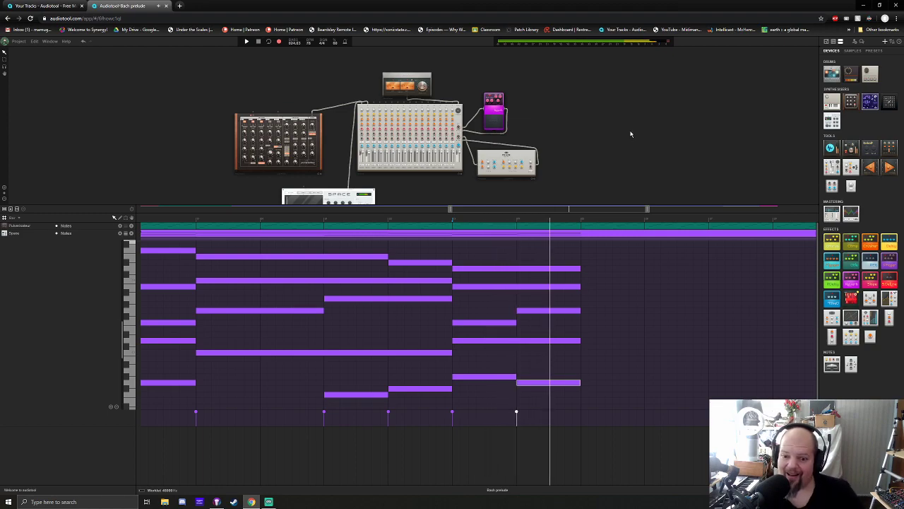
{"action": "key", "text": "space"}
- Build the position 19.0.0 chord with two new notes, holding over the previous inner note and extending the bass note to three bars
{"action": "left_click_drag", "start_coordinate": [580, 382], "coordinate": [638, 388]}
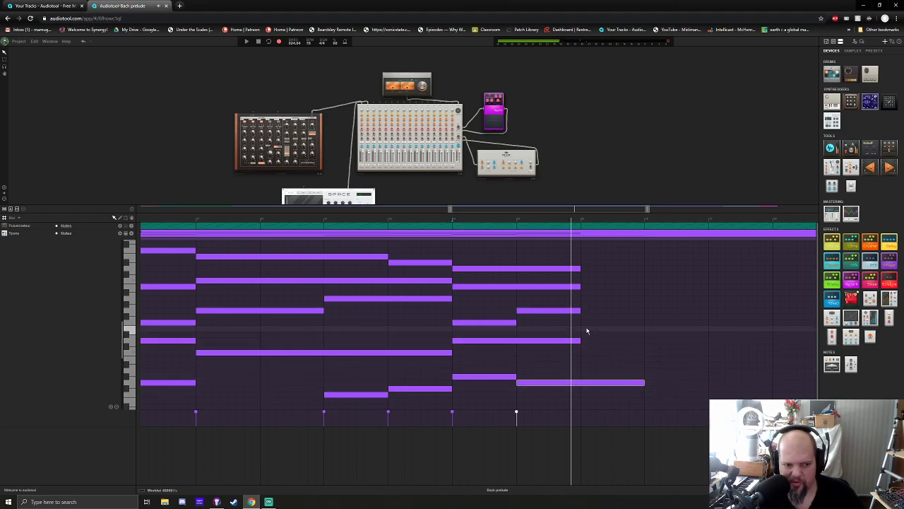
{"action": "left_click", "coordinate": [586, 330]}
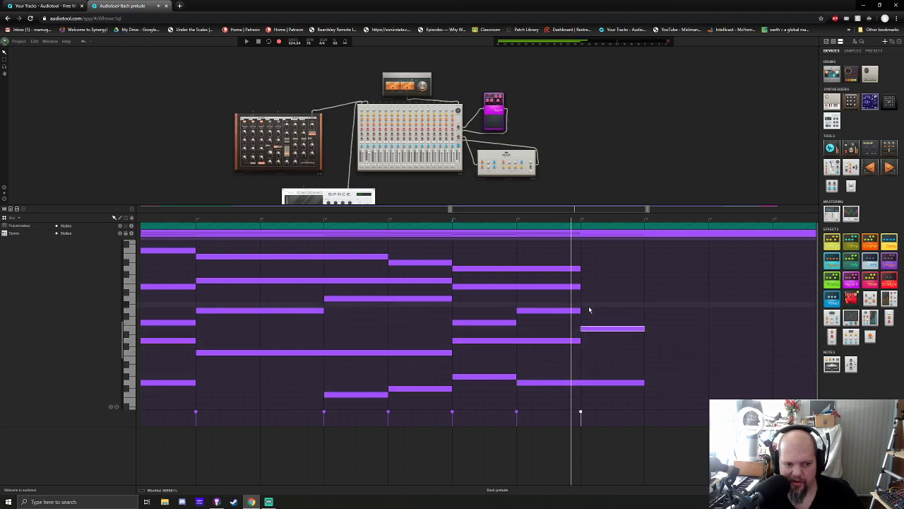
{"action": "left_click", "coordinate": [595, 308]}
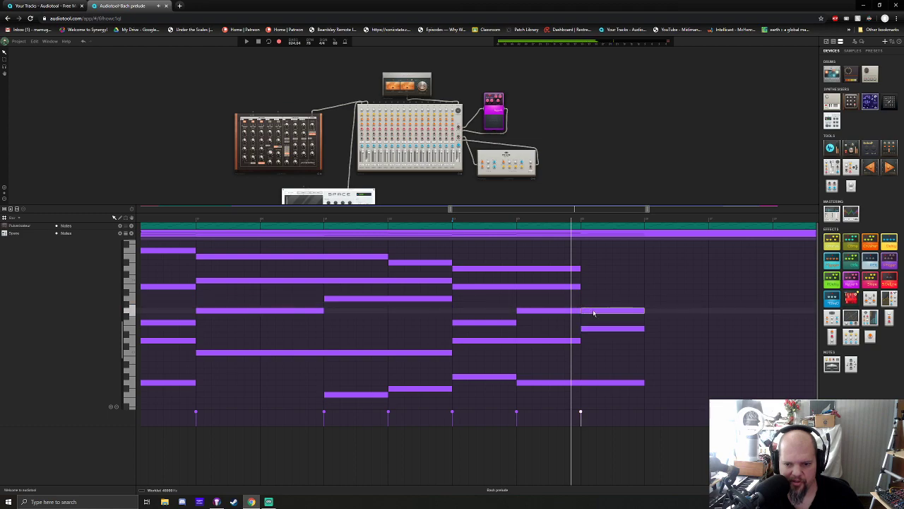
{"action": "left_click_drag", "start_coordinate": [599, 306], "coordinate": [535, 308]}
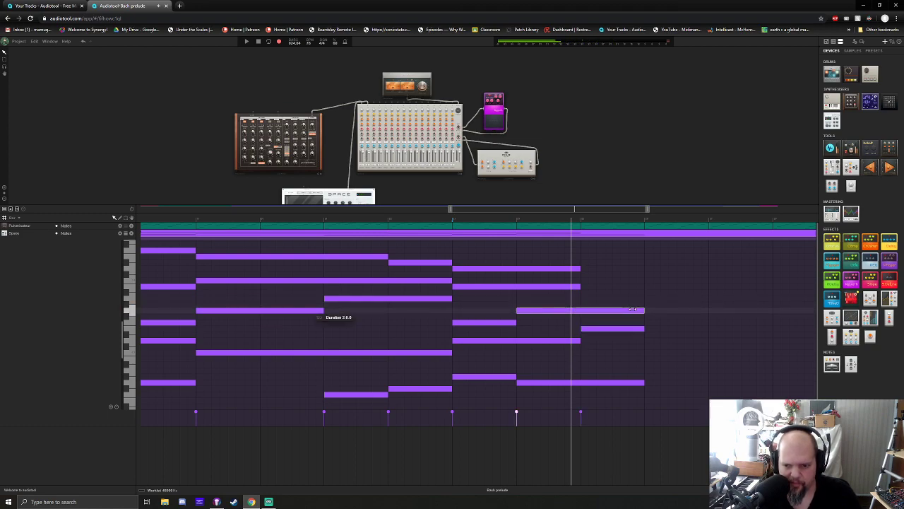
{"action": "left_click", "coordinate": [591, 283]}
{"action": "left_click", "coordinate": [591, 283]}
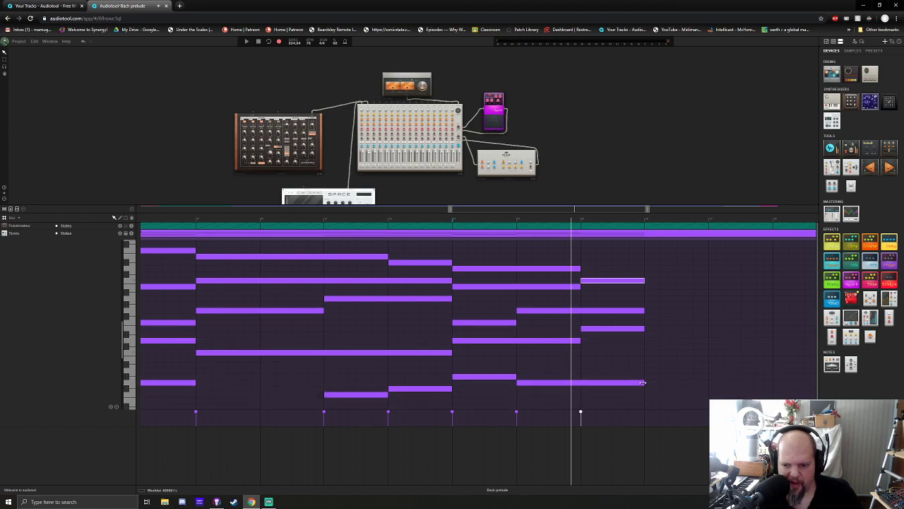
{"action": "left_click_drag", "start_coordinate": [644, 382], "coordinate": [706, 383]}
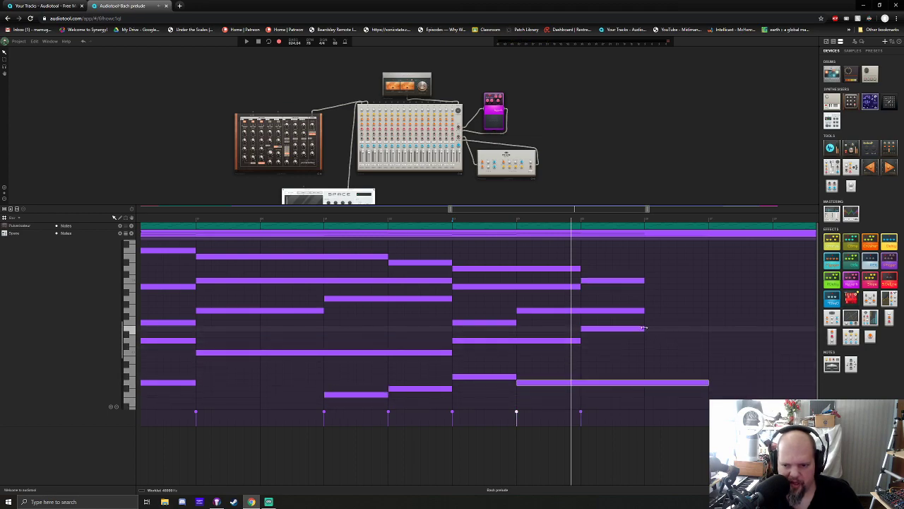
{"action": "left_click_drag", "start_coordinate": [646, 329], "coordinate": [689, 329]}
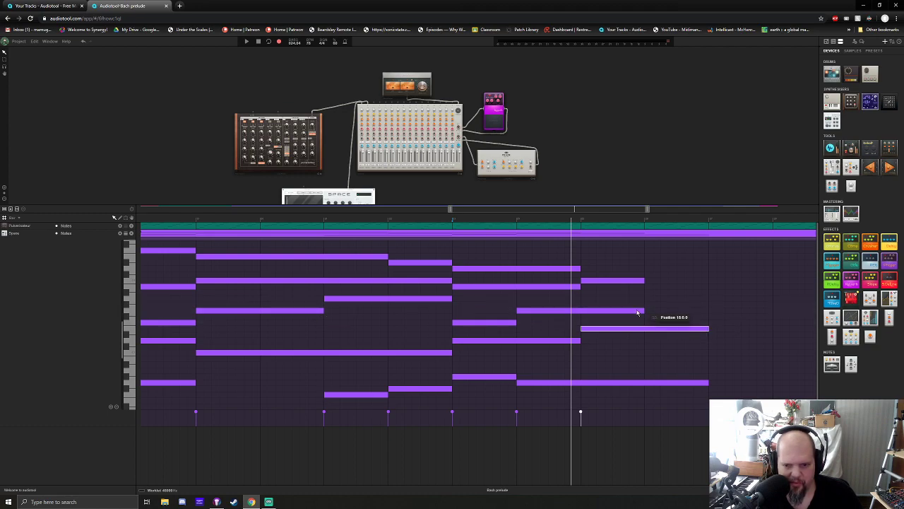
{"action": "left_click", "coordinate": [636, 282]}
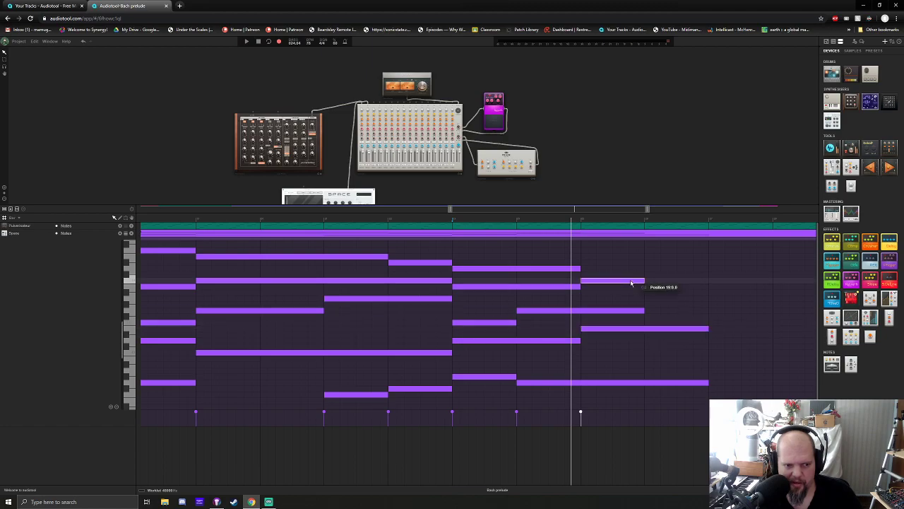
{"action": "double_click", "coordinate": [653, 275]}
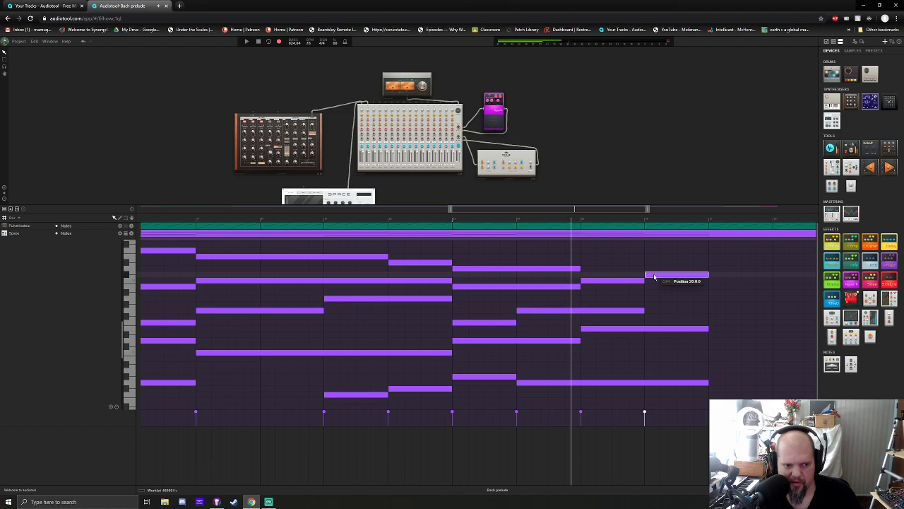
{"action": "double_click", "coordinate": [654, 277]}
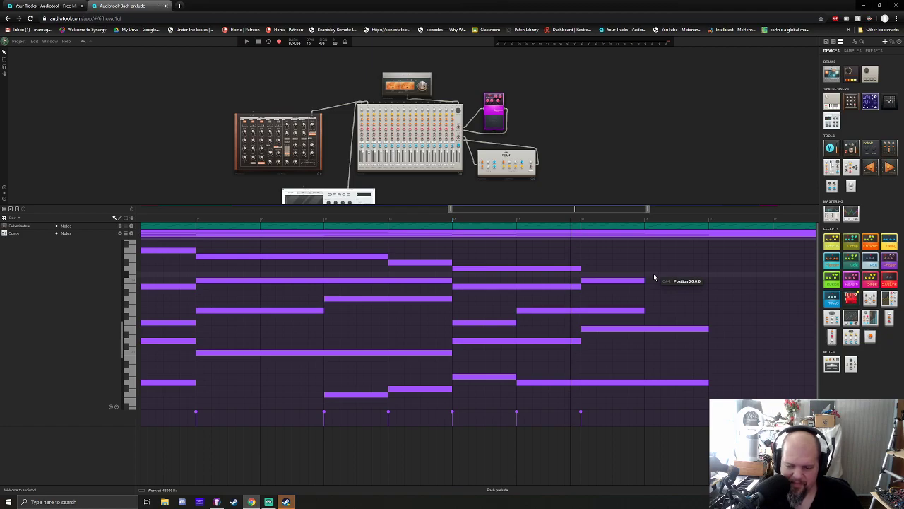
{"action": "left_click", "coordinate": [640, 311]}
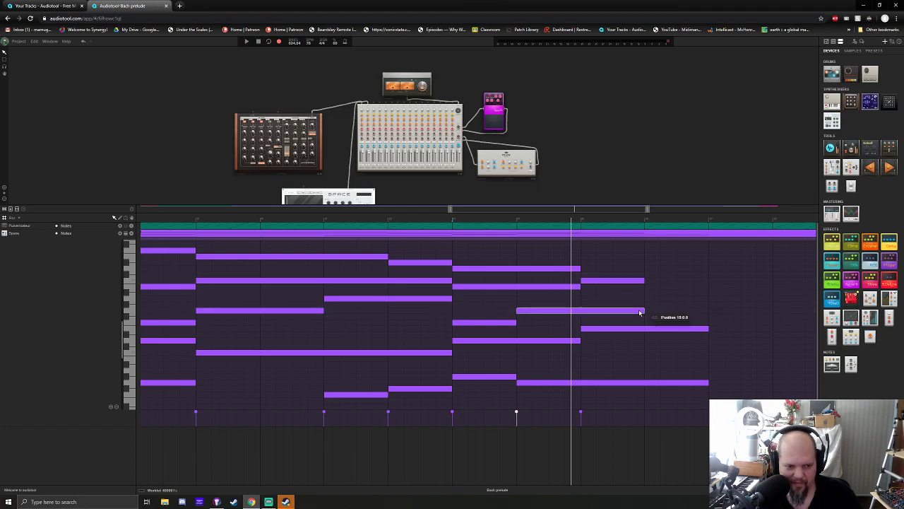
{"action": "left_click", "coordinate": [653, 329]}
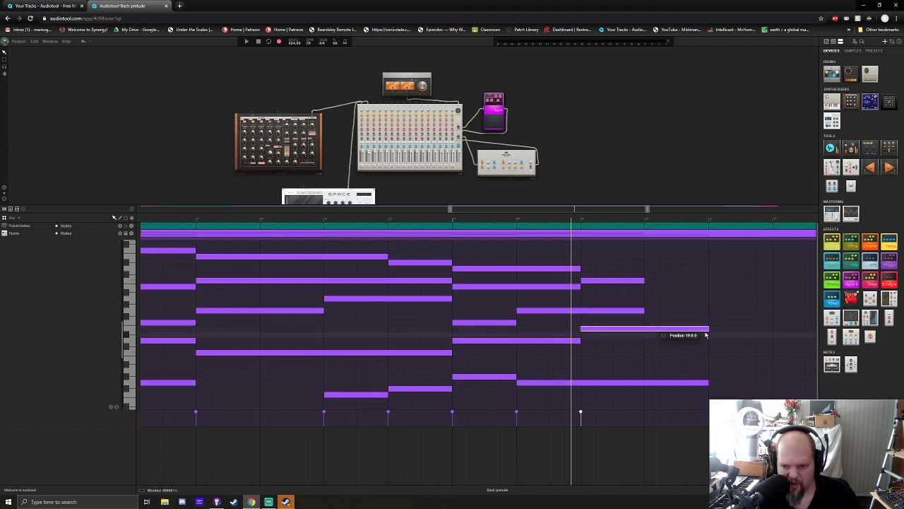
{"action": "left_click_drag", "start_coordinate": [707, 328], "coordinate": [652, 327]}
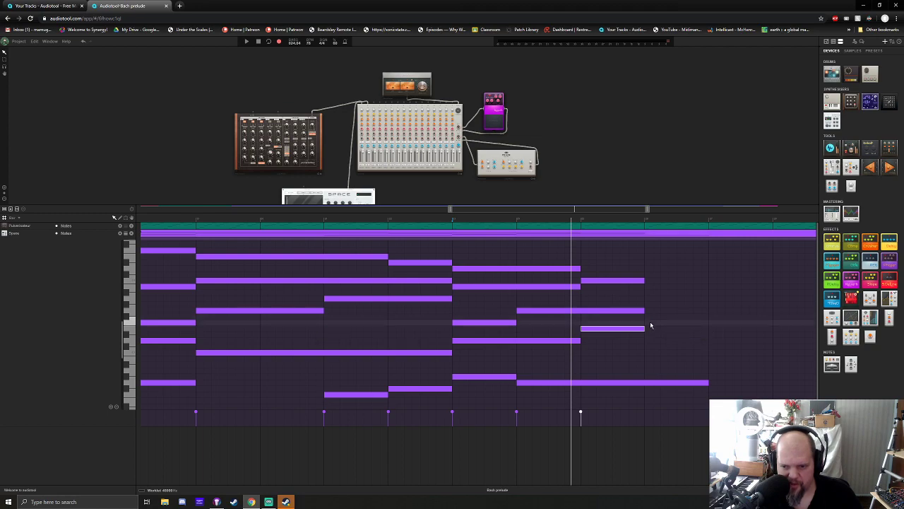
- Add an inner note at position 20.0.0, extend the two sustained notes above it through that bar and play the chords
{"action": "left_click", "coordinate": [650, 323]}
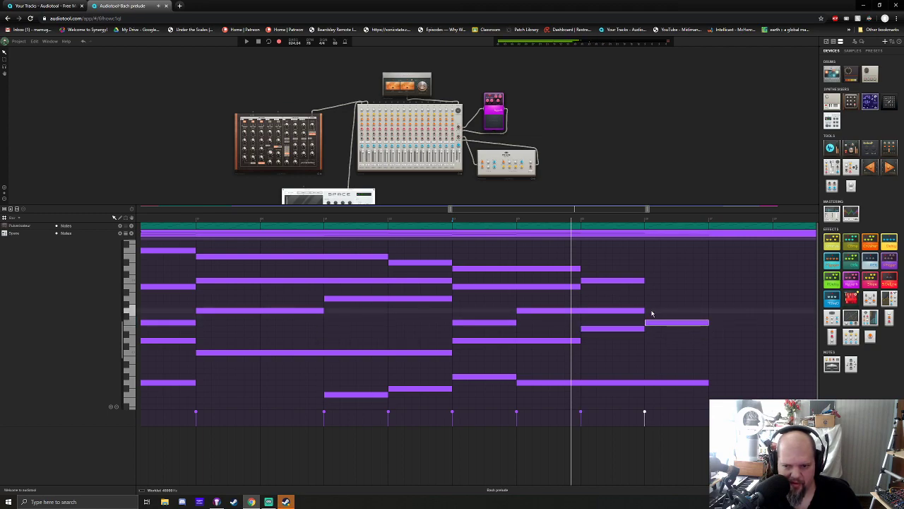
{"action": "left_click_drag", "start_coordinate": [643, 280], "coordinate": [704, 281]}
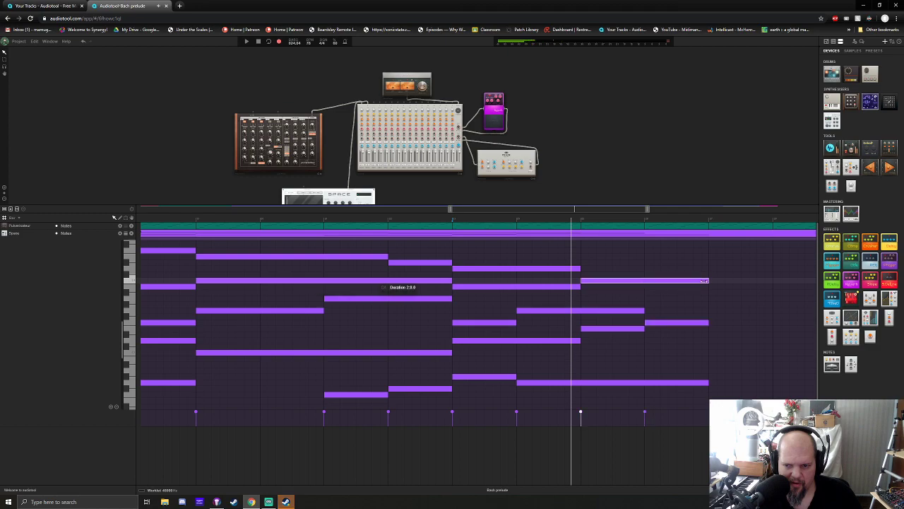
{"action": "left_click_drag", "start_coordinate": [642, 308], "coordinate": [707, 309]}
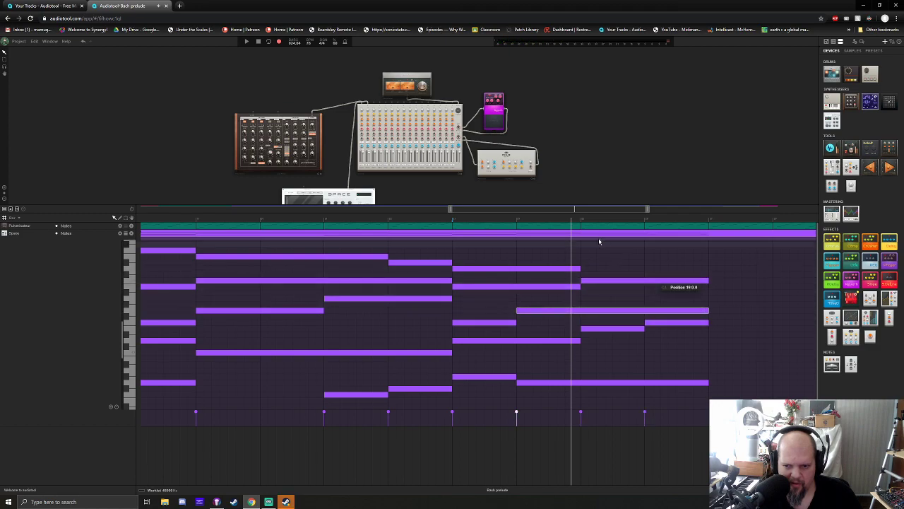
{"action": "key", "text": "space"}
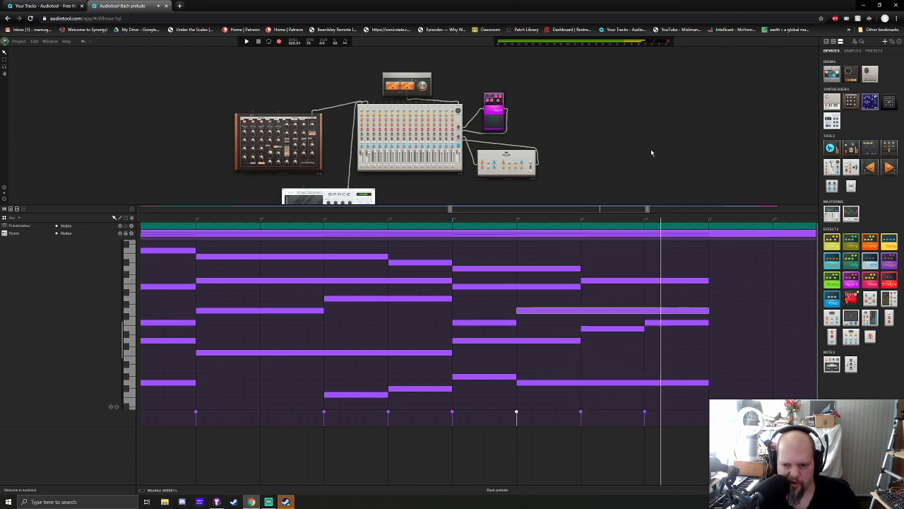
- Add one-bar top notes to the Space chords at positions 20.0.0 and 19.0.0
{"action": "left_click", "coordinate": [649, 281]}
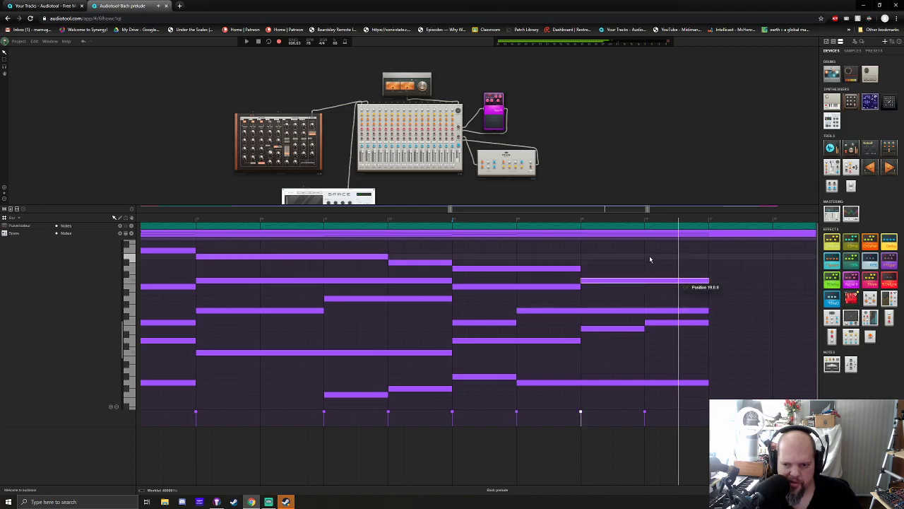
{"action": "double_click", "coordinate": [651, 251]}
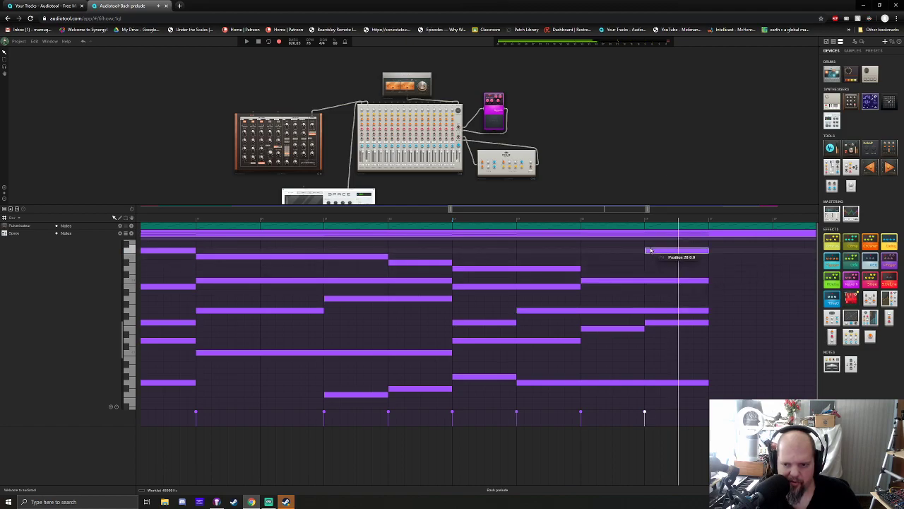
{"action": "double_click", "coordinate": [601, 257]}
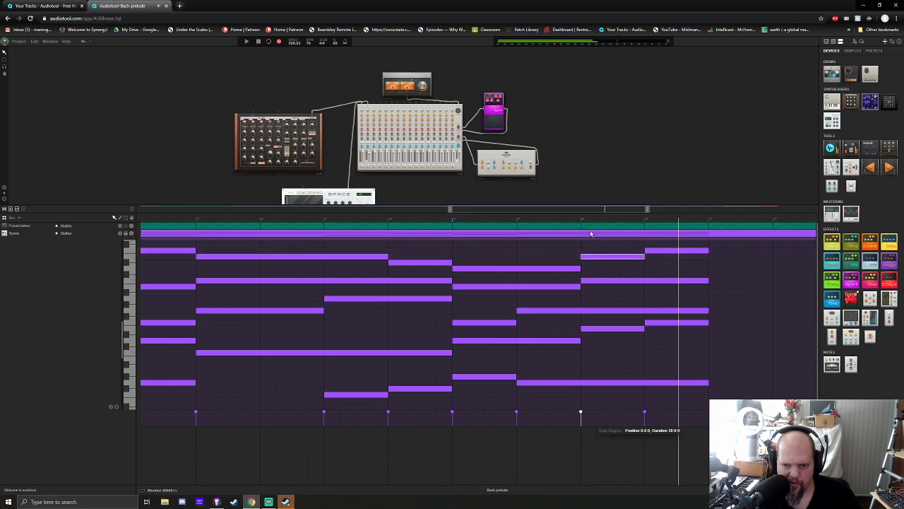
- Extend the top note from position 20.0.0 to two bars and add a one-bar second-highest note at position 21.0.0
{"action": "left_click_drag", "start_coordinate": [491, 211], "coordinate": [571, 207]}
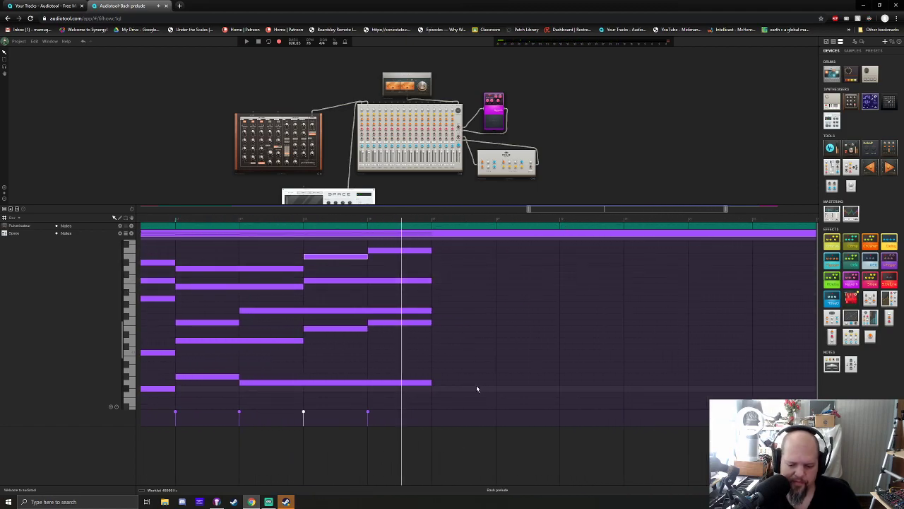
{"action": "double_click", "coordinate": [438, 251]}
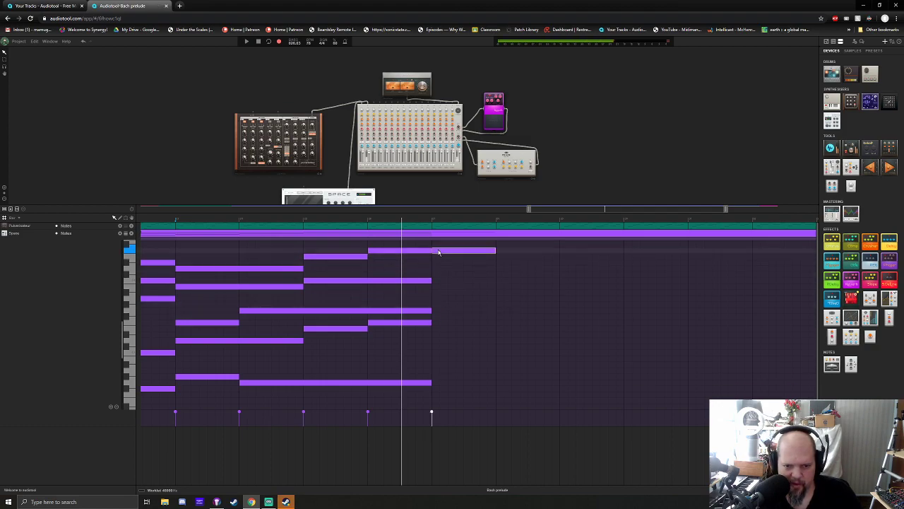
{"action": "double_click", "coordinate": [440, 252]}
{"action": "left_click_drag", "start_coordinate": [431, 251], "coordinate": [495, 251]}
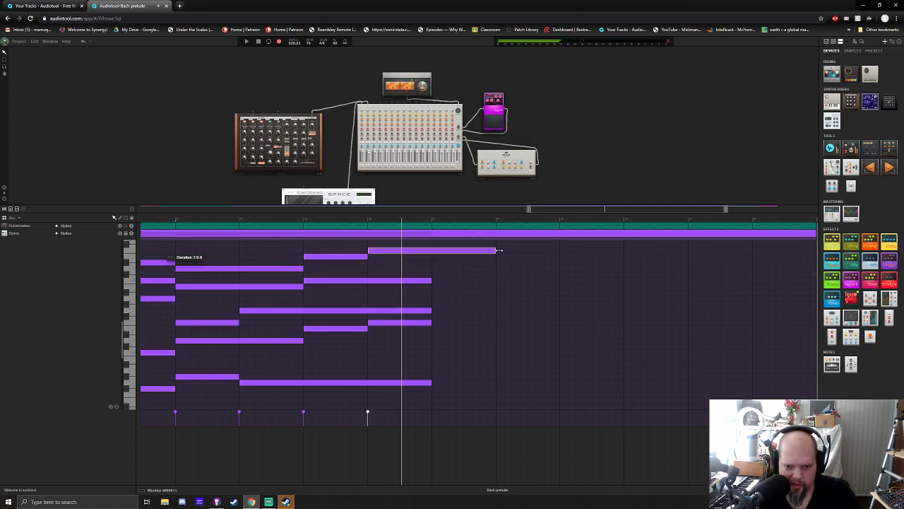
{"action": "left_click", "coordinate": [413, 281]}
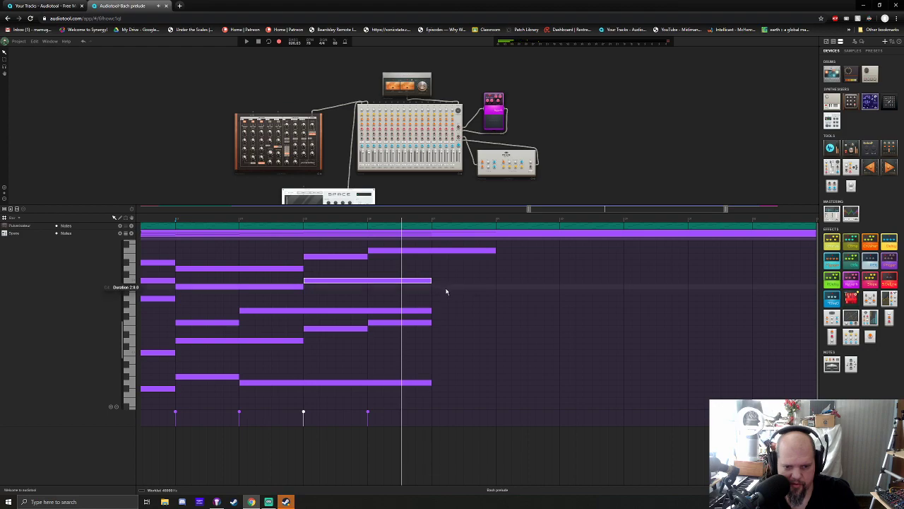
{"action": "double_click", "coordinate": [433, 286]}
- Hold the long inner note and the bass note through the bar at position 21.0.0 and play the chord
{"action": "left_click", "coordinate": [422, 310]}
{"action": "left_click_drag", "start_coordinate": [430, 310], "coordinate": [495, 310]}
{"action": "left_click", "coordinate": [423, 323]}
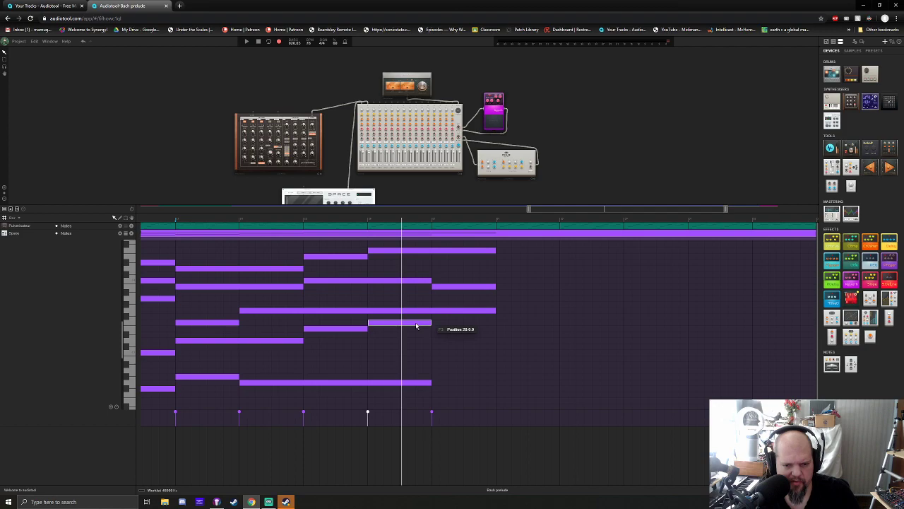
{"action": "left_click", "coordinate": [424, 382]}
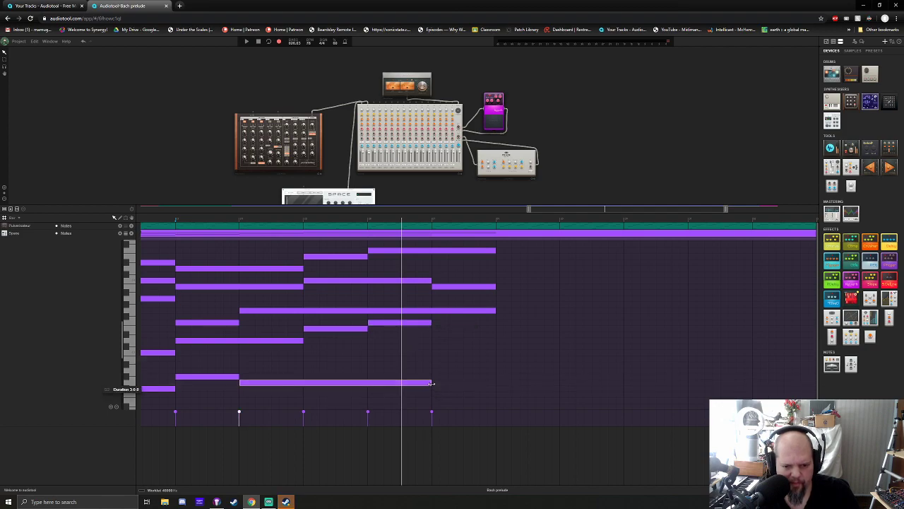
{"action": "left_click_drag", "start_coordinate": [430, 382], "coordinate": [489, 382]}
{"action": "key", "text": "space"}
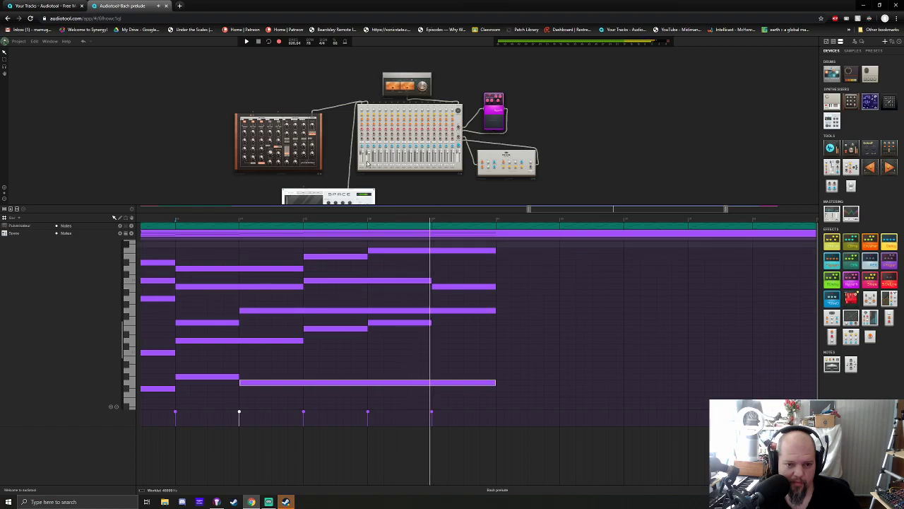
- Build a five-note, one-bar Space chord at position 22.0.0, with bass, three inner notes and a top note, and play it
{"action": "scroll", "coordinate": [365, 170], "scroll_direction": "up", "scroll_amount": 2}
{"action": "scroll", "coordinate": [302, 197], "scroll_direction": "down", "scroll_amount": 2}
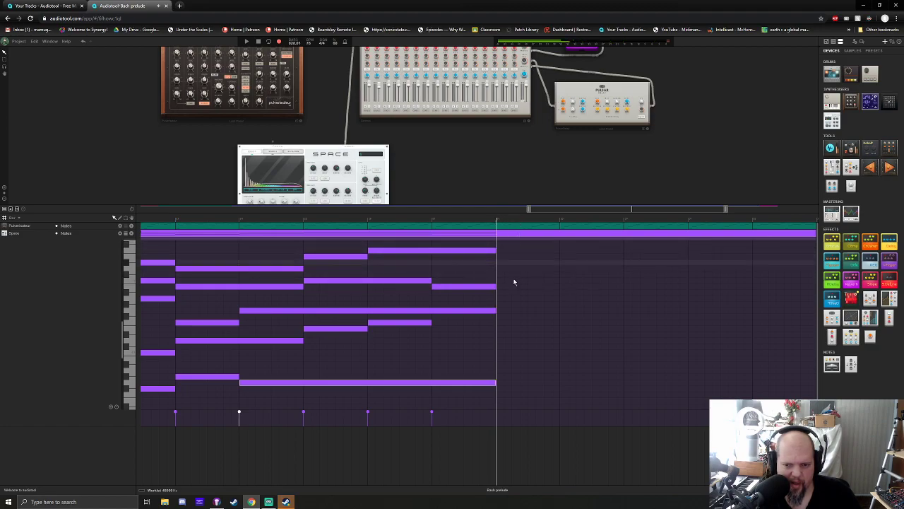
{"action": "scroll", "coordinate": [525, 363], "scroll_direction": "up", "scroll_amount": 1}
{"action": "double_click", "coordinate": [502, 380]}
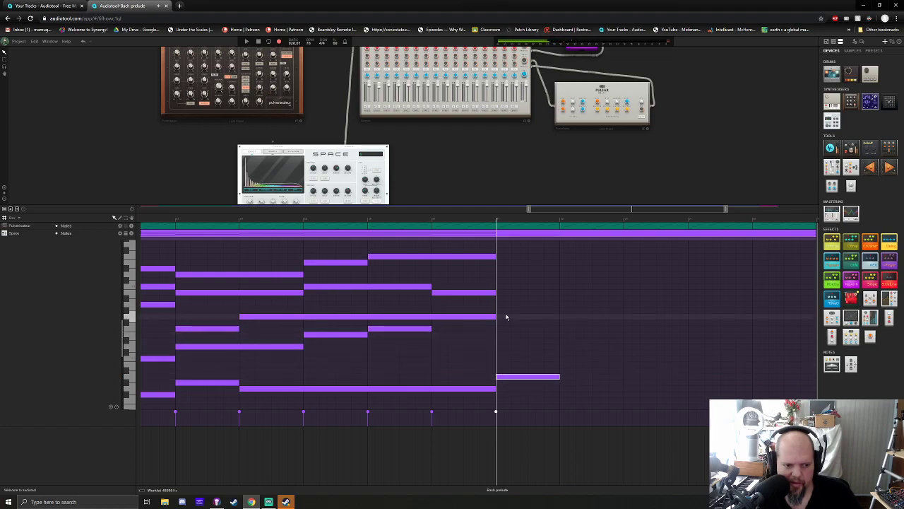
{"action": "double_click", "coordinate": [504, 287]}
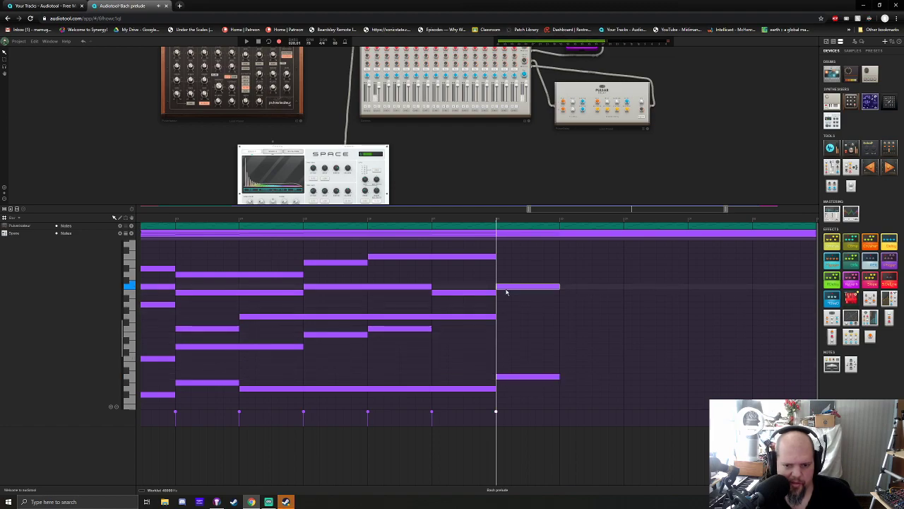
{"action": "double_click", "coordinate": [510, 251]}
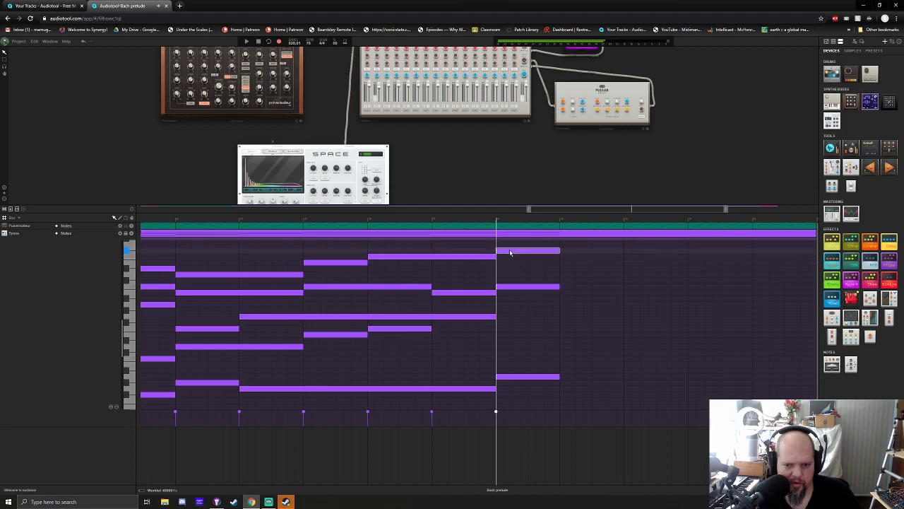
{"action": "double_click", "coordinate": [505, 306]}
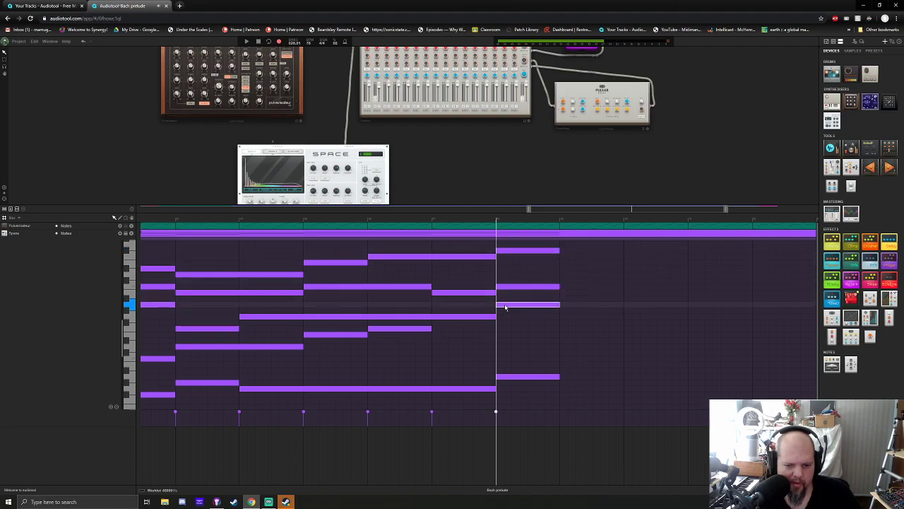
{"action": "double_click", "coordinate": [510, 342]}
{"action": "key", "text": "space"}
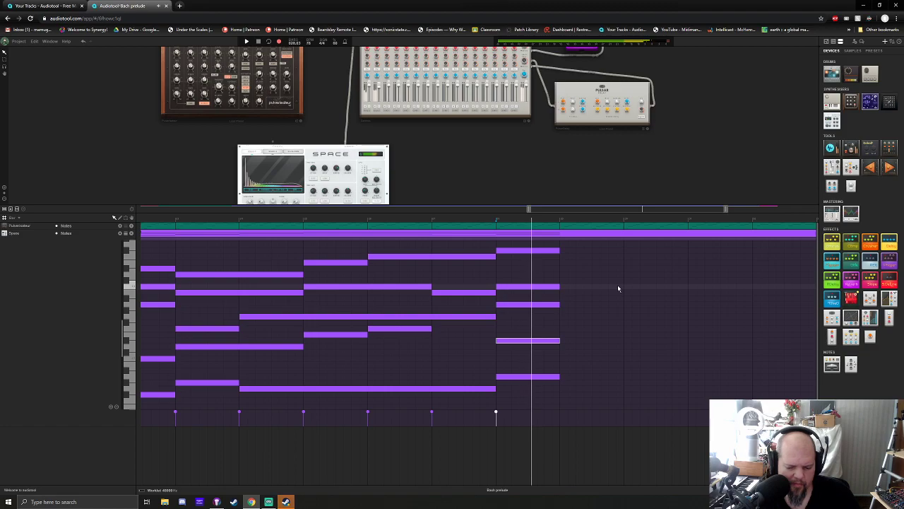
- Build a five-note, one-bar chord at position 23.0.0 from the bass up and audition it
{"action": "double_click", "coordinate": [567, 389]}
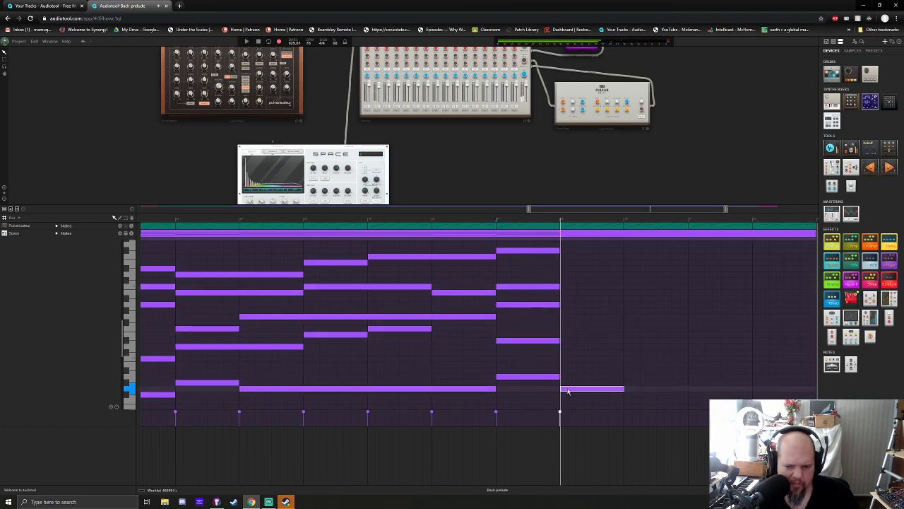
{"action": "double_click", "coordinate": [570, 335]}
{"action": "double_click", "coordinate": [571, 316]}
{"action": "double_click", "coordinate": [572, 287]}
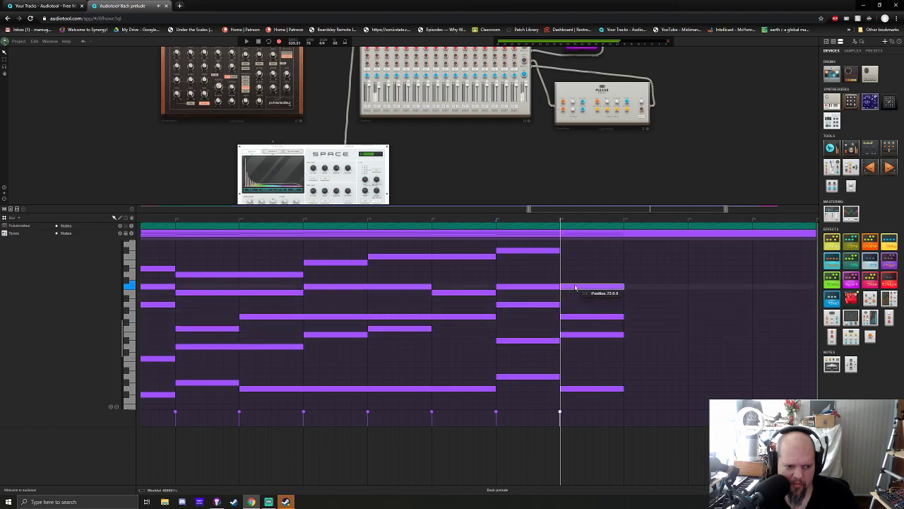
{"action": "double_click", "coordinate": [576, 245]}
{"action": "key", "text": "space"}
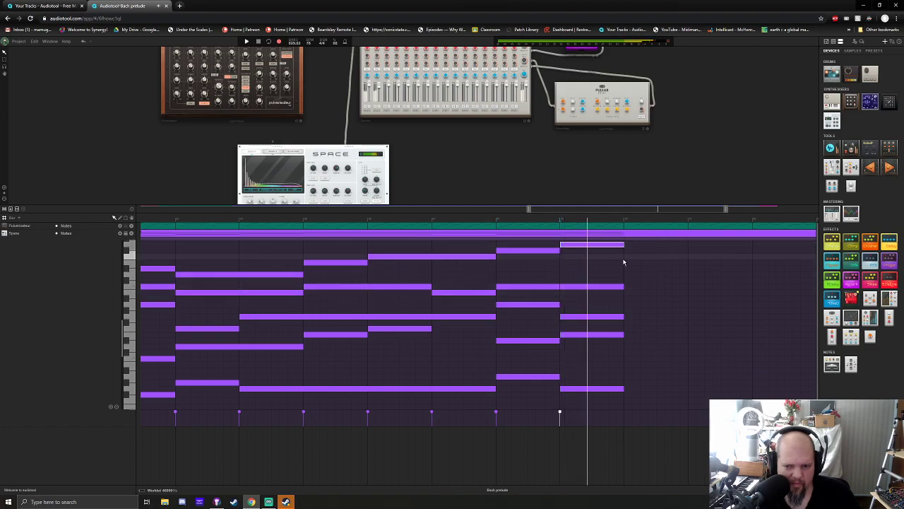
- Extend the bass note of the position 23.0.0 chord to two bars and add a one-bar inner note at position 24.0.0
{"action": "left_click", "coordinate": [636, 397]}
{"action": "left_click_drag", "start_coordinate": [635, 399], "coordinate": [562, 238]}
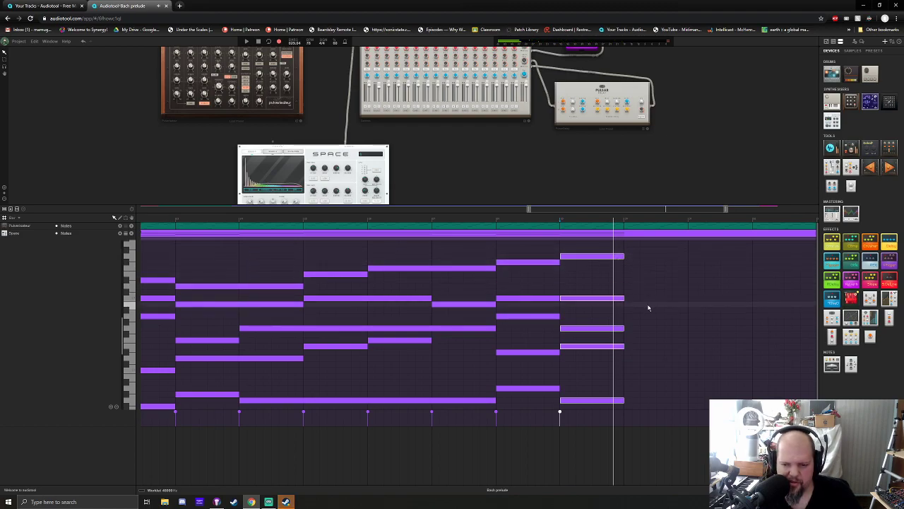
{"action": "left_click_drag", "start_coordinate": [621, 399], "coordinate": [689, 400]}
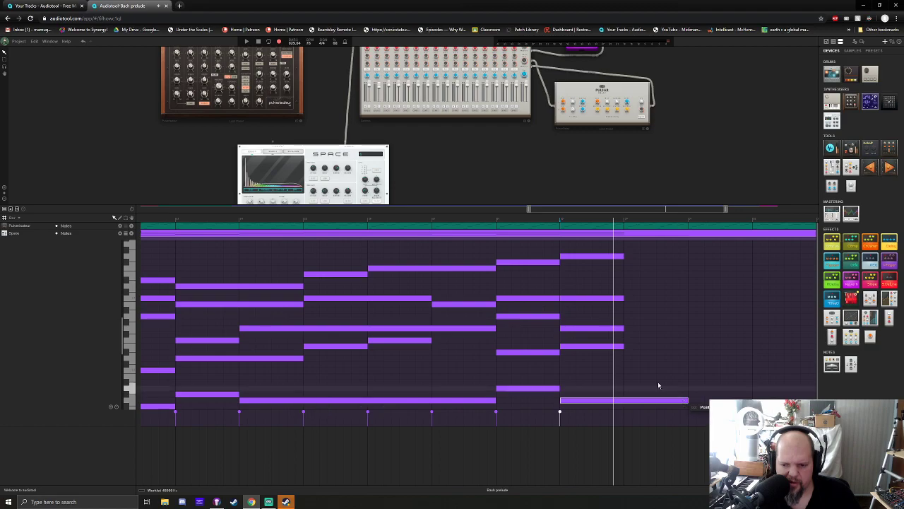
{"action": "left_click", "coordinate": [623, 345]}
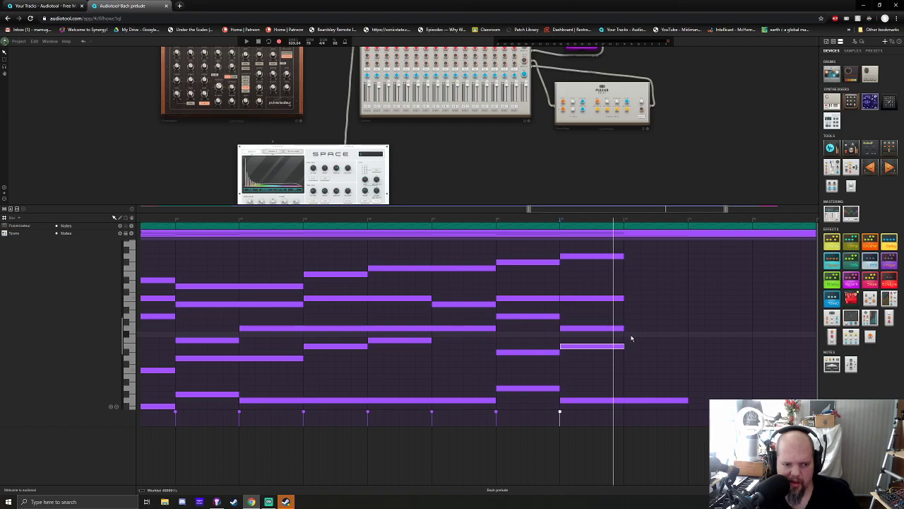
{"action": "left_click", "coordinate": [633, 342]}
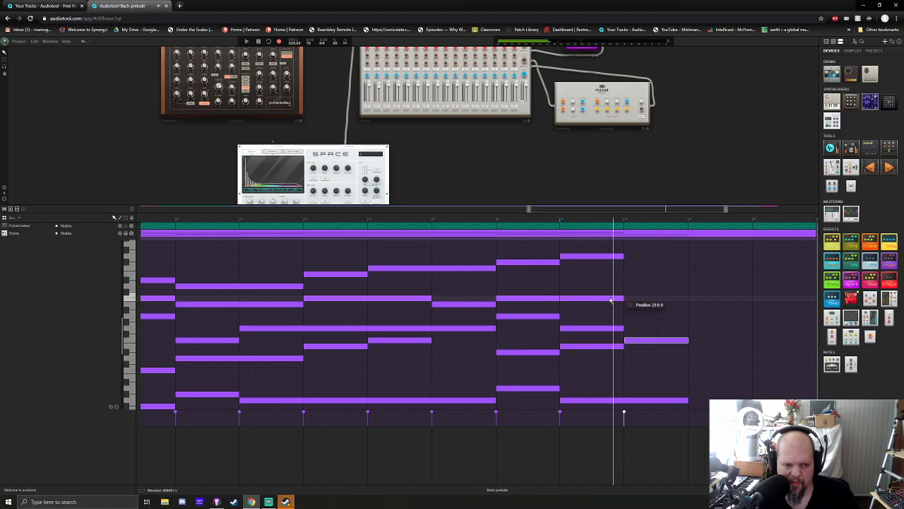
- Extend the second-highest note from position 23.0.0 to two bars, add a lower one-bar top note at position 24.0.0, and play the chords
{"action": "left_click_drag", "start_coordinate": [621, 299], "coordinate": [686, 298]}
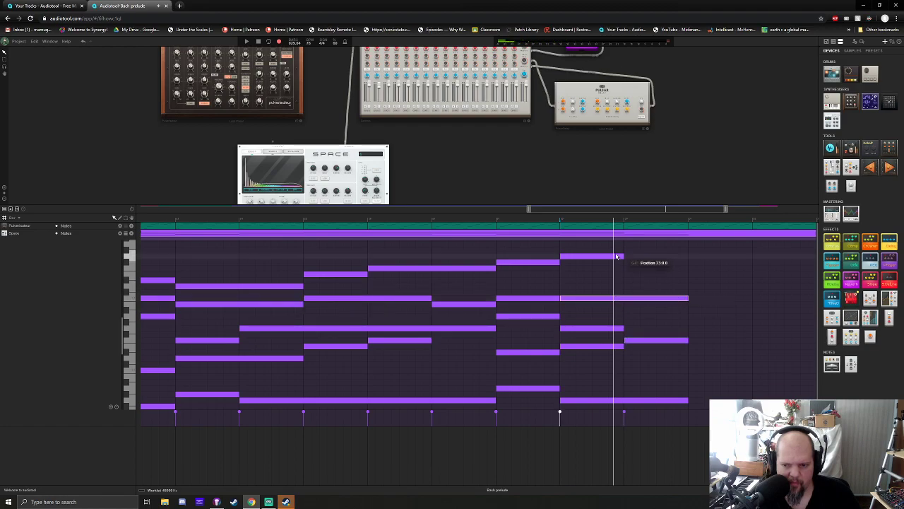
{"action": "left_click", "coordinate": [613, 258]}
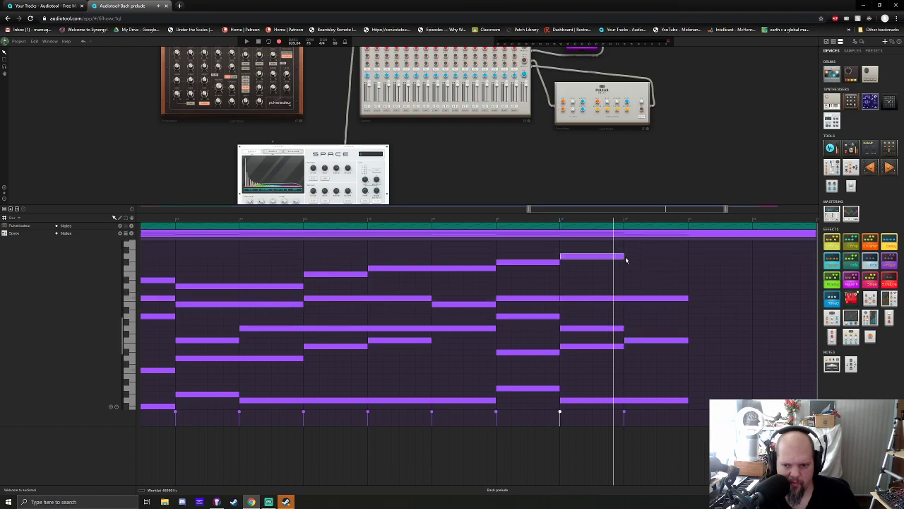
{"action": "left_click", "coordinate": [632, 265]}
{"action": "left_click_drag", "start_coordinate": [632, 265], "coordinate": [632, 271]}
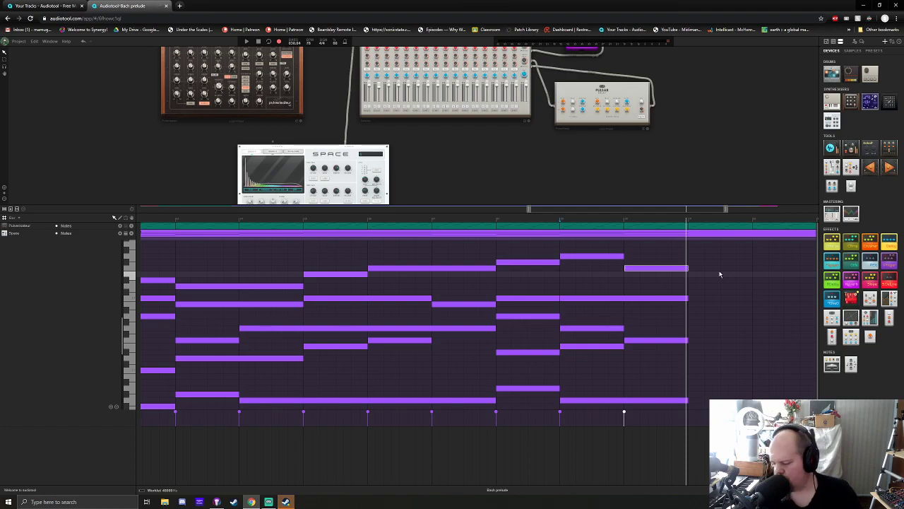
{"action": "key", "text": "space"}
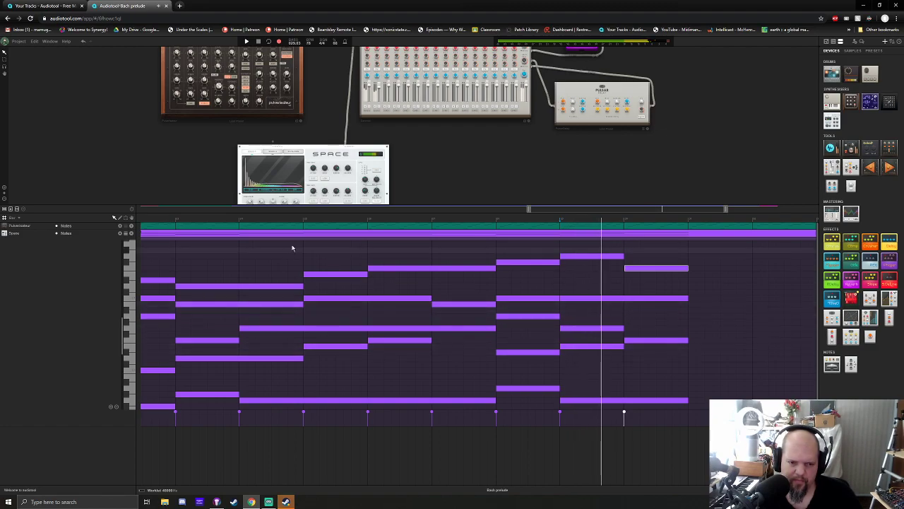
- Form the position 25.0.0 chord by extending the top note to two bars, adding two inner notes and extending the bass to three bars
{"action": "left_click_drag", "start_coordinate": [558, 209], "coordinate": [609, 212]}
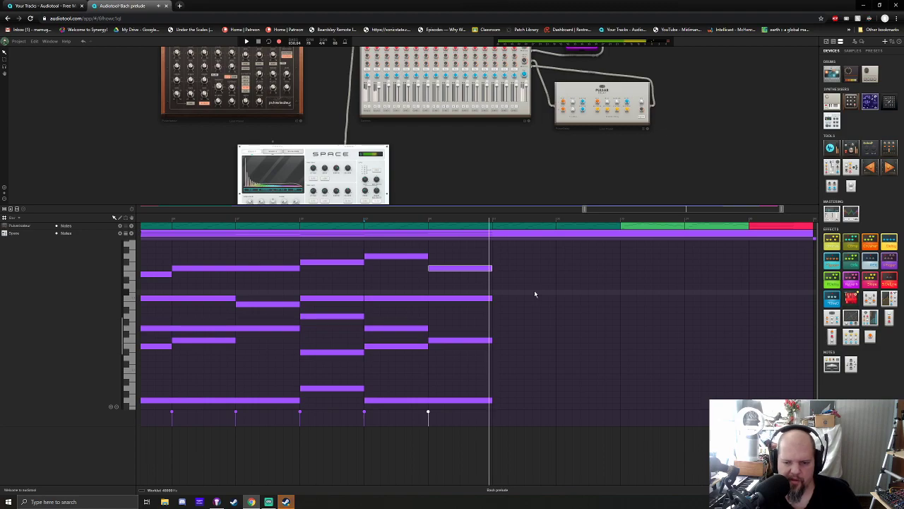
{"action": "left_click_drag", "start_coordinate": [491, 267], "coordinate": [556, 268]}
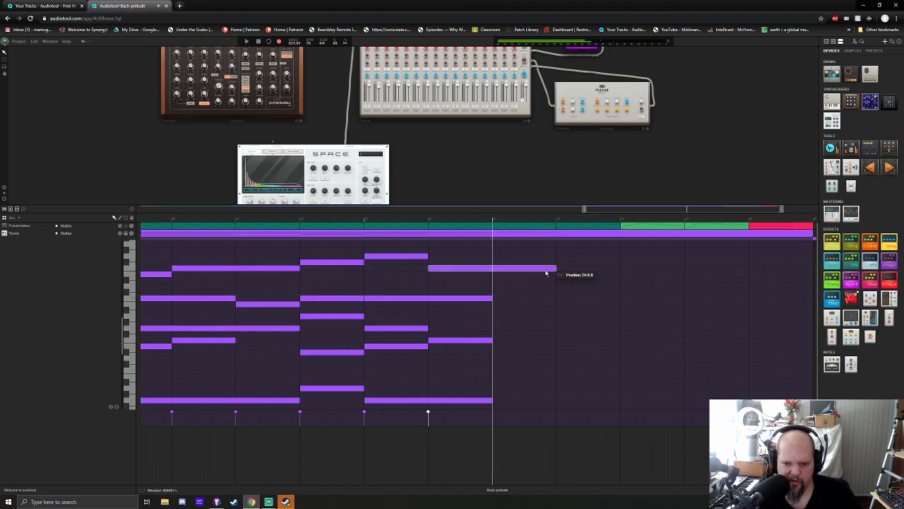
{"action": "left_click", "coordinate": [495, 307]}
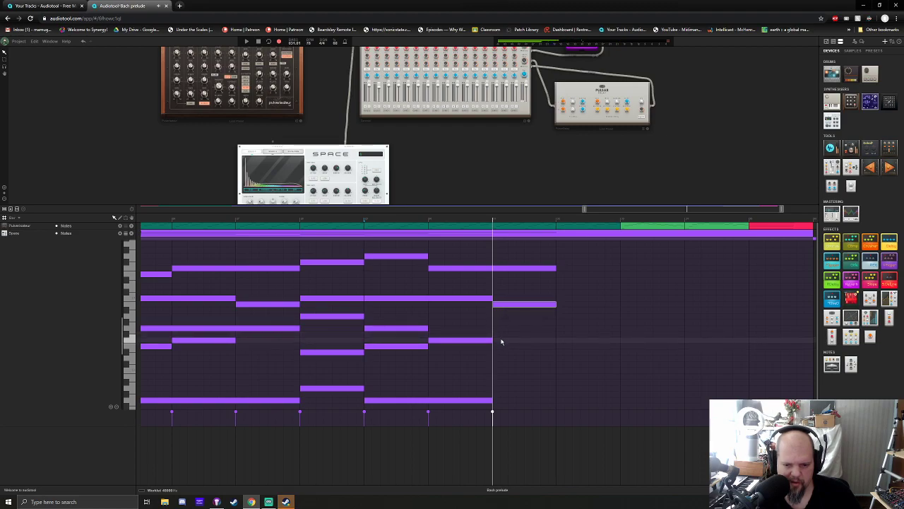
{"action": "left_click", "coordinate": [501, 335]}
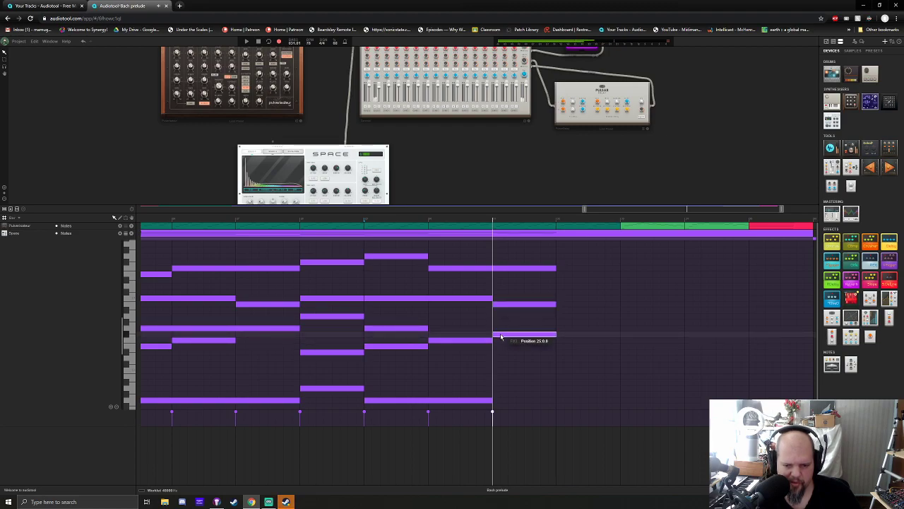
{"action": "left_click_drag", "start_coordinate": [500, 335], "coordinate": [502, 329]}
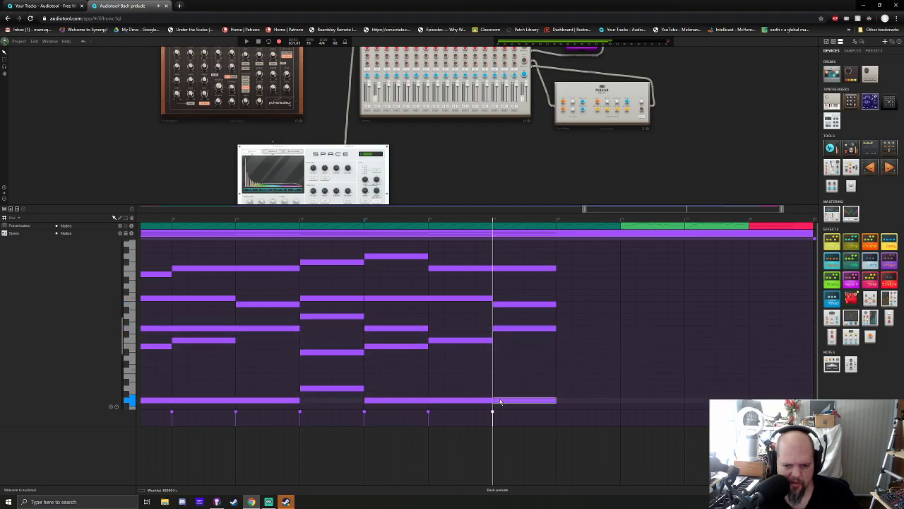
{"action": "left_click_drag", "start_coordinate": [494, 400], "coordinate": [560, 317]}
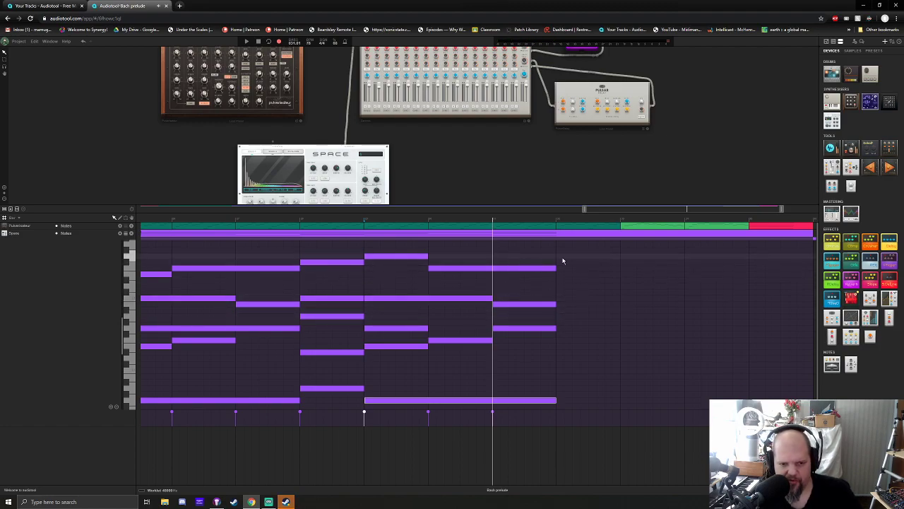
- Add two one-bar bass notes an octave apart at position 26.0.0 and extend the inner note from position 25.0.0 to two bars
{"action": "scroll", "coordinate": [547, 332], "scroll_direction": "down", "scroll_amount": 2}
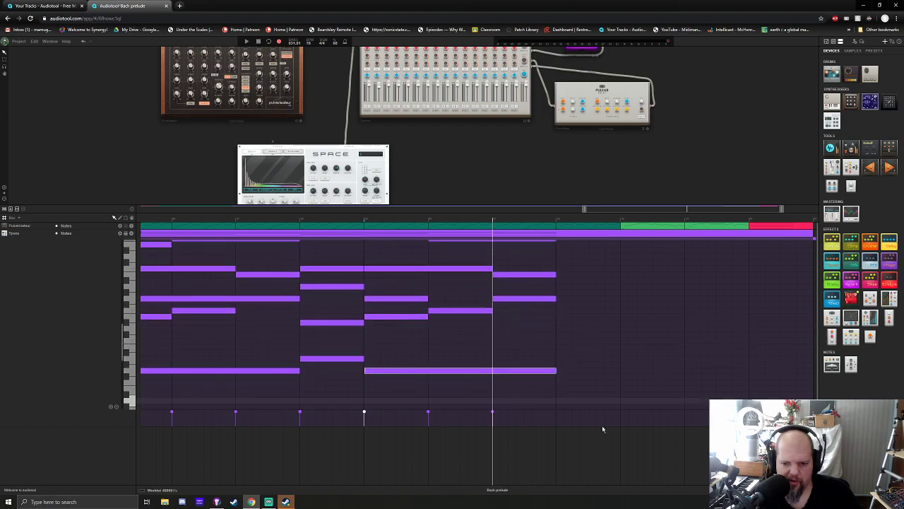
{"action": "scroll", "coordinate": [574, 388], "scroll_direction": "down", "scroll_amount": 2}
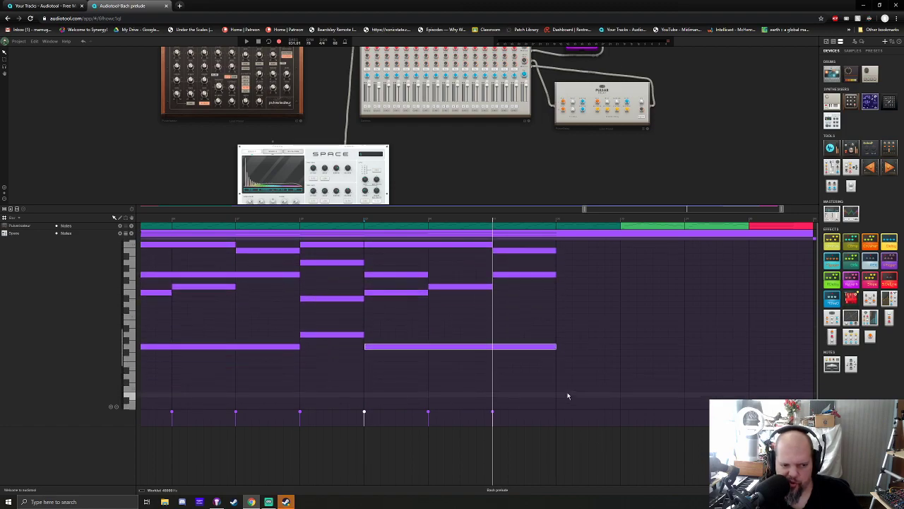
{"action": "left_click", "coordinate": [573, 388]}
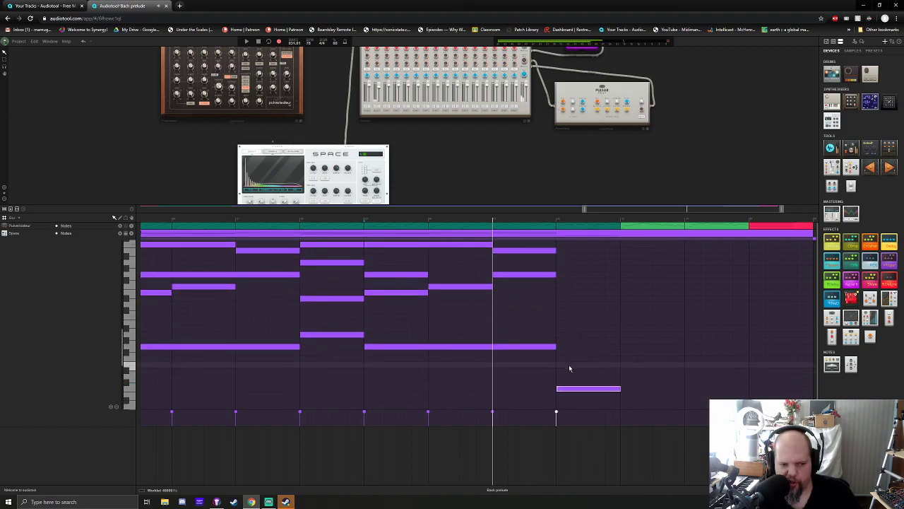
{"action": "scroll", "coordinate": [571, 364], "scroll_direction": "up", "scroll_amount": 2}
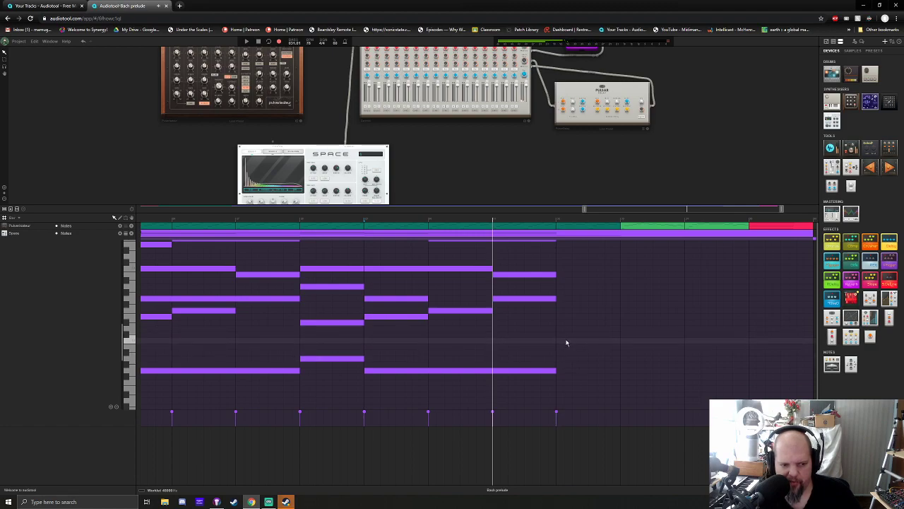
{"action": "left_click", "coordinate": [567, 340]}
{"action": "scroll", "coordinate": [567, 342], "scroll_direction": "up", "scroll_amount": 2}
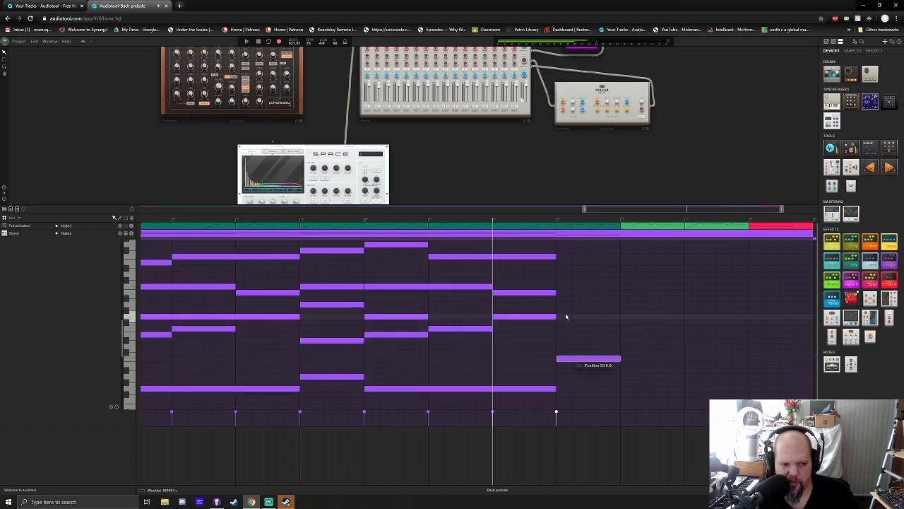
{"action": "left_click", "coordinate": [566, 317]}
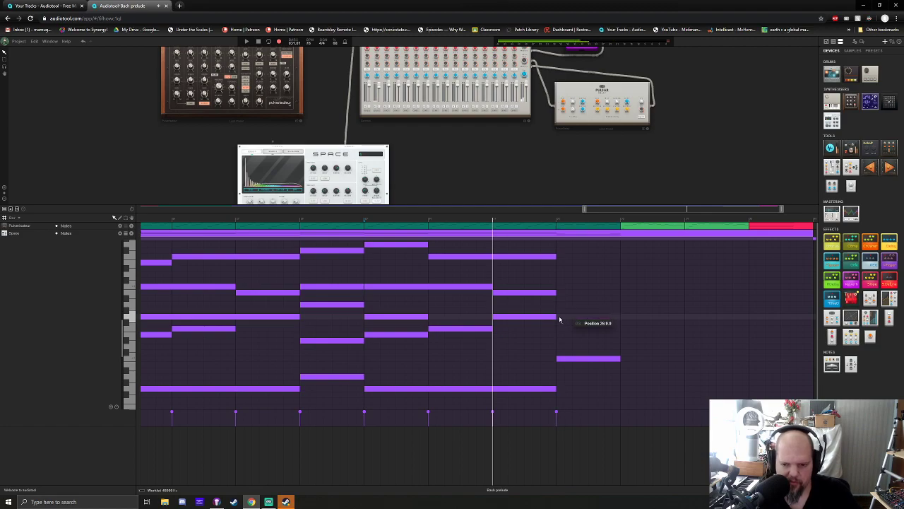
{"action": "left_click_drag", "start_coordinate": [558, 317], "coordinate": [492, 317]}
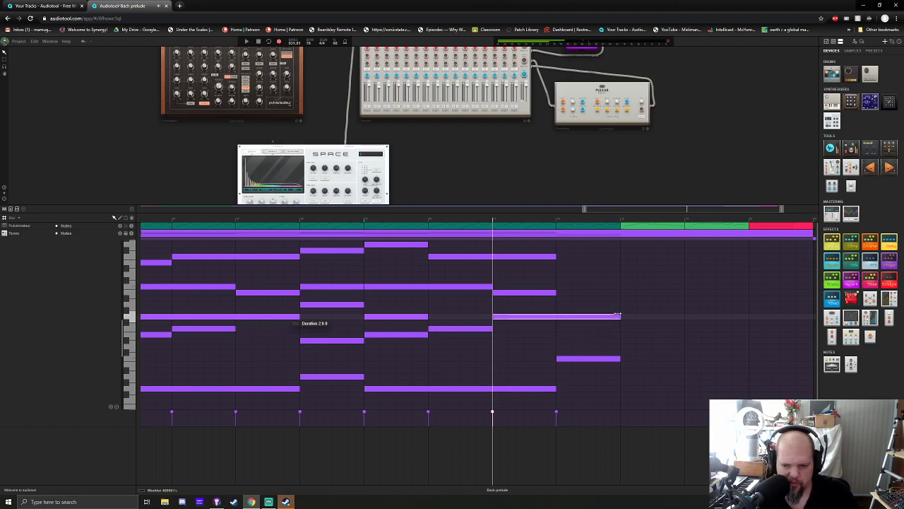
- Complete the position 26.0.0 chord with three one-bar upper notes, including a new top note
{"action": "double_click", "coordinate": [558, 299]}
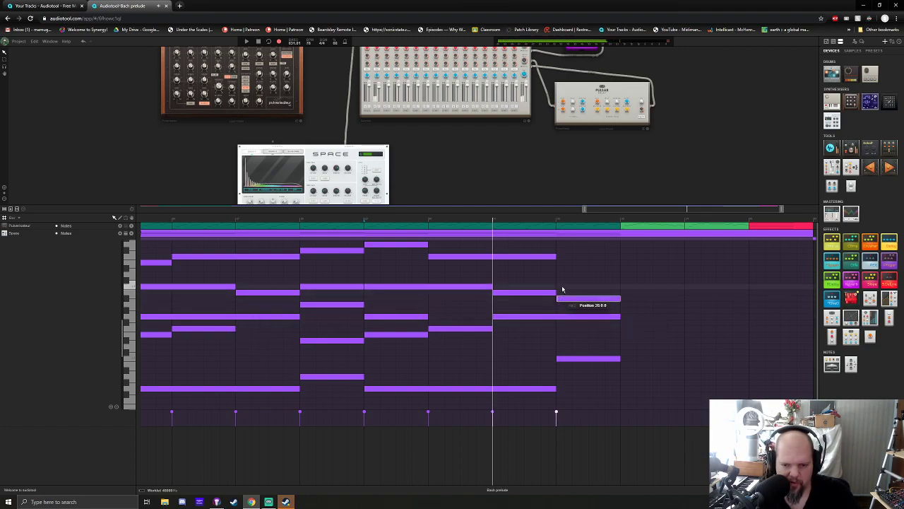
{"action": "double_click", "coordinate": [562, 287]}
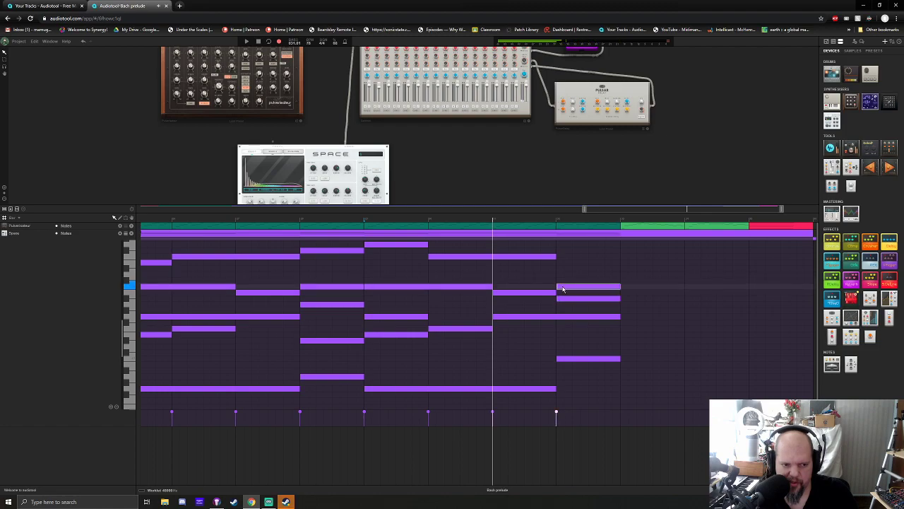
{"action": "left_click", "coordinate": [565, 269]}
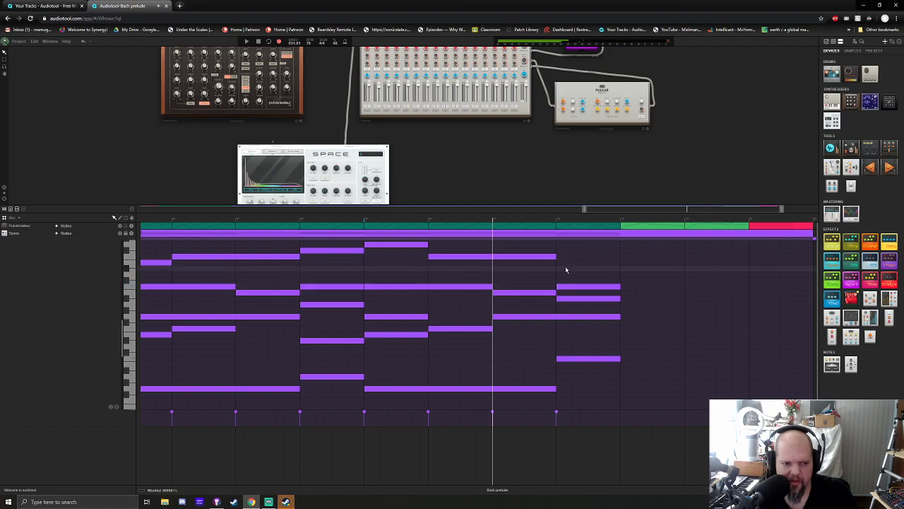
{"action": "double_click", "coordinate": [564, 263]}
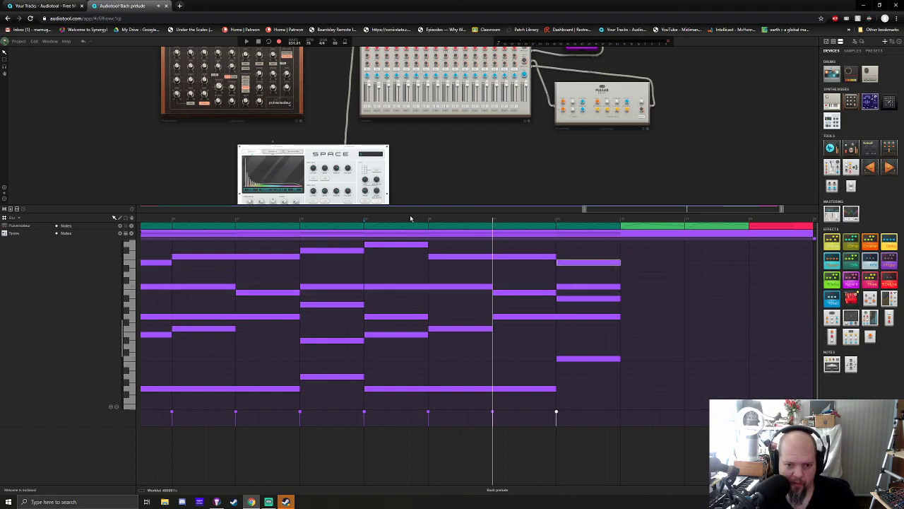
- Extend both octave bass notes of the position 26.0.0 chord to four bars, reaching the end of the region
{"action": "left_click_drag", "start_coordinate": [633, 211], "coordinate": [668, 210]}
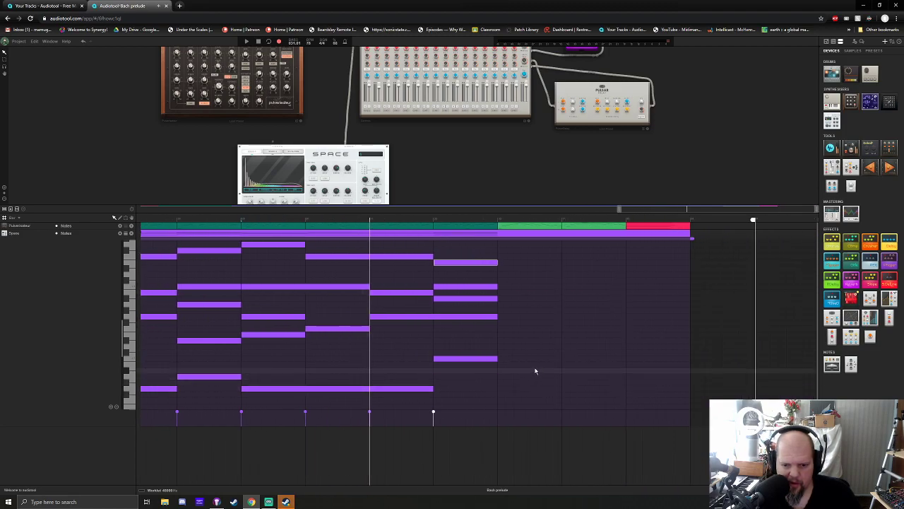
{"action": "scroll", "coordinate": [542, 360], "scroll_direction": "down", "scroll_amount": 2}
{"action": "scroll", "coordinate": [543, 360], "scroll_direction": "down", "scroll_amount": 2}
{"action": "scroll", "coordinate": [537, 363], "scroll_direction": "up", "scroll_amount": 2}
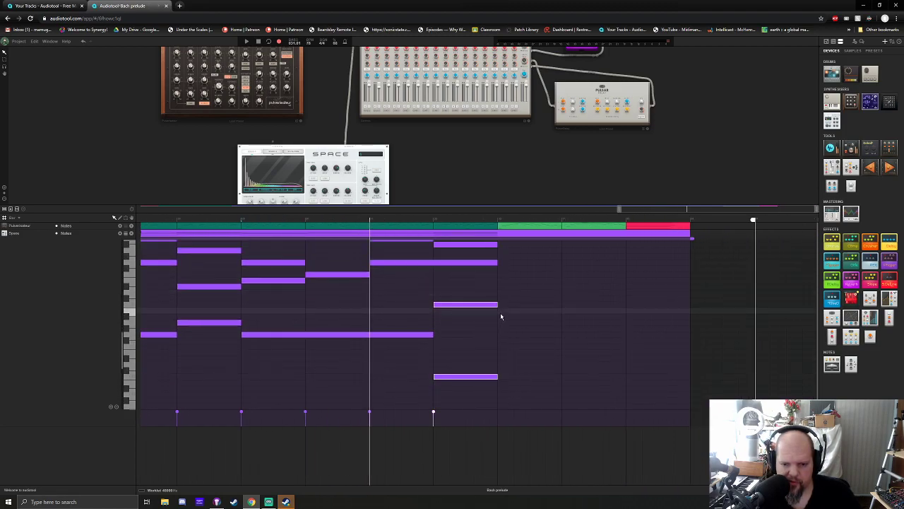
{"action": "left_click_drag", "start_coordinate": [497, 304], "coordinate": [673, 302]}
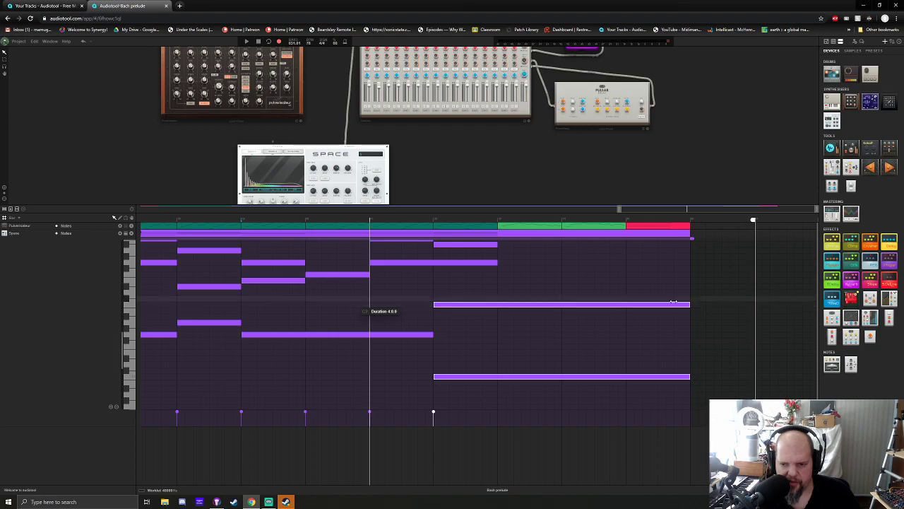
{"action": "scroll", "coordinate": [572, 330], "scroll_direction": "up", "scroll_amount": 6}
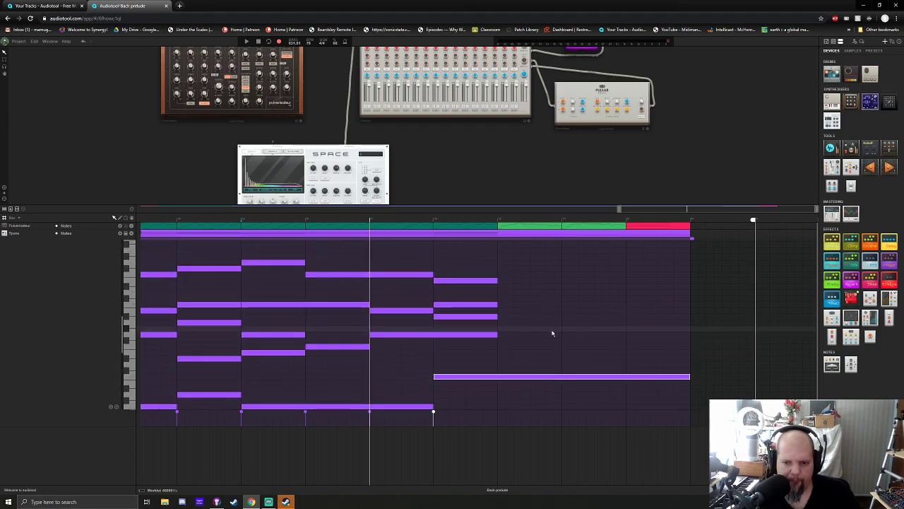
- Build a four-note, one-bar chord from the bottom up above the sustained bass in the bar after position 26.0.0
{"action": "left_click", "coordinate": [509, 342]}
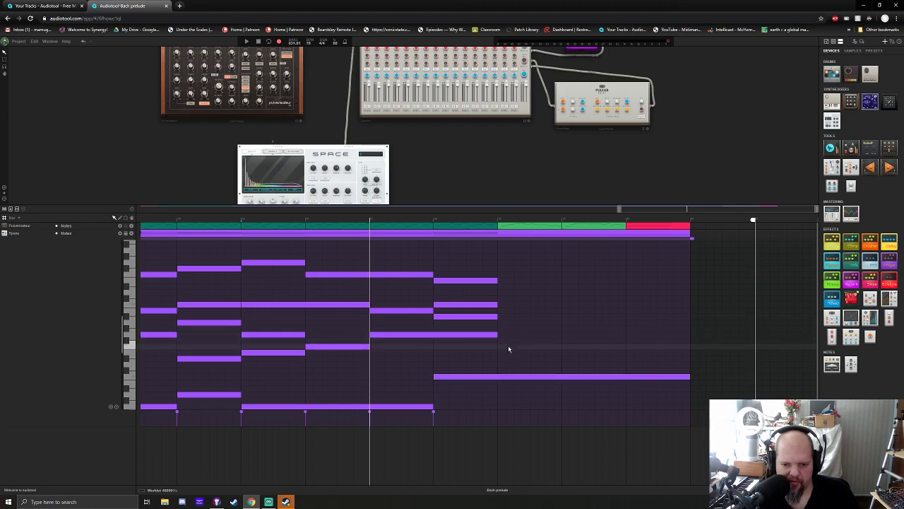
{"action": "left_click", "coordinate": [509, 346]}
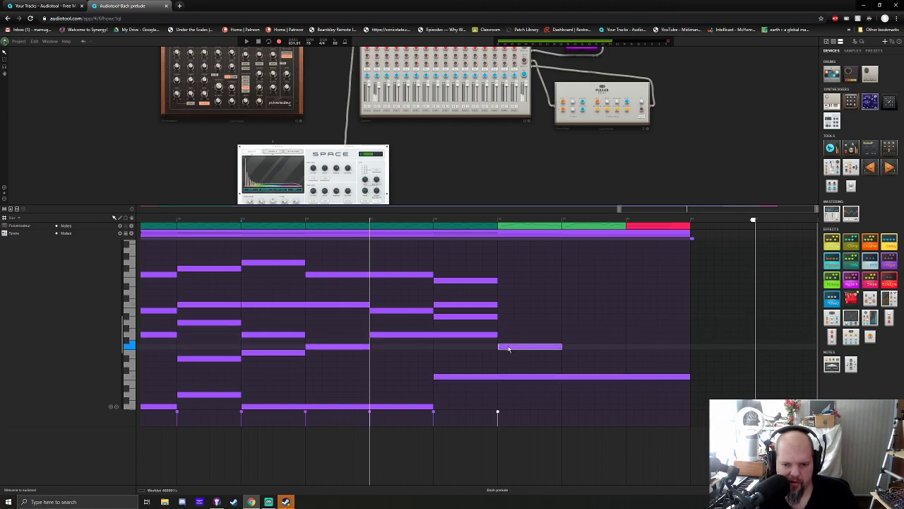
{"action": "left_click", "coordinate": [506, 305]}
{"action": "left_click", "coordinate": [510, 274]}
{"action": "left_click", "coordinate": [510, 251]}
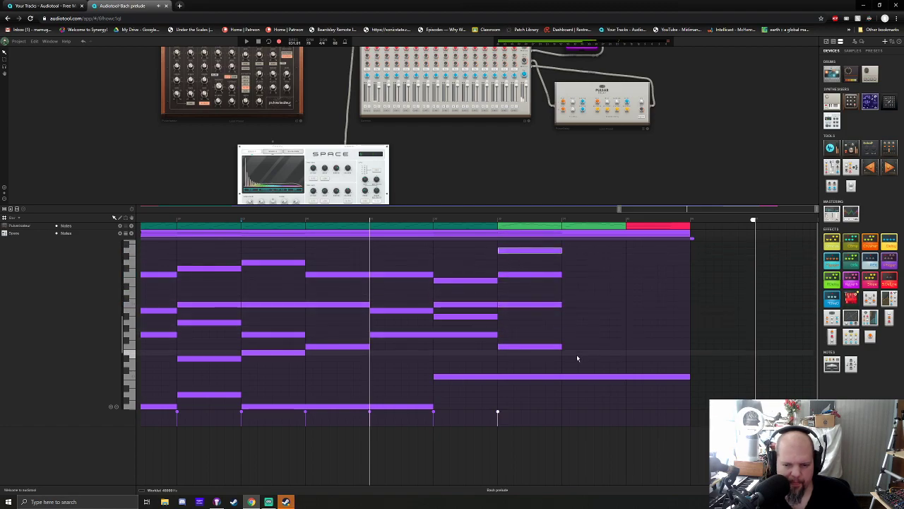
- Copy the new four-note chord into each of the last two bars, transposed higher each time, and play the ending
{"action": "left_click_drag", "start_coordinate": [572, 356], "coordinate": [494, 243]}
{"action": "left_click_drag", "start_coordinate": [517, 349], "coordinate": [656, 306]}
{"action": "key", "text": "space"}
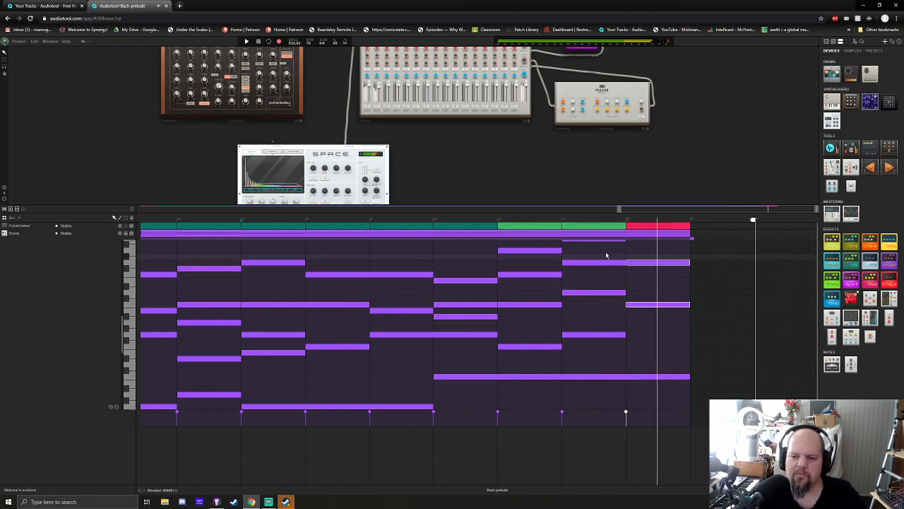
{"action": "key", "text": "space"}
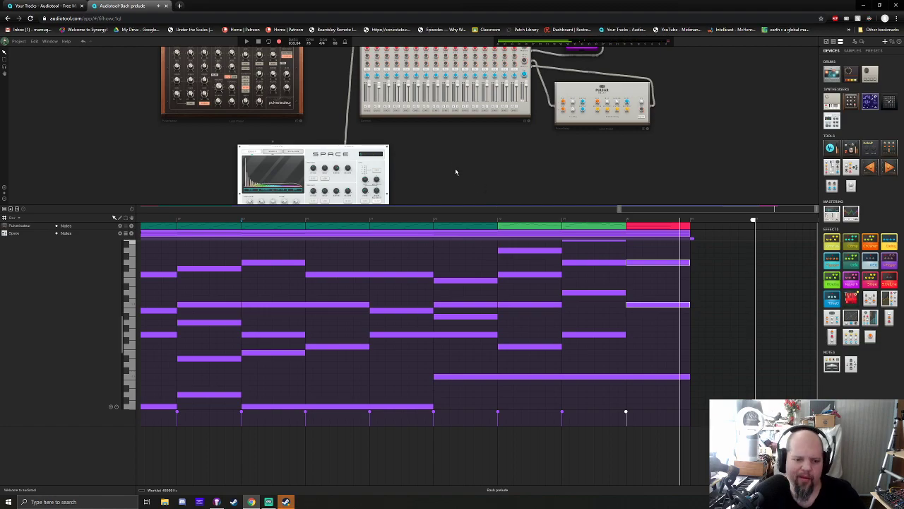
- Review the whole Space part, leave its note editor, and resize the timeline to show the devices above the tracks
{"action": "left_click", "coordinate": [550, 209]}
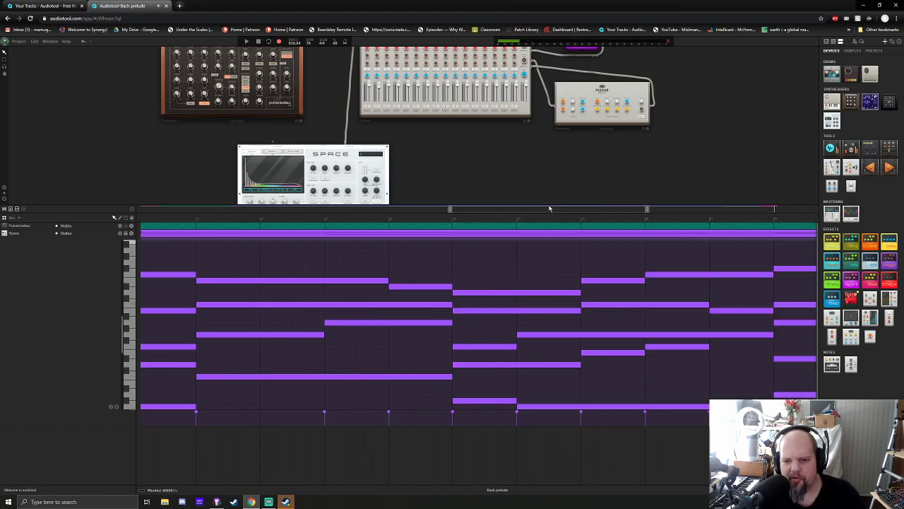
{"action": "scroll", "coordinate": [550, 209], "scroll_direction": "down", "scroll_amount": 5}
{"action": "left_click_drag", "start_coordinate": [551, 202], "coordinate": [550, 178]}
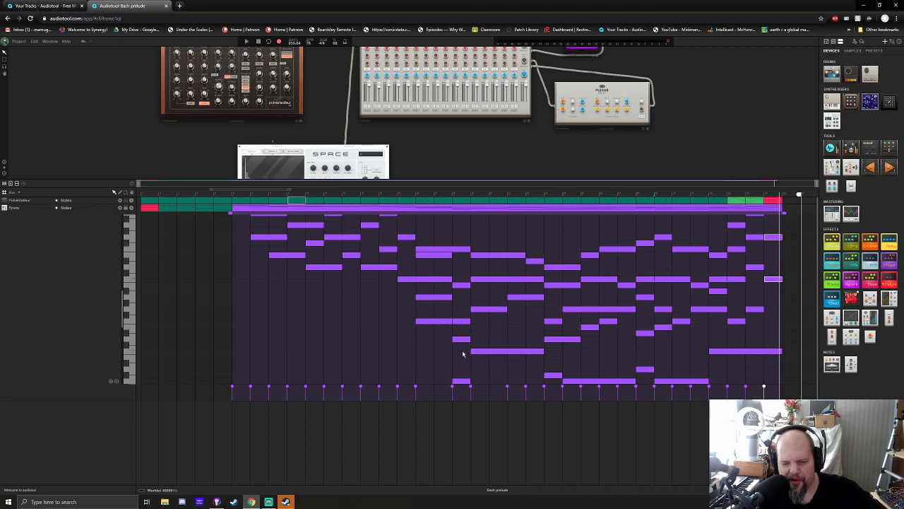
{"action": "scroll", "coordinate": [460, 352], "scroll_direction": "down", "scroll_amount": 2}
{"action": "scroll", "coordinate": [455, 352], "scroll_direction": "up", "scroll_amount": 2}
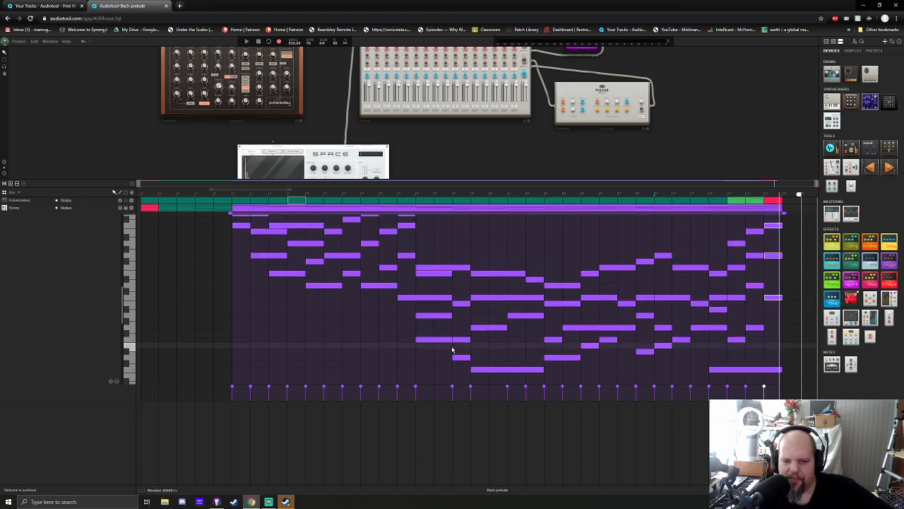
{"action": "scroll", "coordinate": [380, 332], "scroll_direction": "up", "scroll_amount": 2}
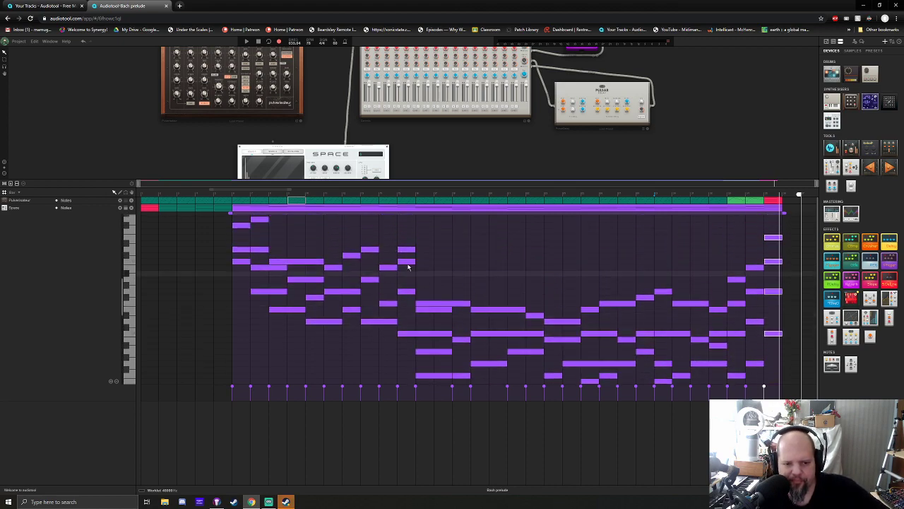
{"action": "double_click", "coordinate": [435, 208]}
{"action": "left_click_drag", "start_coordinate": [452, 179], "coordinate": [460, 372]}
{"action": "left_click_drag", "start_coordinate": [468, 197], "coordinate": [483, 284]}
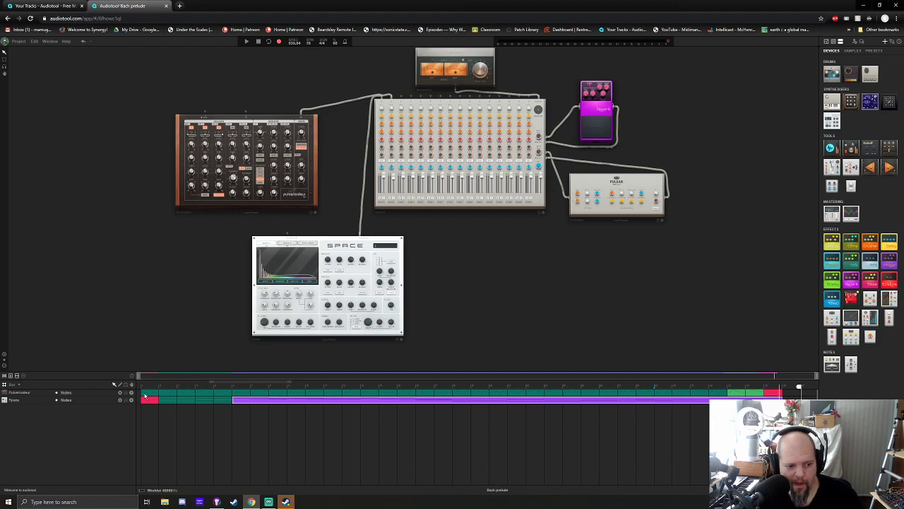
{"action": "left_click_drag", "start_coordinate": [173, 375], "coordinate": [175, 321]}
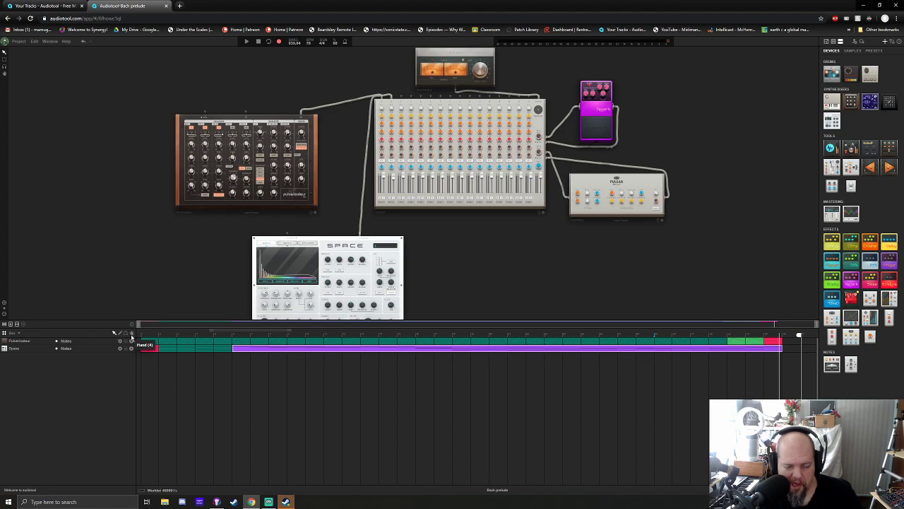
- Show the tempo automation and place a lowered tempo point at the start of the final bar
{"action": "left_click", "coordinate": [47, 41]}
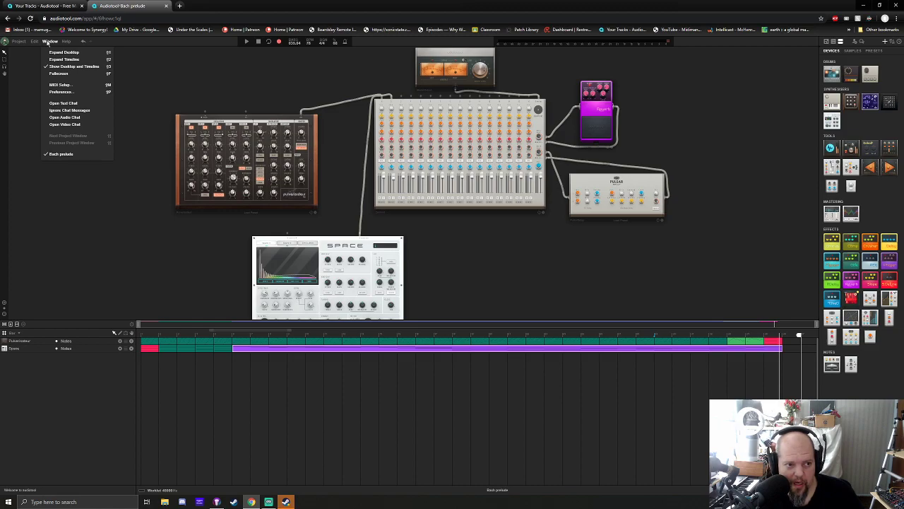
{"action": "mouse_move", "coordinate": [66, 42]}
{"action": "mouse_move", "coordinate": [36, 43]}
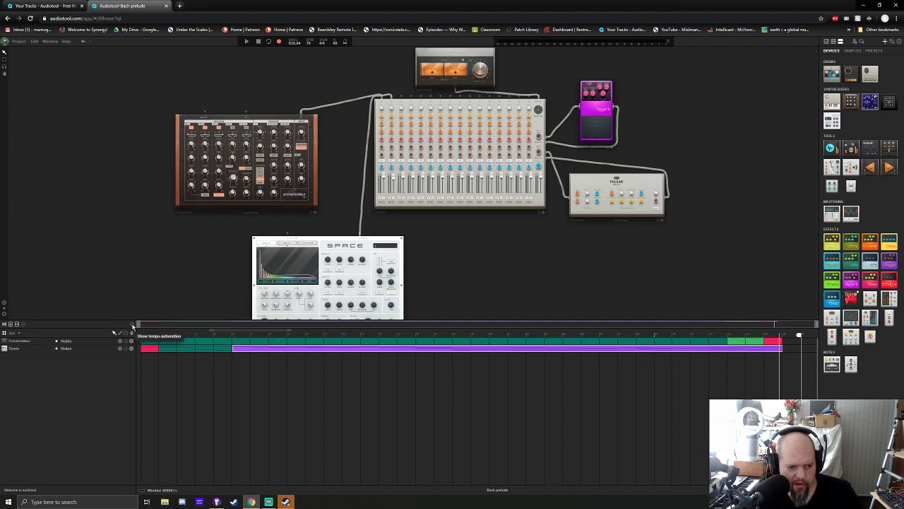
{"action": "left_click", "coordinate": [132, 326]}
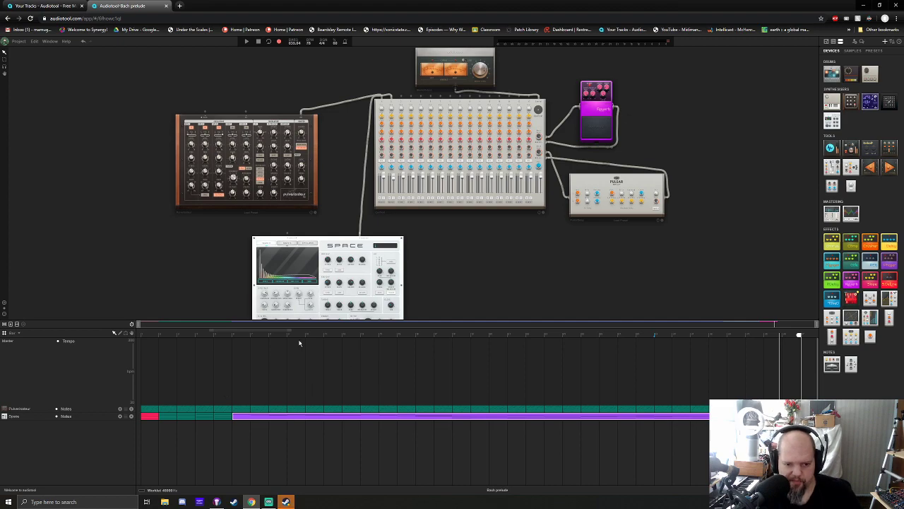
{"action": "left_click", "coordinate": [744, 372]}
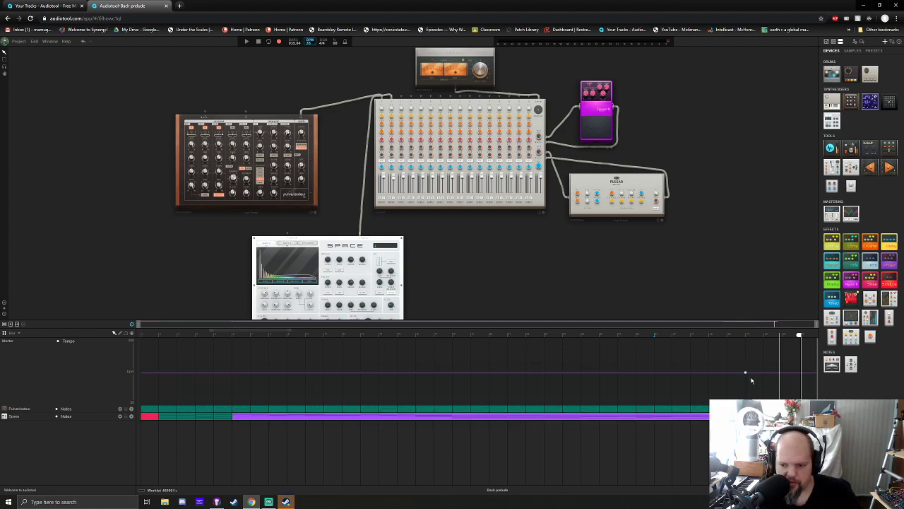
{"action": "mouse_move", "coordinate": [745, 372]}
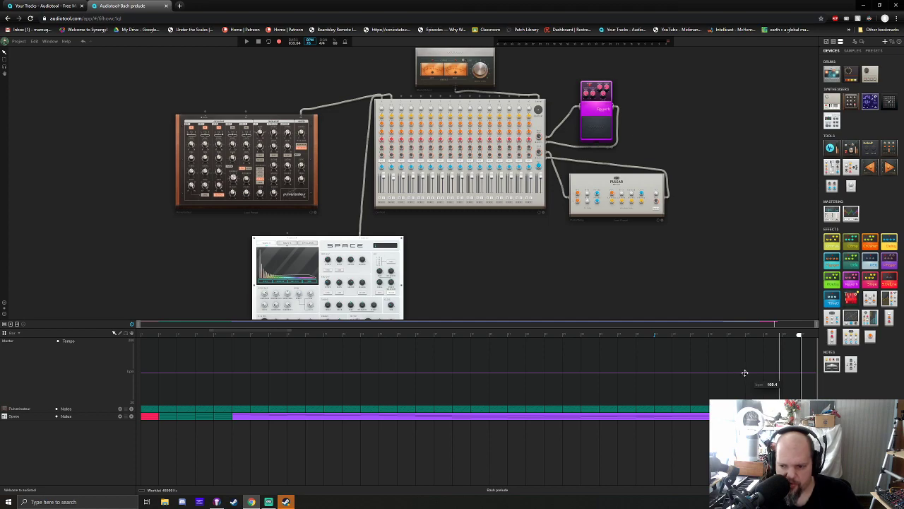
{"action": "left_click_drag", "start_coordinate": [744, 372], "coordinate": [761, 391]}
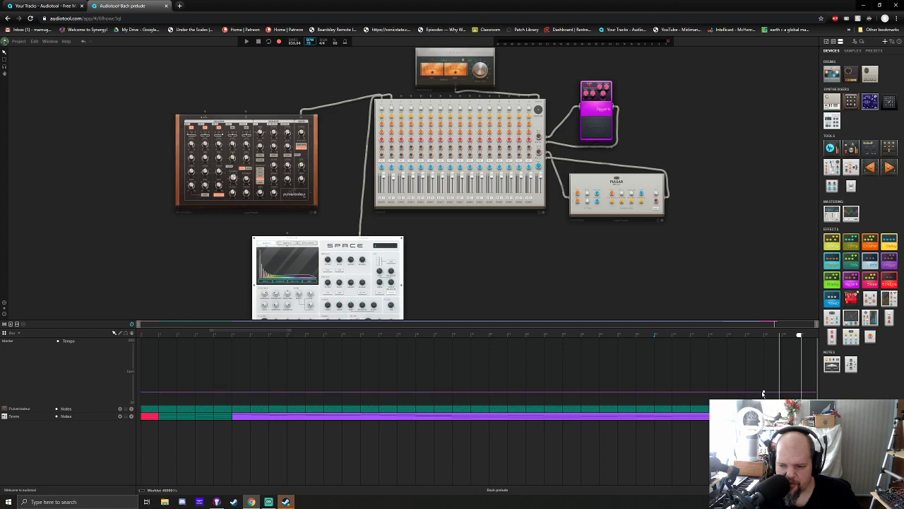
- Place a tempo point at the start of the second light-green region and fine-tune its BPM
{"action": "left_click_drag", "start_coordinate": [775, 324], "coordinate": [681, 330]}
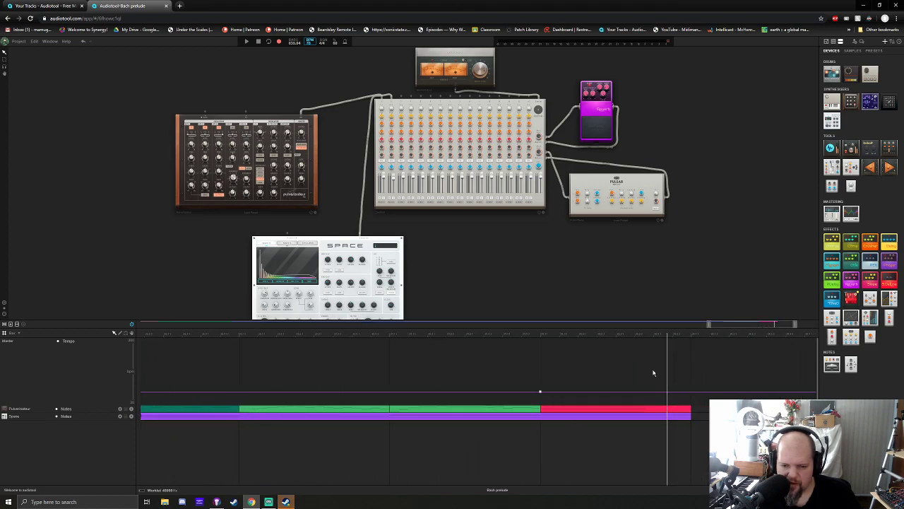
{"action": "left_click", "coordinate": [389, 393]}
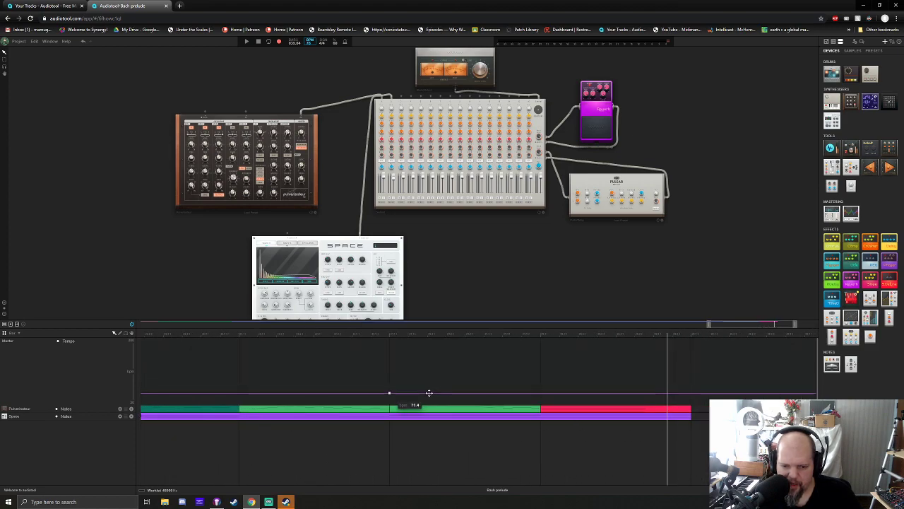
{"action": "left_click_drag", "start_coordinate": [417, 393], "coordinate": [420, 394]}
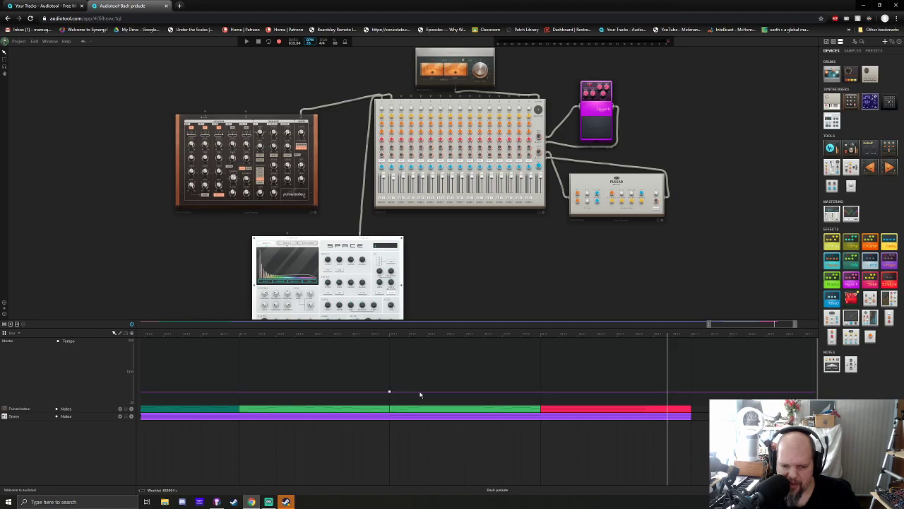
- Place a lowered tempo point at the start of the red region and play the ending from several bars before it
{"action": "left_click", "coordinate": [540, 395]}
{"action": "left_click_drag", "start_coordinate": [539, 396], "coordinate": [540, 398]}
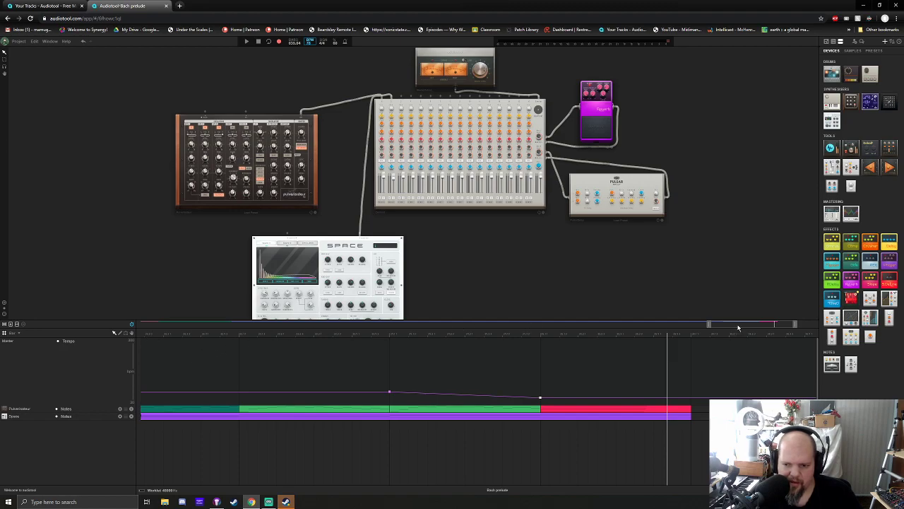
{"action": "scroll", "coordinate": [739, 327], "scroll_direction": "down", "scroll_amount": 3}
{"action": "left_click", "coordinate": [236, 335]}
{"action": "key", "text": "space"}
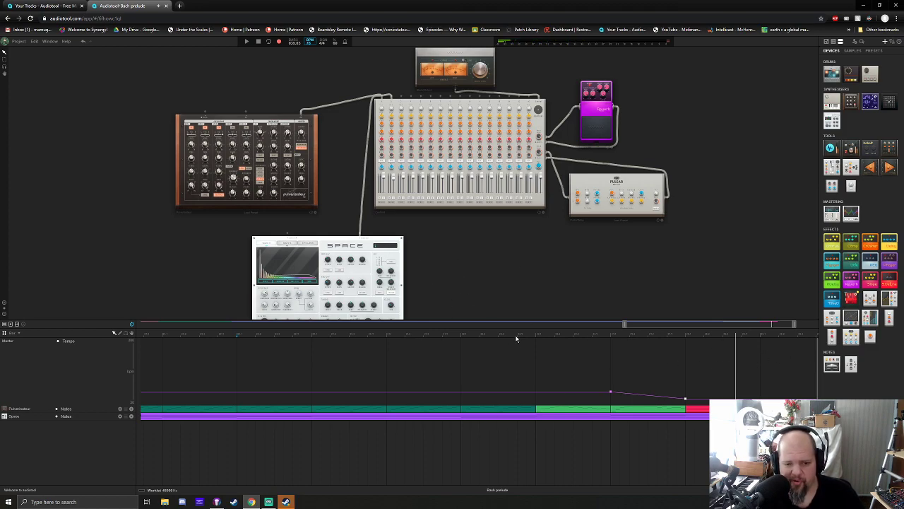
- Enlarge the device area slightly and look over the mixer and the synths and effects connected to it
{"action": "mouse_move", "coordinate": [524, 320]}
{"action": "left_mouse_down"}
{"action": "mouse_move", "coordinate": [525, 290]}
{"action": "mouse_move", "coordinate": [526, 330]}
{"action": "left_mouse_up"}
{"action": "left_click_drag", "start_coordinate": [535, 278], "coordinate": [547, 297]}
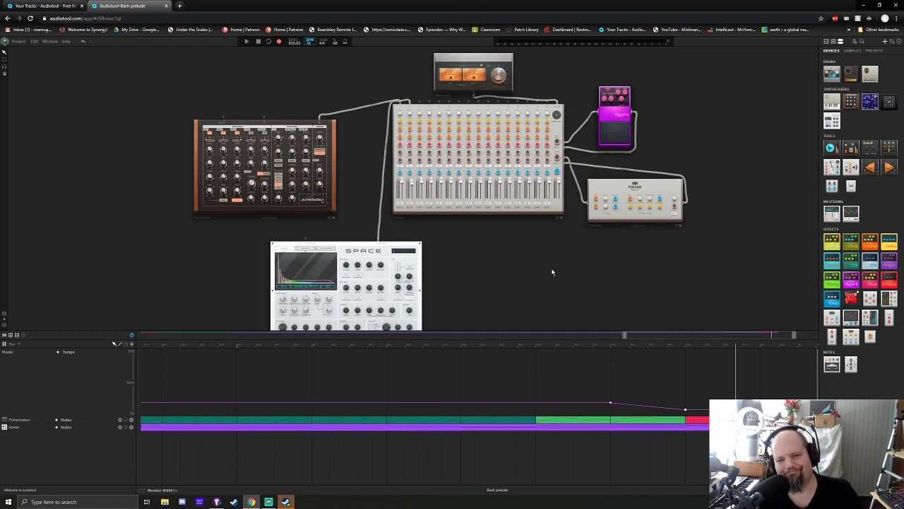
{"action": "left_click_drag", "start_coordinate": [569, 258], "coordinate": [576, 295]}
{"action": "scroll", "coordinate": [422, 208], "scroll_direction": "up", "scroll_amount": 5}
{"action": "scroll", "coordinate": [398, 180], "scroll_direction": "down", "scroll_amount": 5}
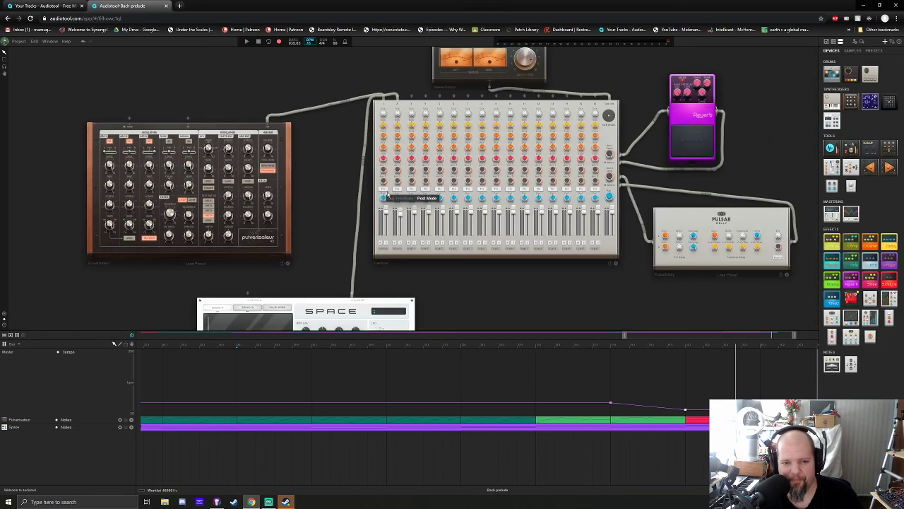
{"action": "scroll", "coordinate": [487, 285], "scroll_direction": "down", "scroll_amount": 2}
{"action": "left_click_drag", "start_coordinate": [513, 286], "coordinate": [498, 270]}
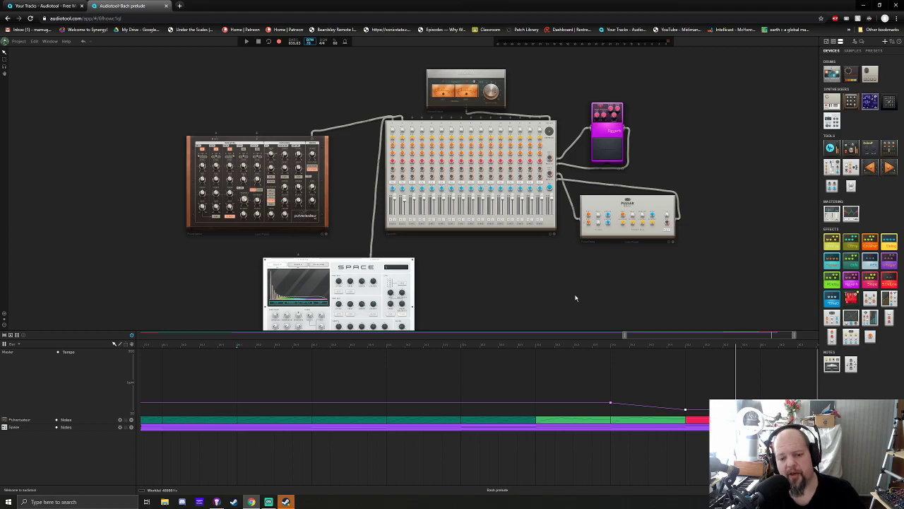
- Switch to Streamlabs OBS and activate the Webcam only scene
{"action": "left_click", "coordinate": [269, 502]}
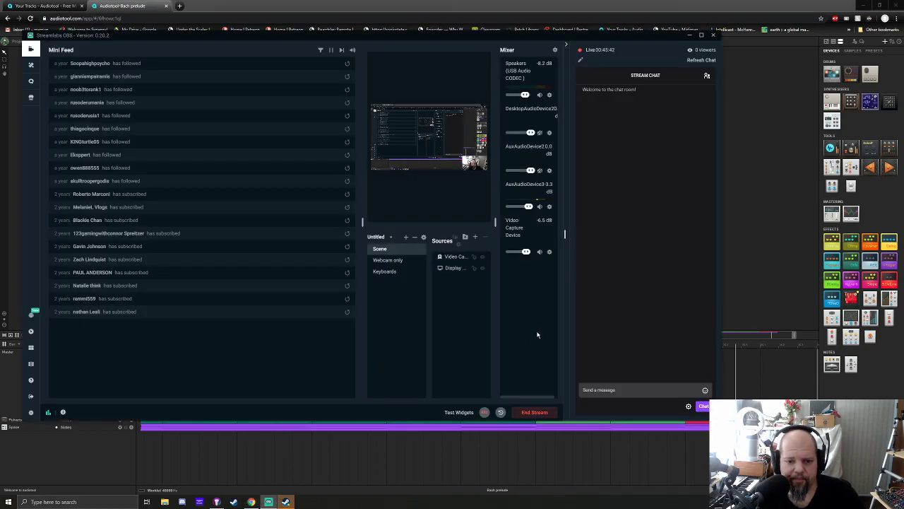
{"action": "left_click", "coordinate": [388, 260]}
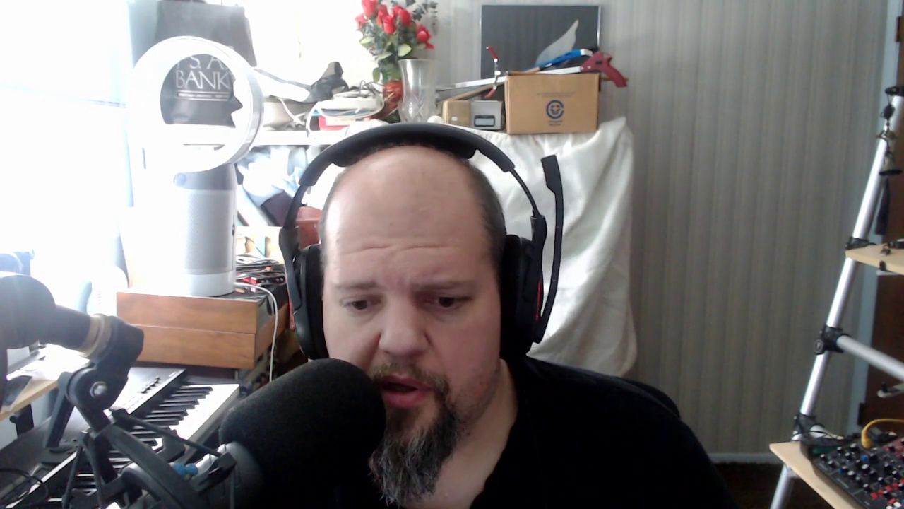